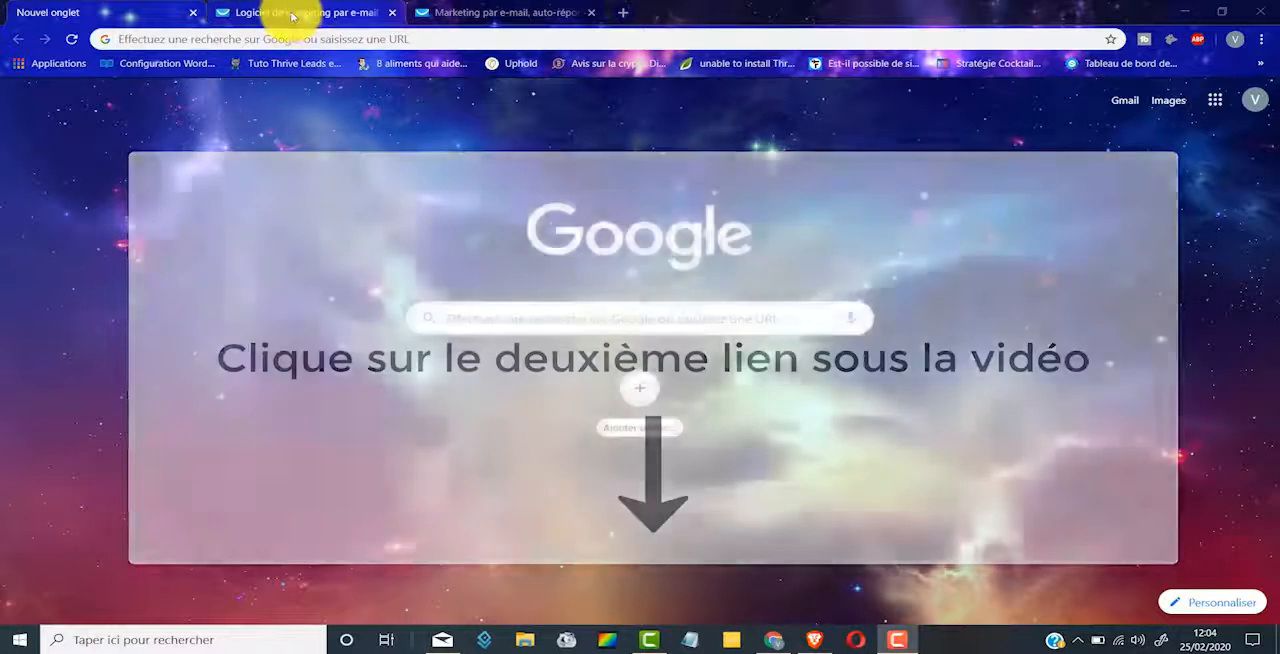
# Step: Open the free trial registration form on the GetResponse website
pyautogui.click(292, 14)
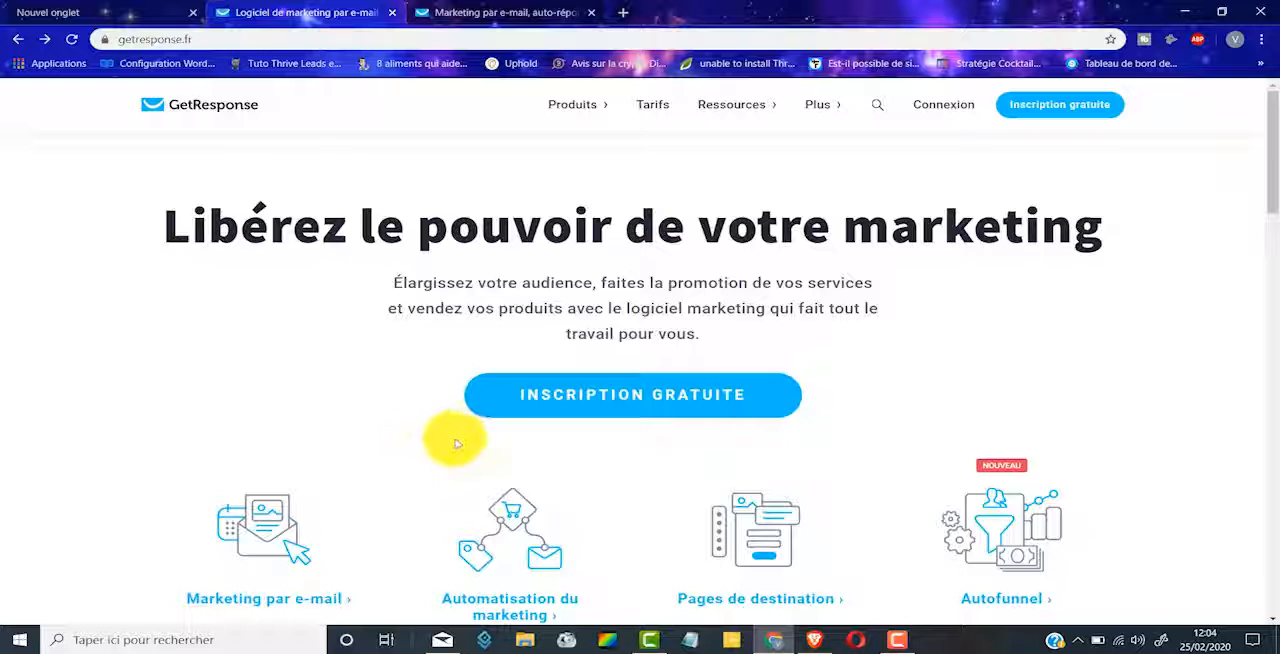
pyautogui.click(642, 397)
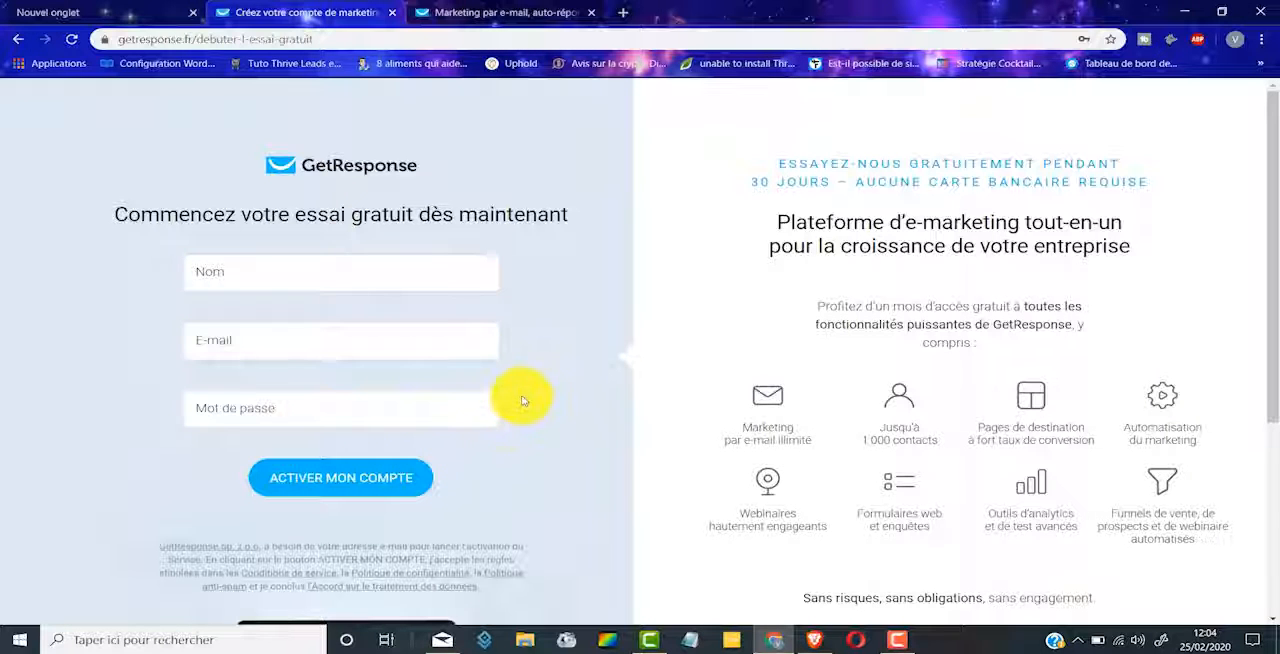
# Step: Switch to the GetResponse account dashboard, open Autofunnel and start creating a funnel
pyautogui.click(512, 12)
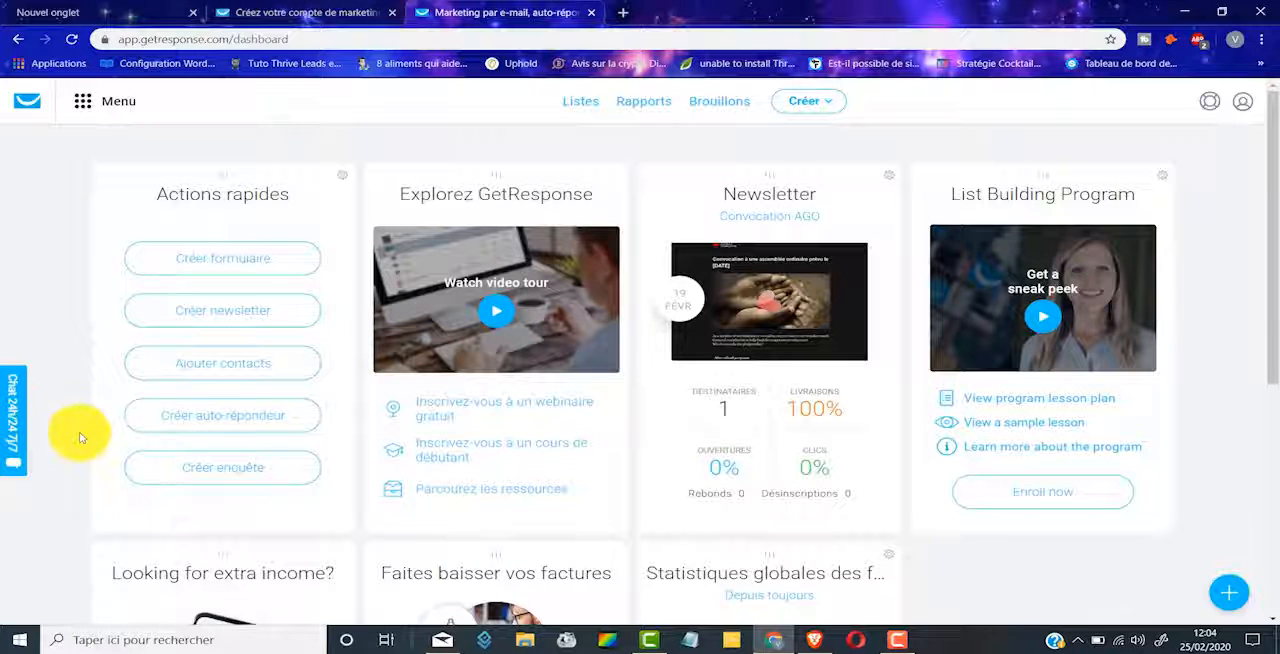
pyautogui.click(83, 102)
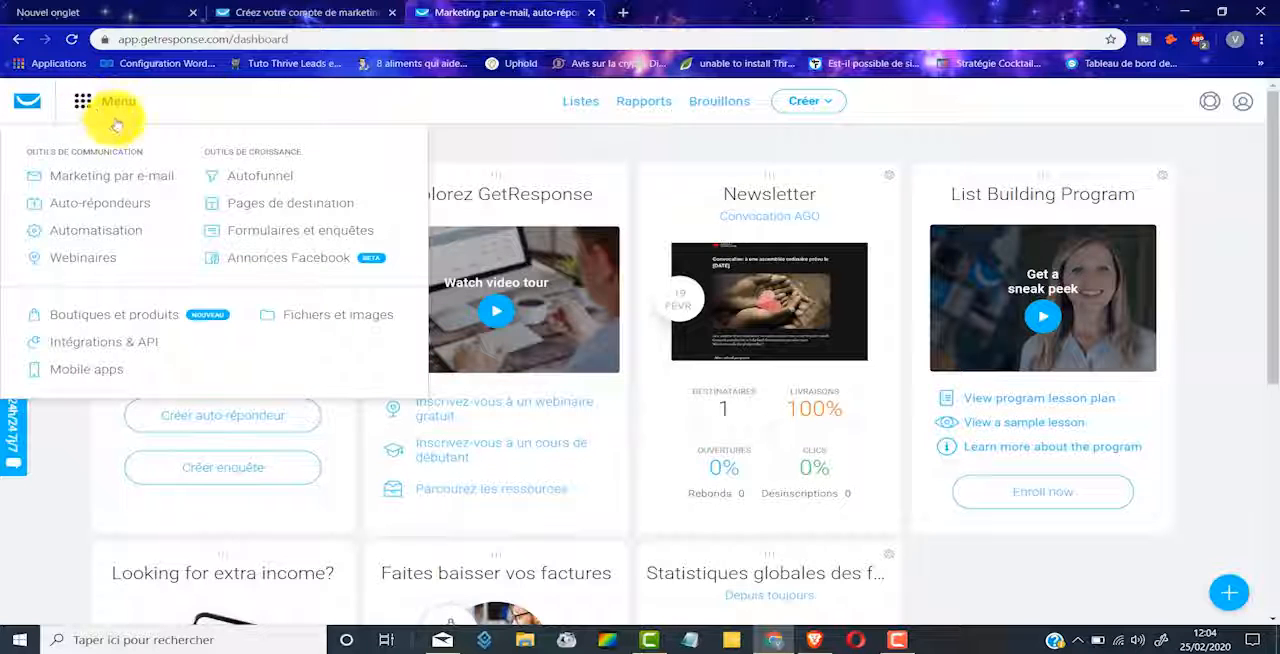
pyautogui.click(274, 184)
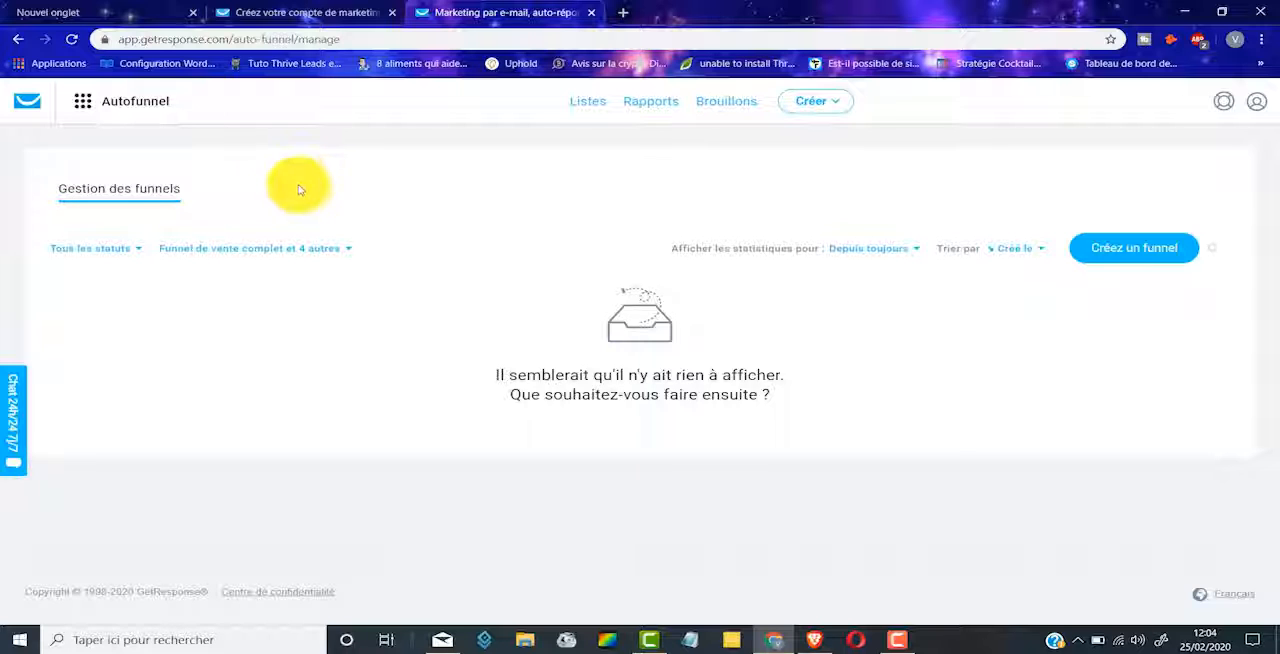
pyautogui.click(1130, 250)
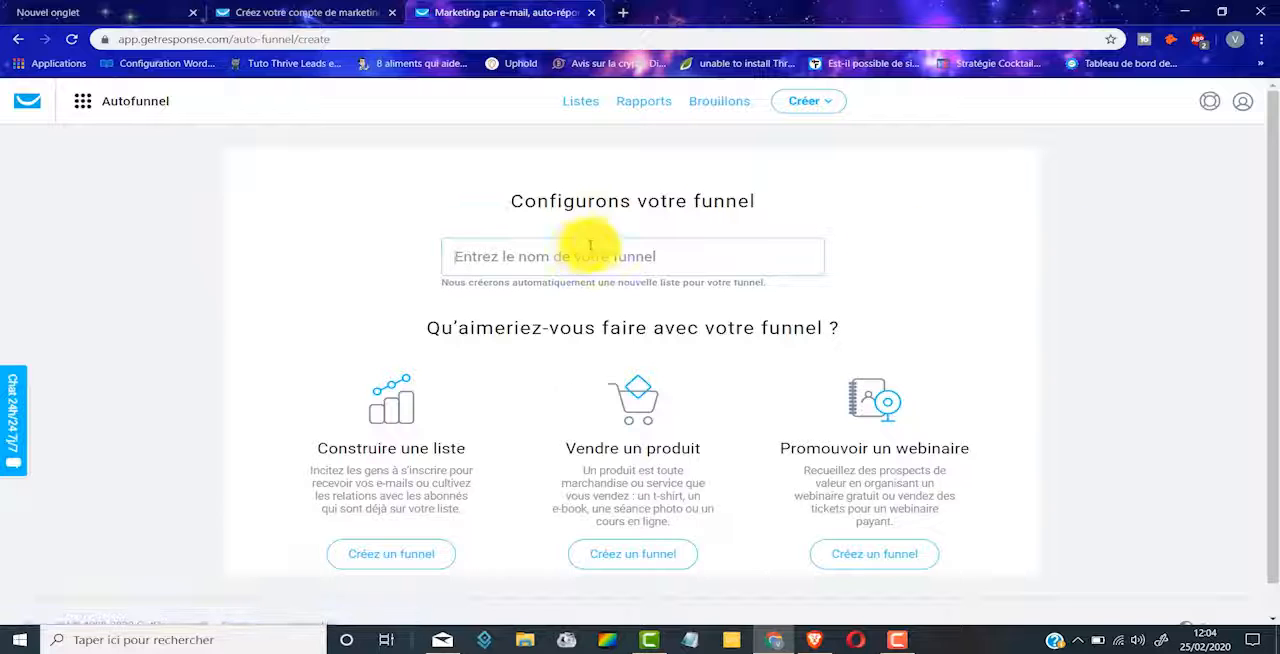
# Step: Name the funnel "Tunnel de vente 1" and set it up as a complete sales funnel for selling a product
pyautogui.click(541, 260)
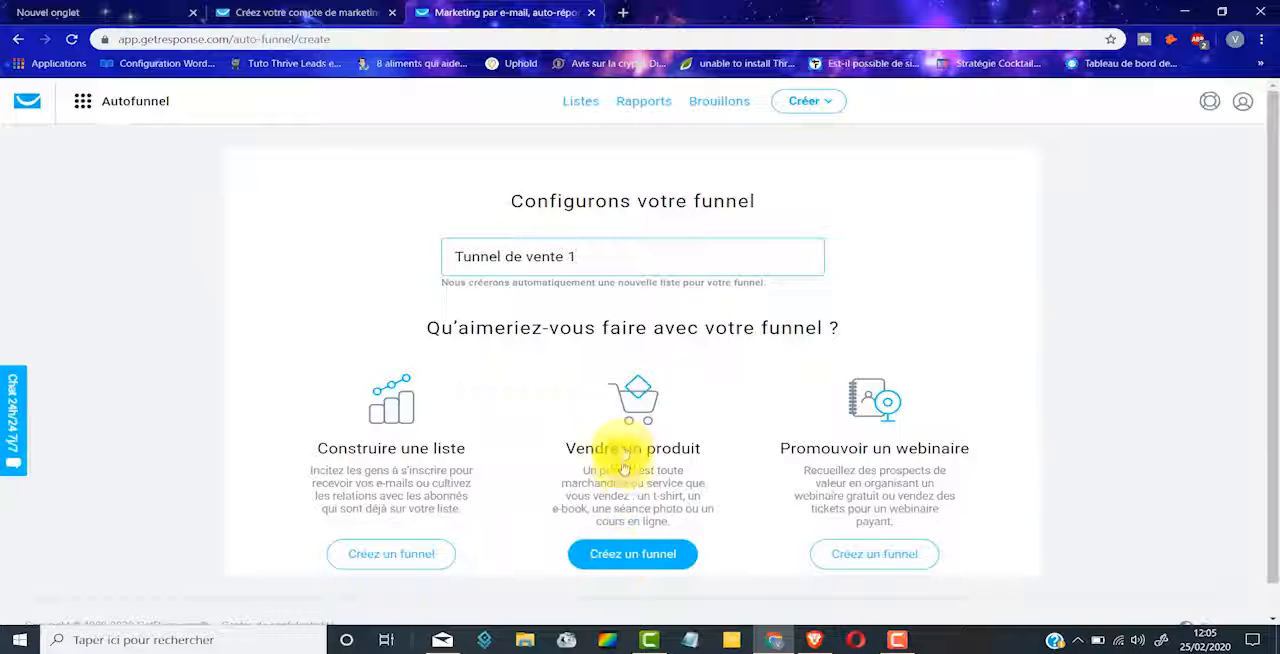
pyautogui.click(642, 560)
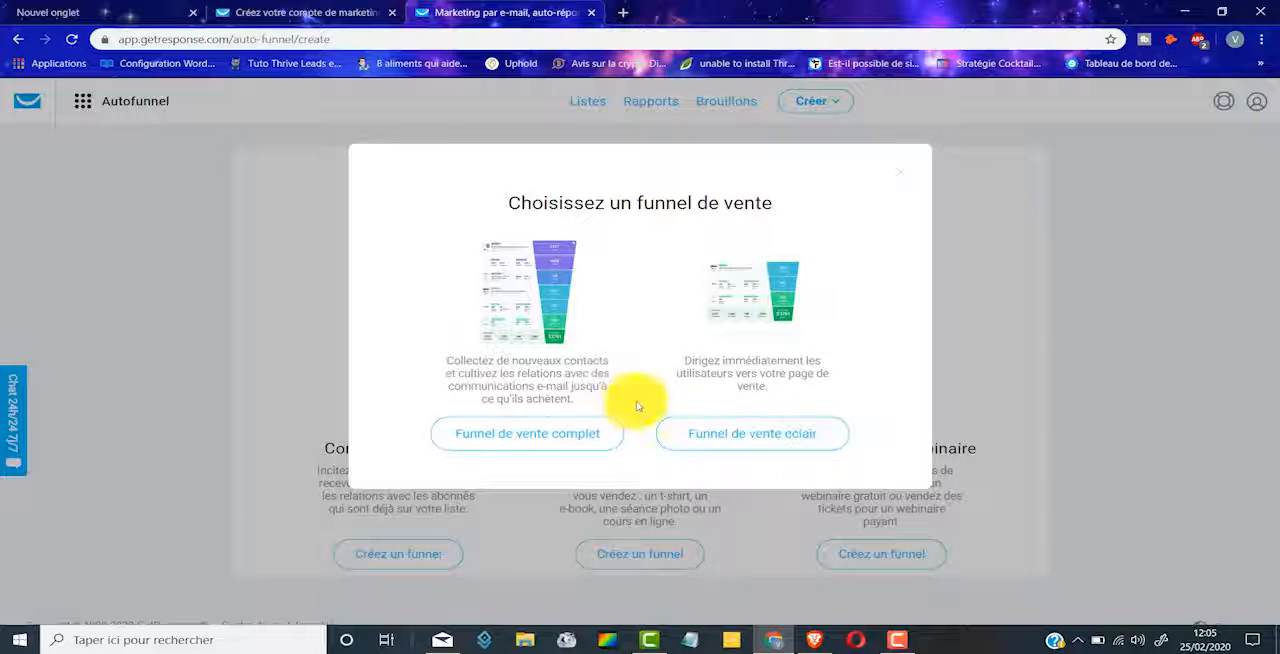
pyautogui.click(527, 443)
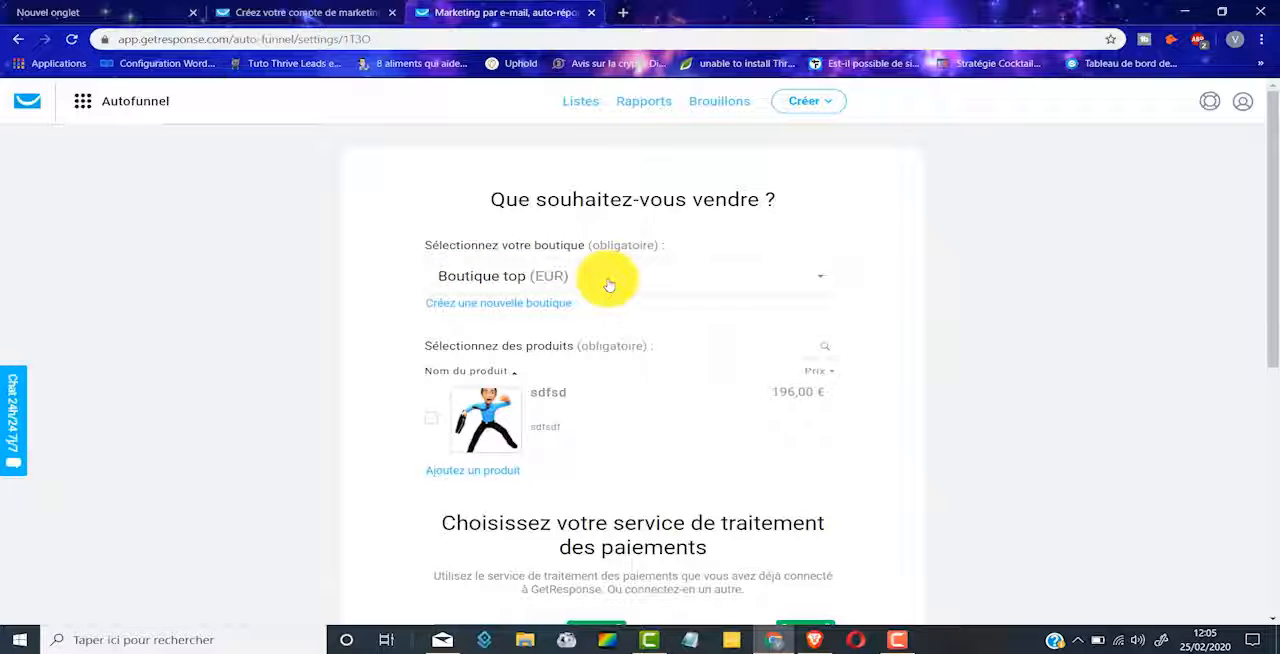
# Step: Create a new GetResponse shop named "Boutique en ligne 1" with EUR as its currency
pyautogui.click(505, 309)
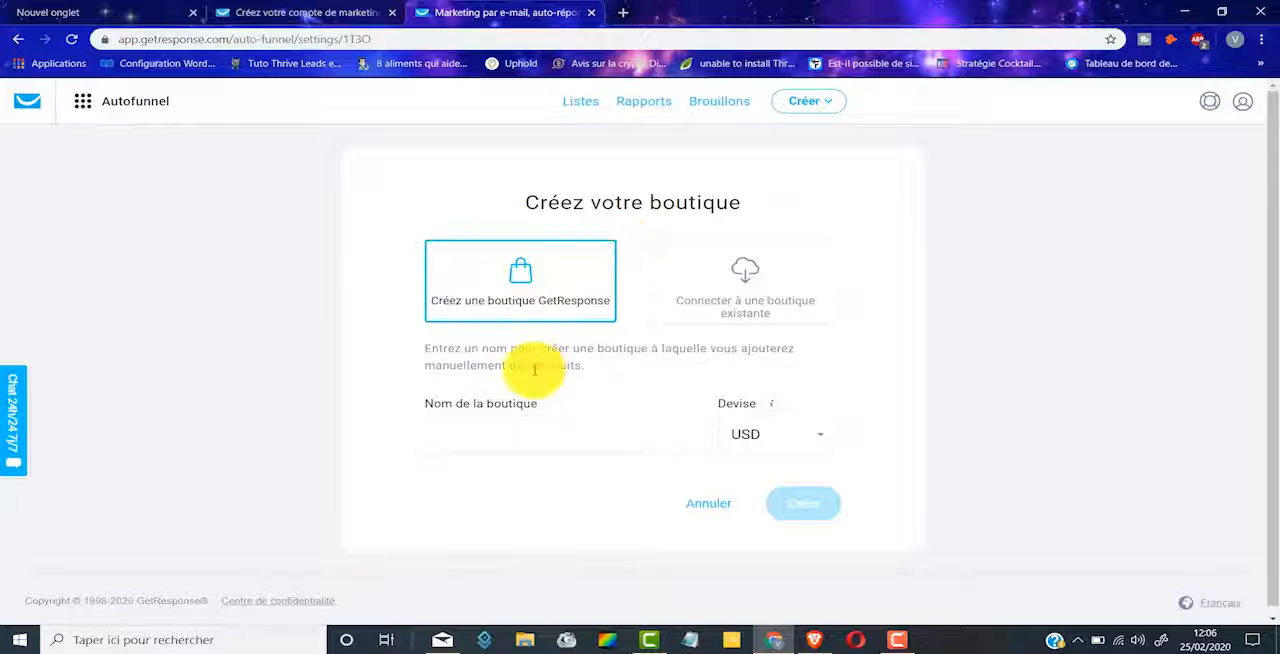
pyautogui.scroll(-1, 534, 370)
pyautogui.click(467, 430)
pyautogui.write('Boutique en ligne 1')
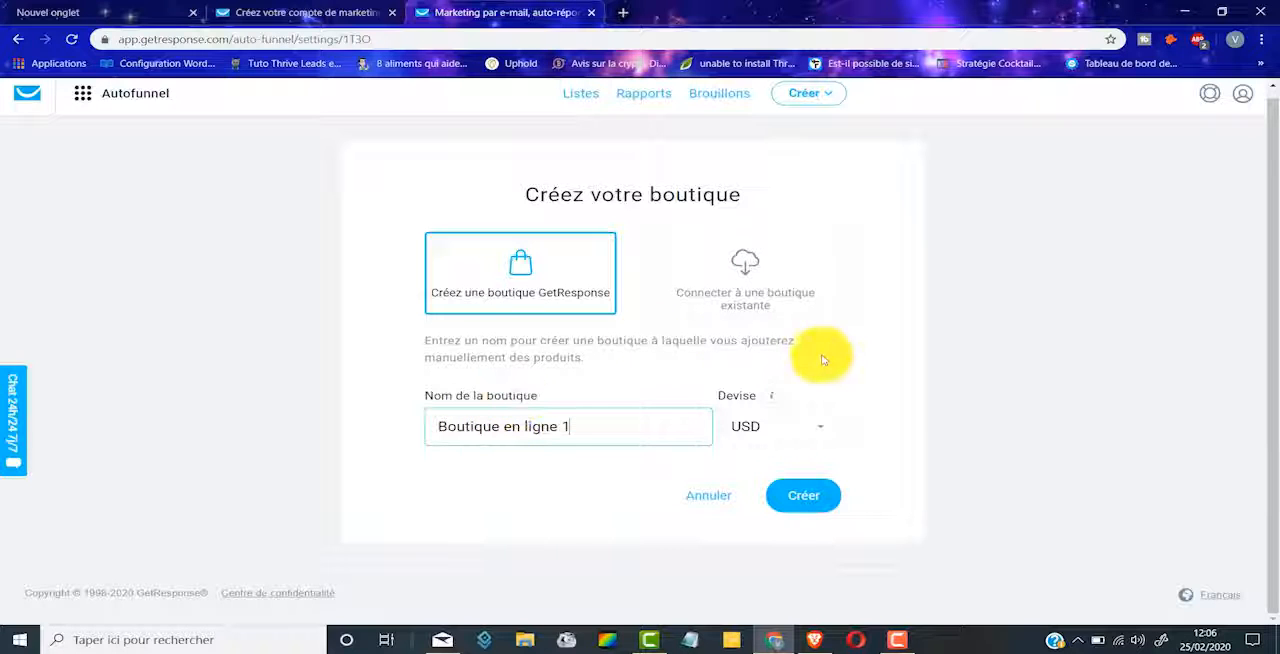
pyautogui.click(794, 426)
pyautogui.write('eur')
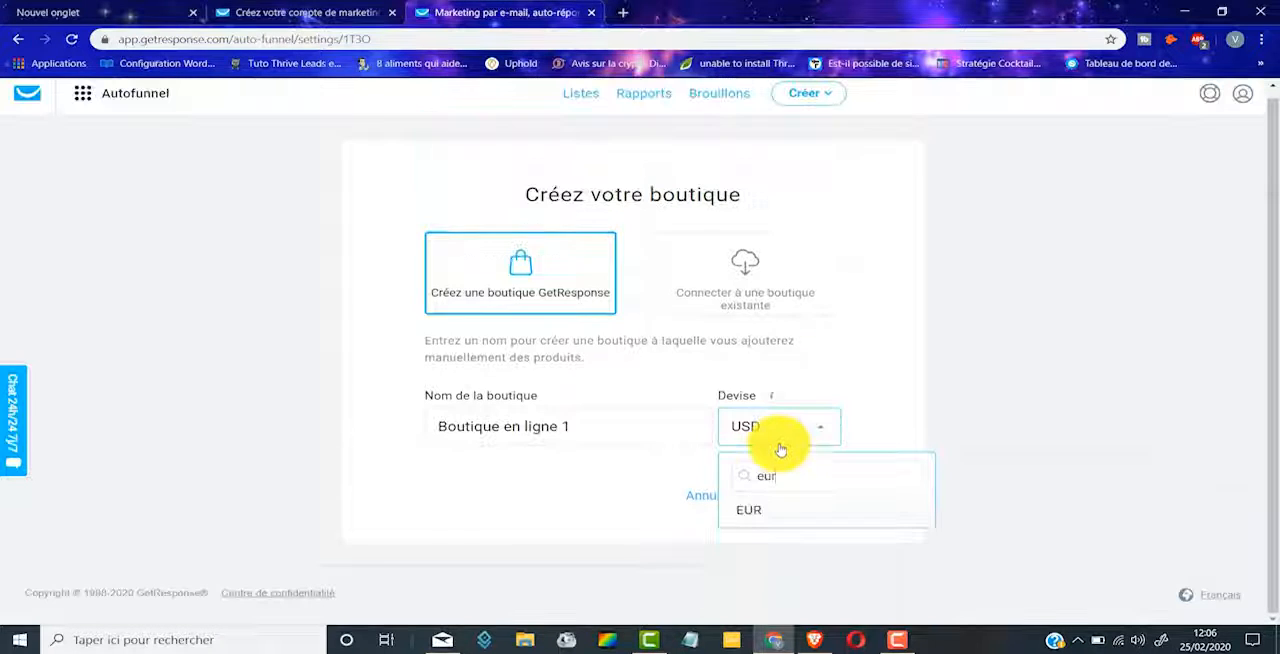
pyautogui.click(757, 511)
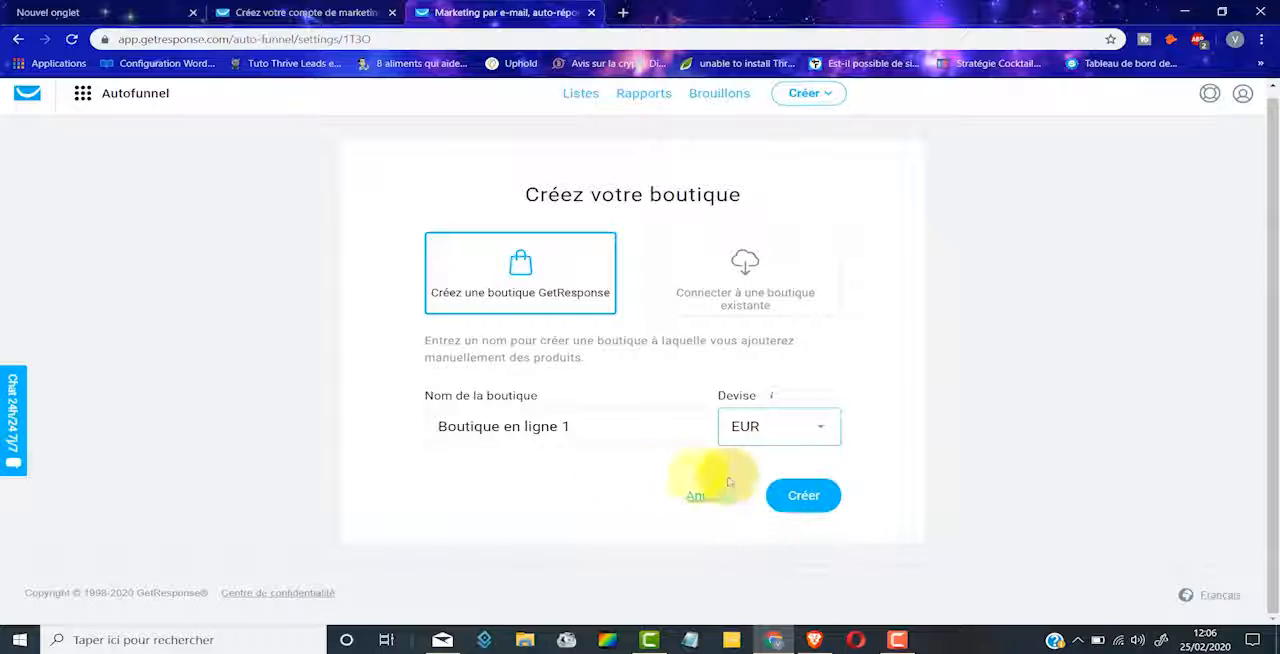
pyautogui.click(798, 498)
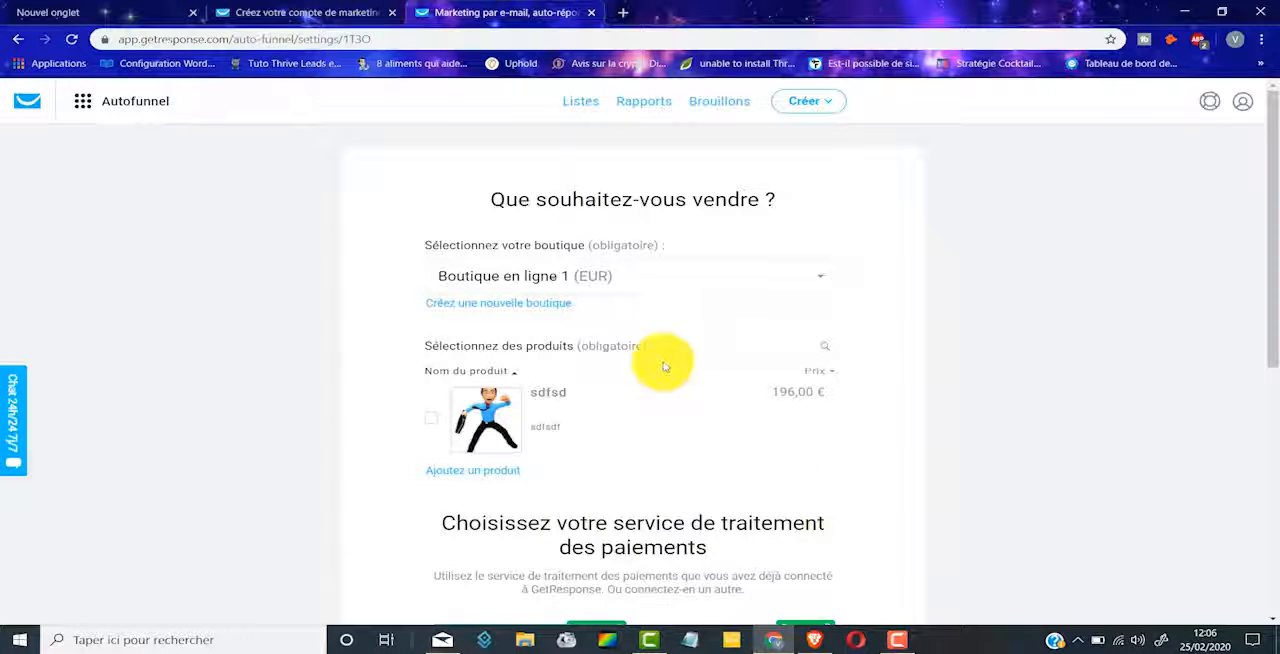
# Step: Add a downloadable-file product to the shop and name it "Les 7 methodes pour gagner de l'argent sur internet"
pyautogui.scroll(-1, 663, 315)
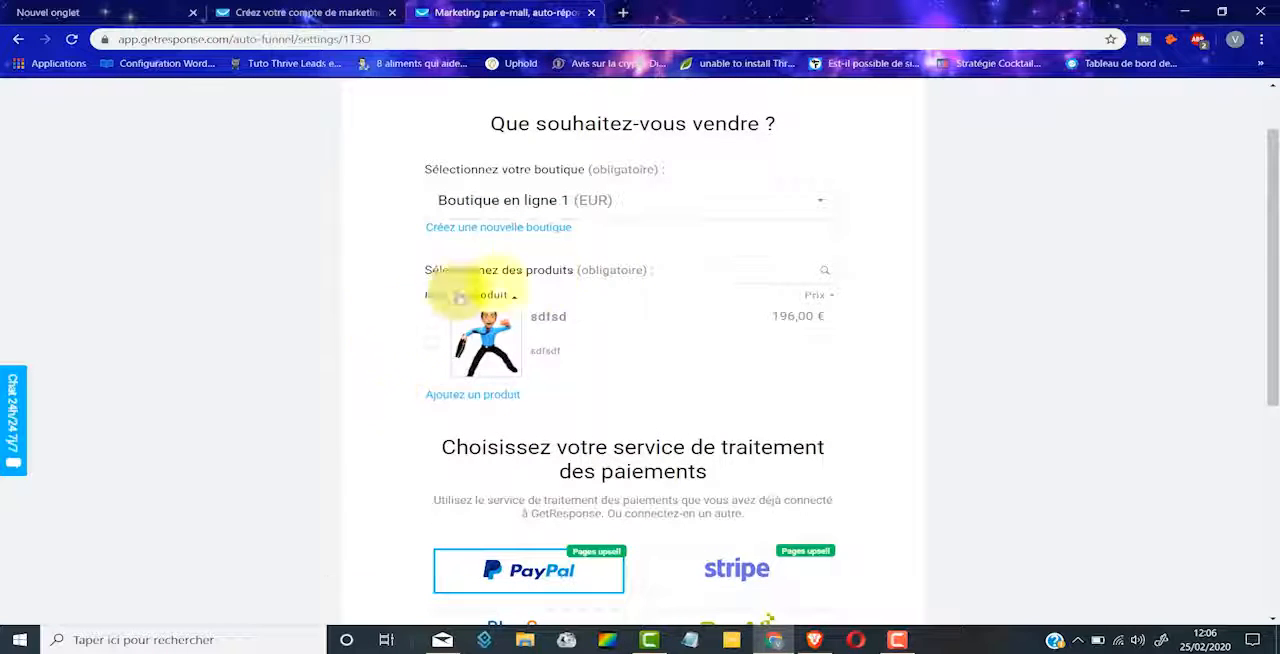
pyautogui.click(460, 398)
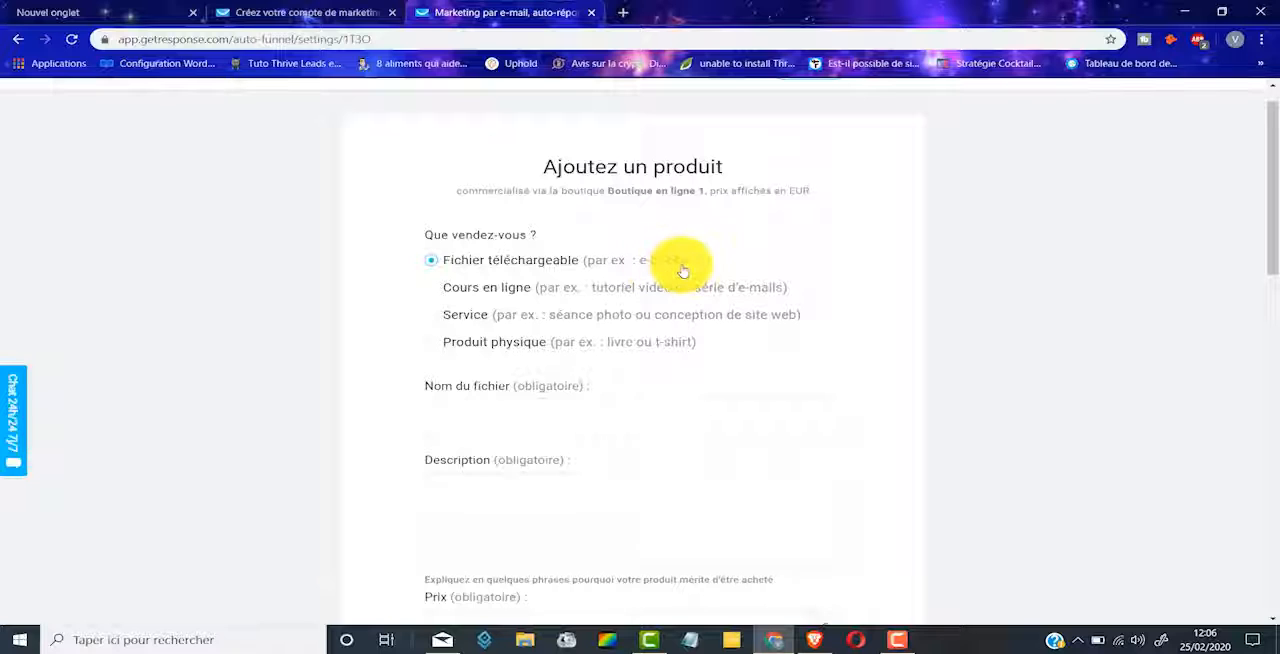
pyautogui.scroll(-1, 640, 290)
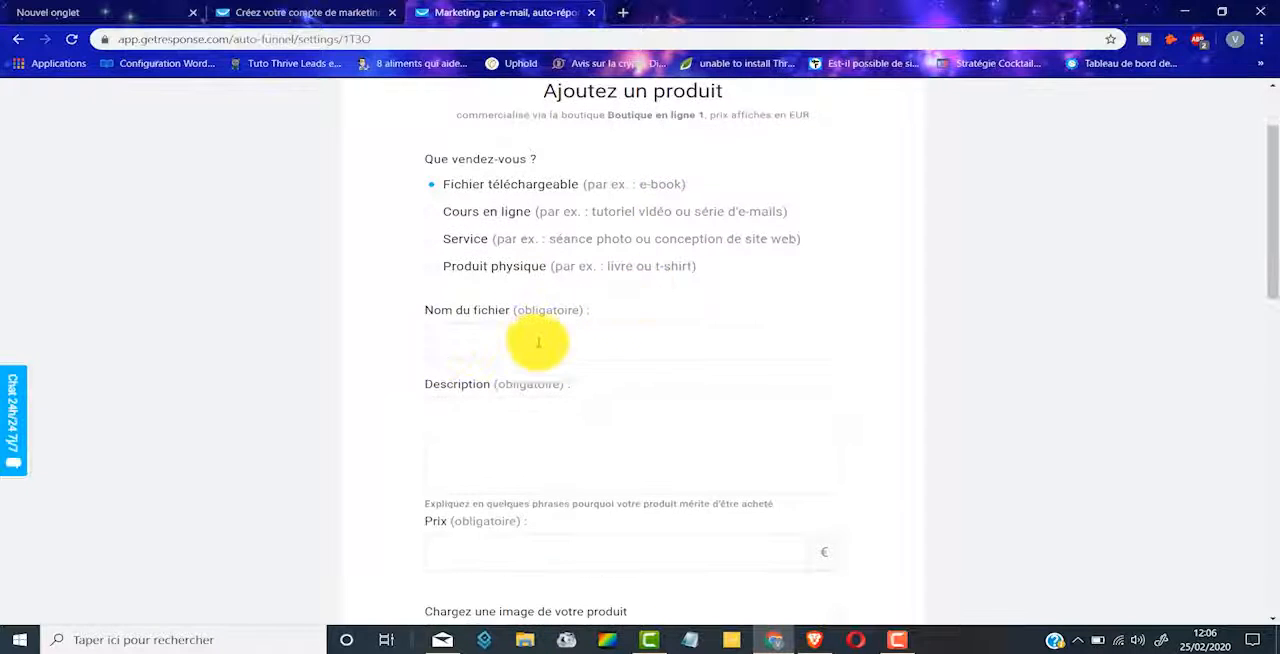
pyautogui.click(538, 338)
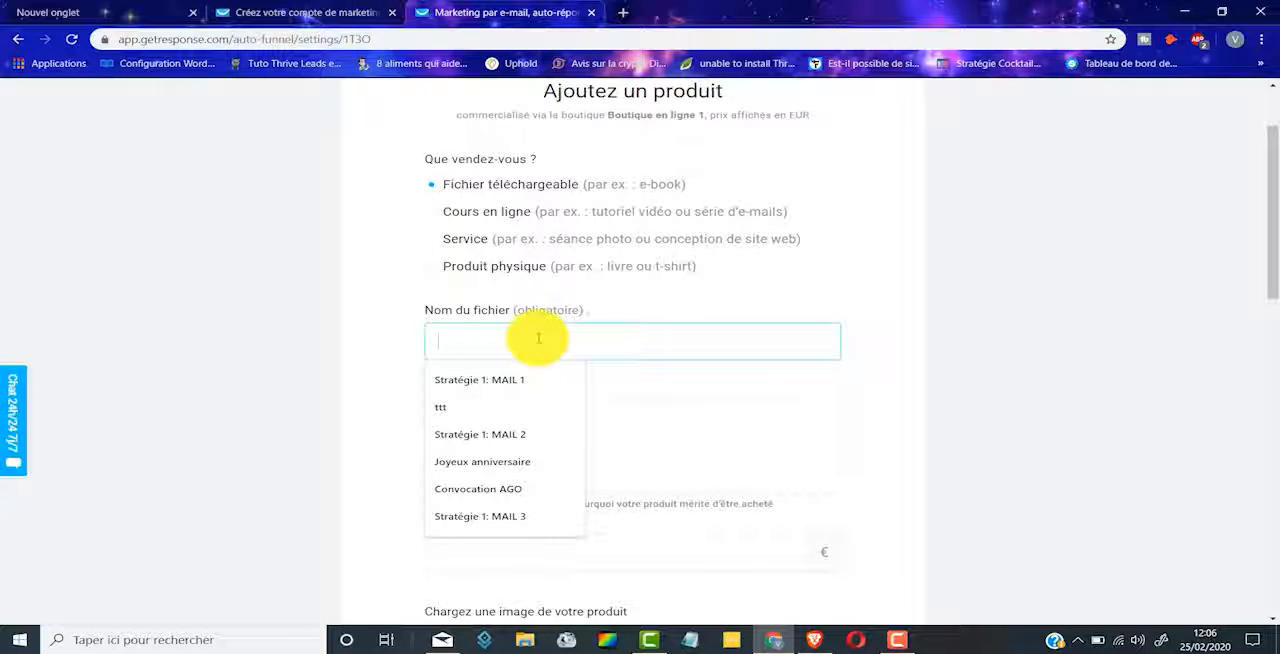
pyautogui.write('Les 7 methodes pour ga')
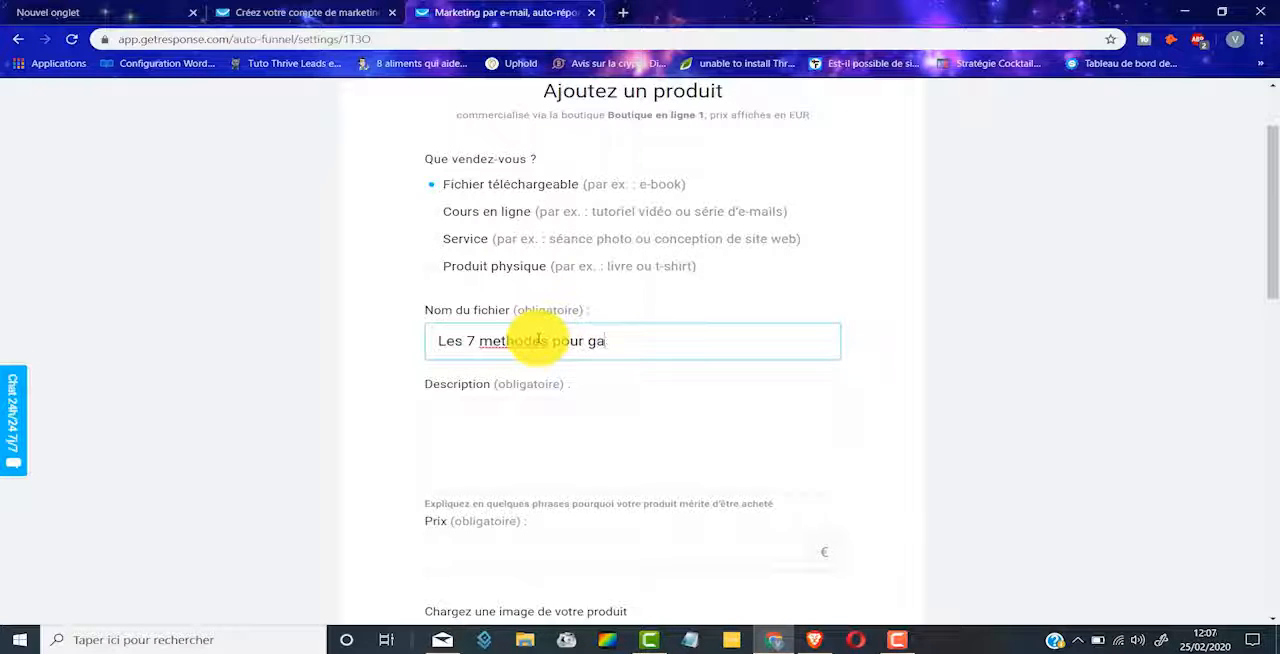
pyautogui.write('nt sur internet')
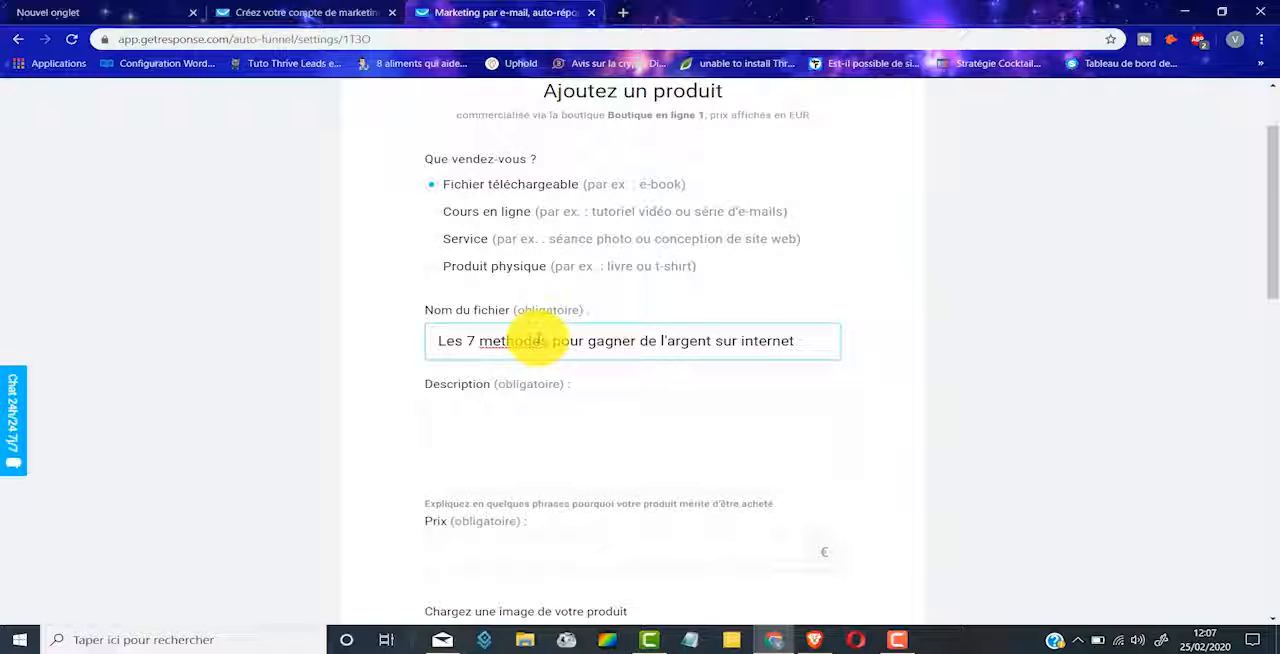
pyautogui.moveTo(437, 341); pyautogui.dragTo(808, 343)
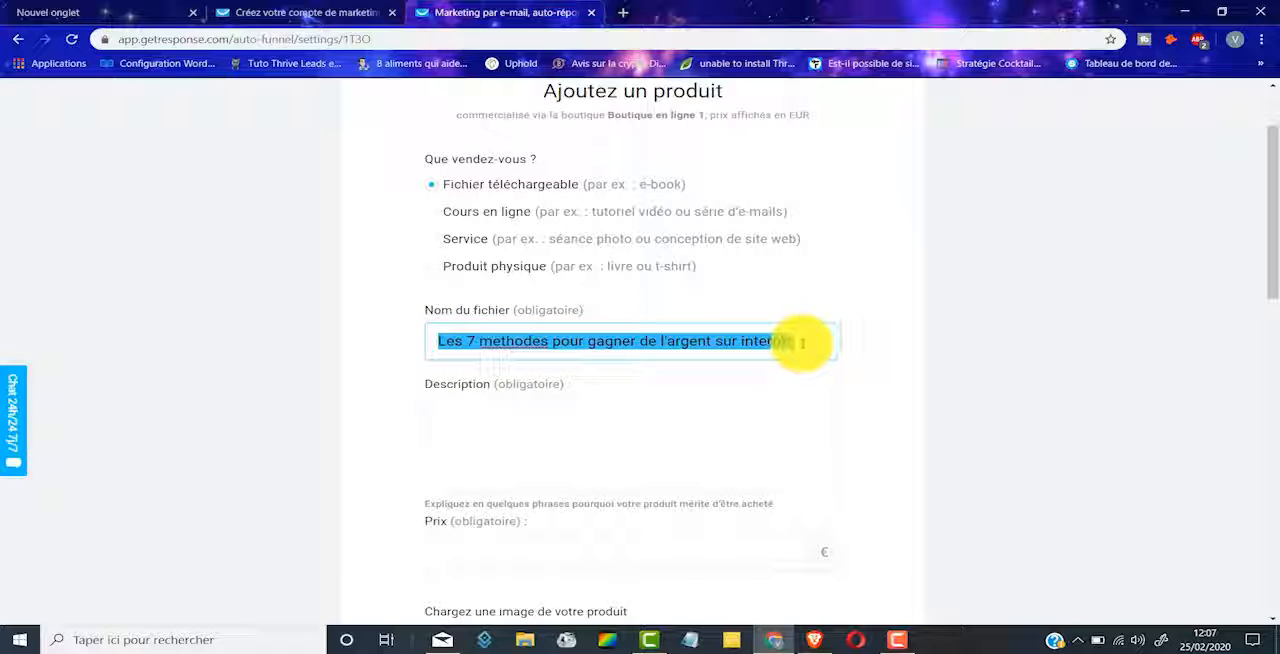
# Step: Enter "Ta description" as the product description and set the price to 14,97 €
pyautogui.click(479, 426)
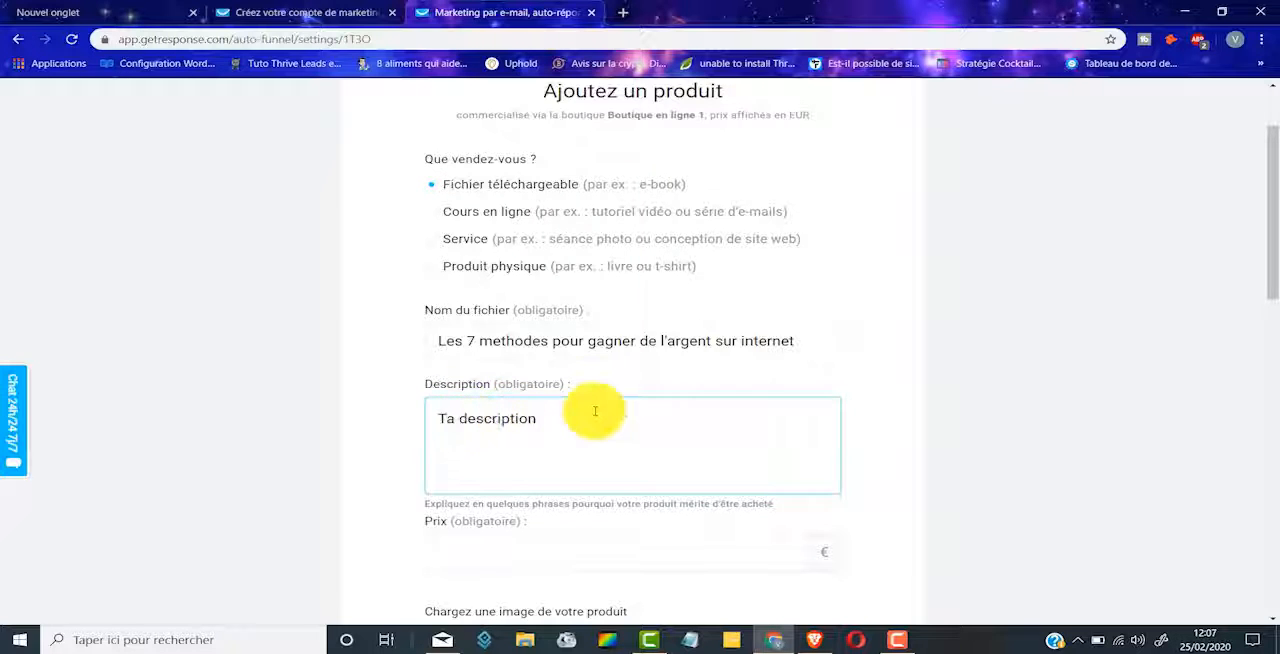
pyautogui.scroll(-2, 586, 408)
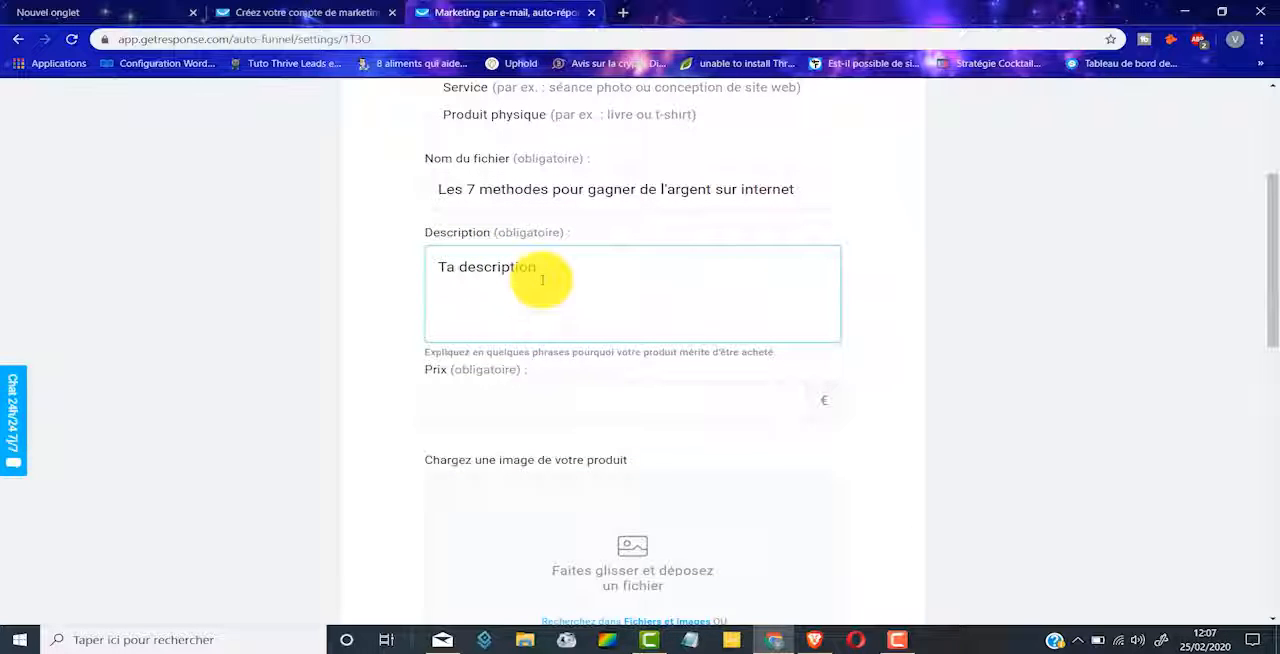
pyautogui.click(655, 419)
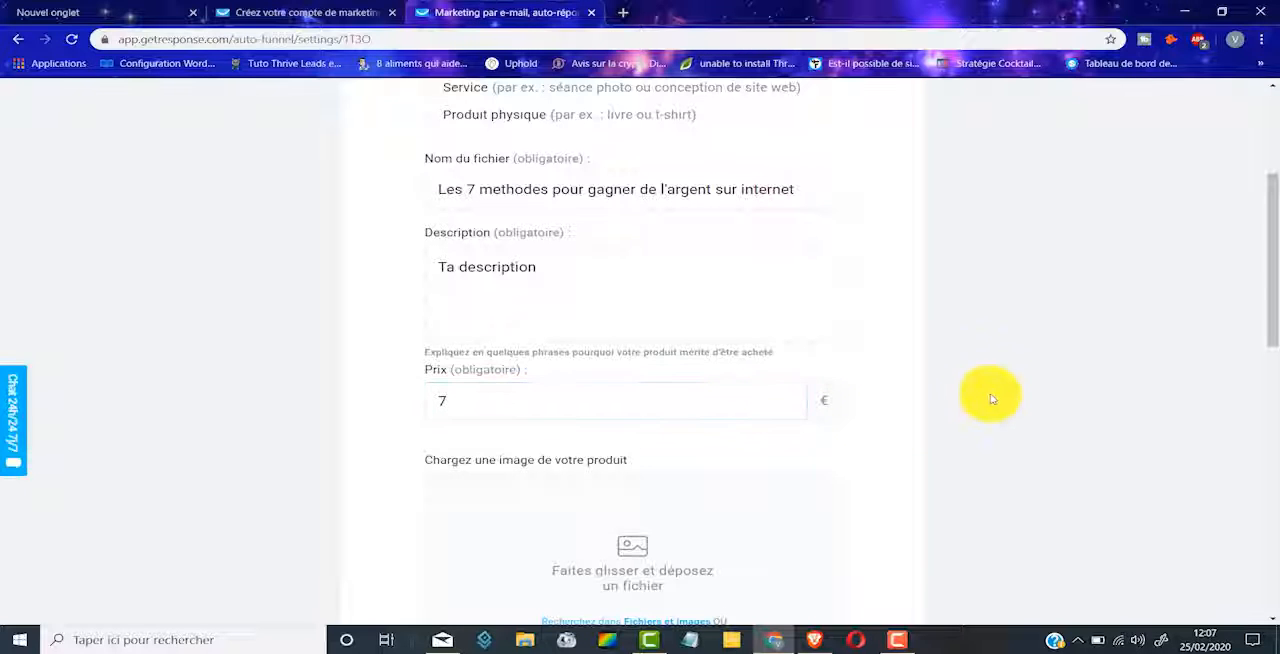
pyautogui.moveTo(528, 400); pyautogui.dragTo(329, 397)
pyautogui.write('14,9')
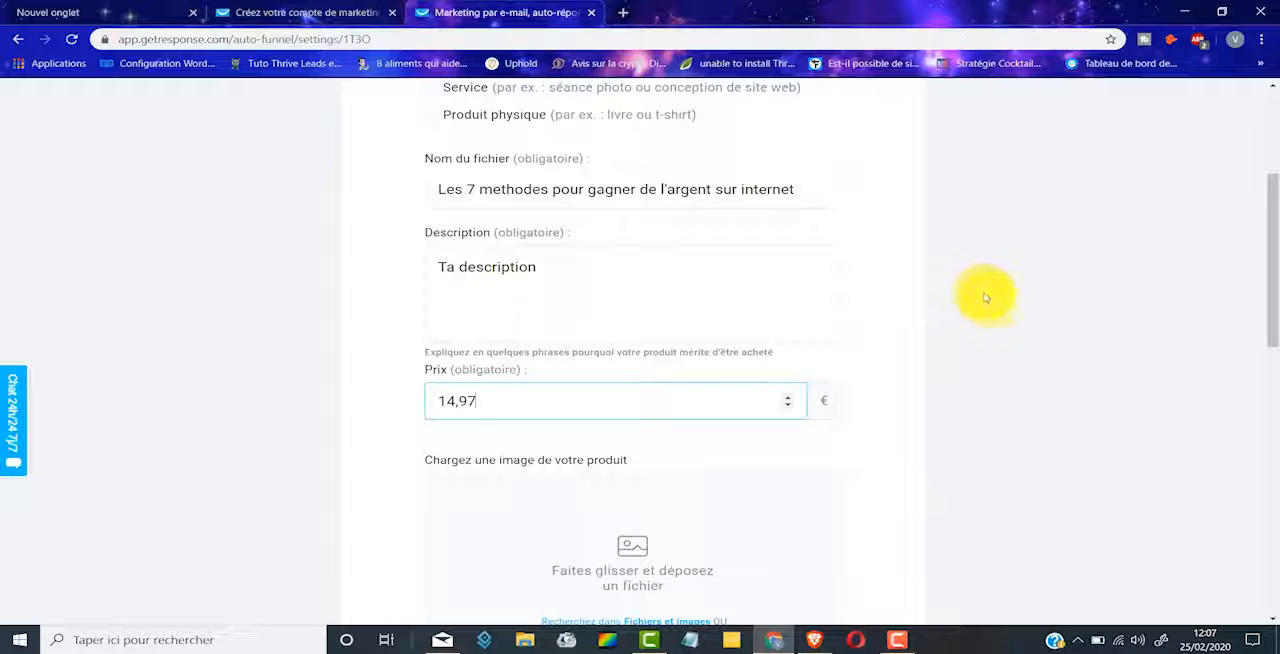
# Step: Add the free Shutterstock image "achievement 4" as the product image and confirm its crop
pyautogui.scroll(-2, 985, 300)
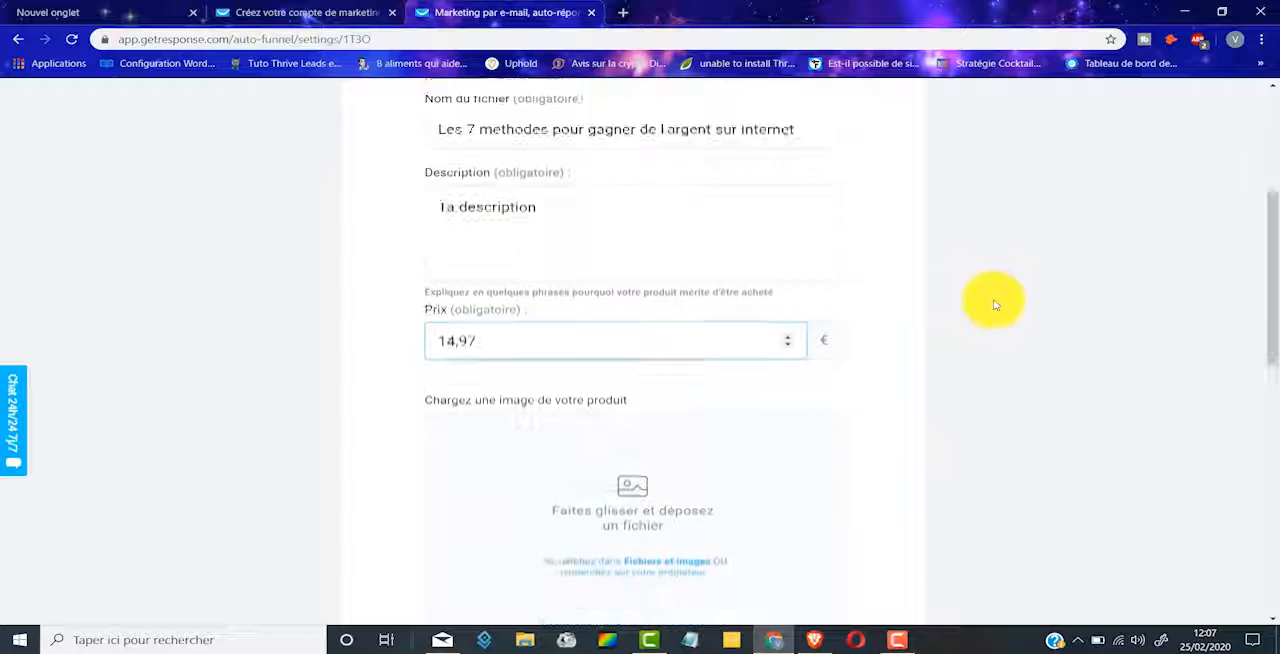
pyautogui.scroll(-2, 480, 328)
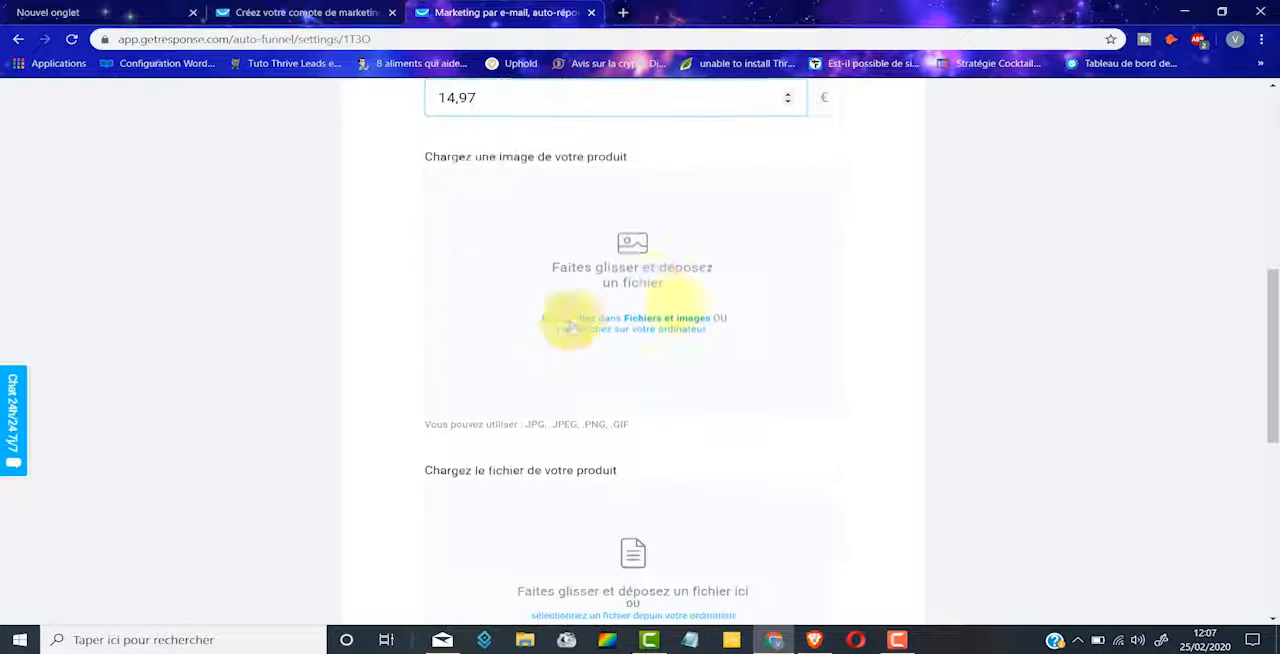
pyautogui.scroll(1, 600, 220)
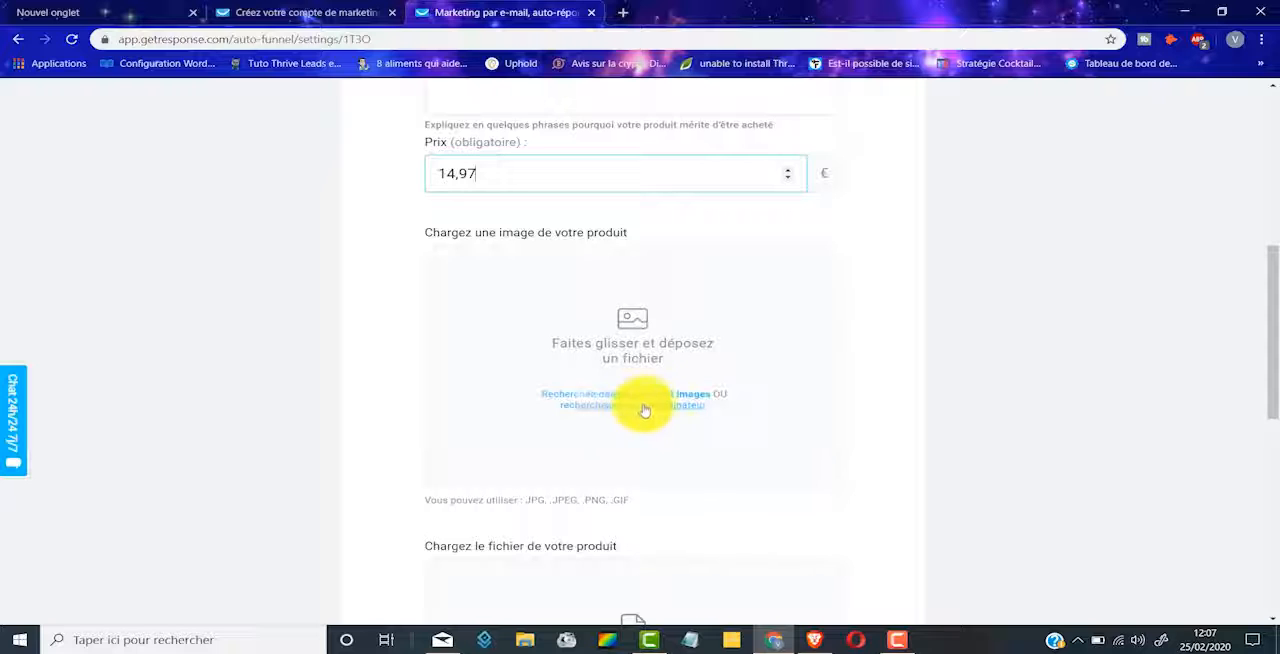
pyautogui.click(580, 398)
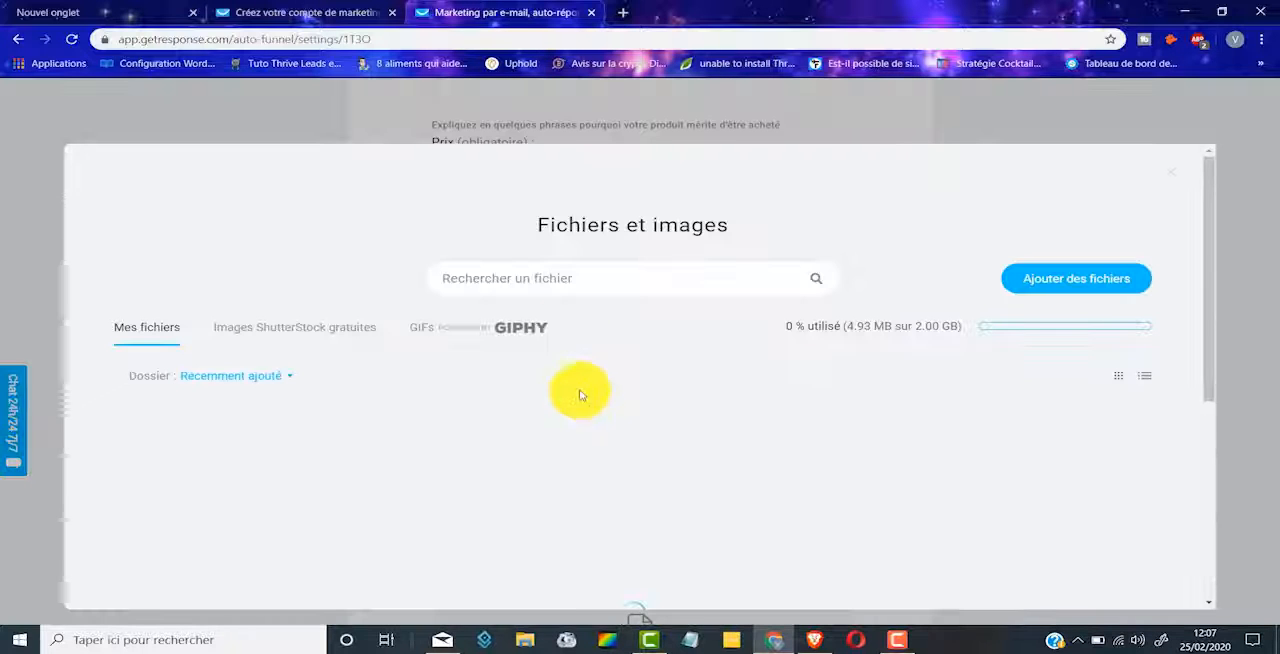
pyautogui.scroll(-2, 460, 330)
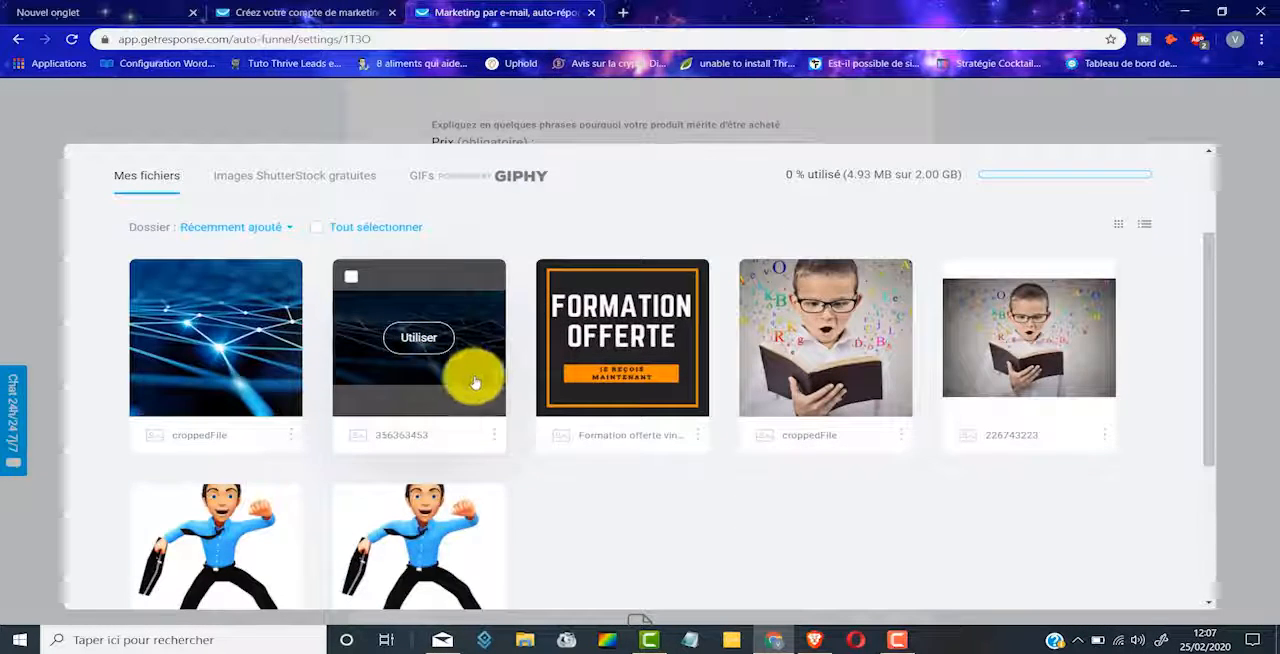
pyautogui.scroll(2, 297, 342)
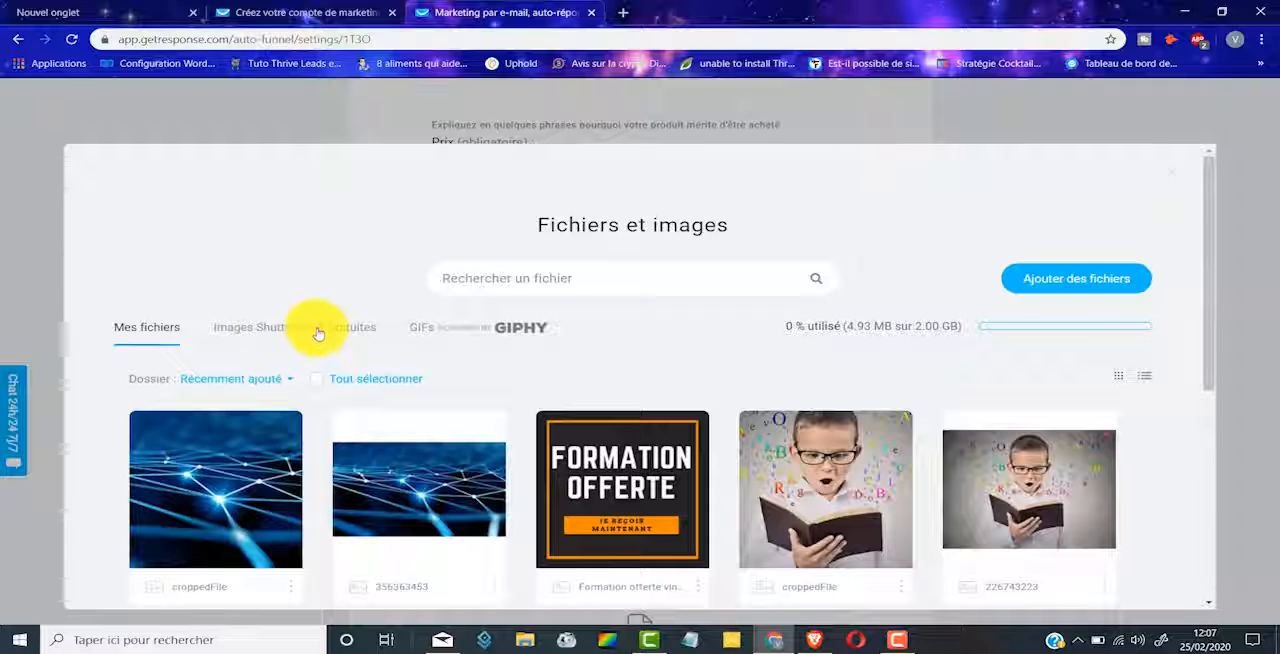
pyautogui.click(318, 330)
pyautogui.scroll(-5, 609, 414)
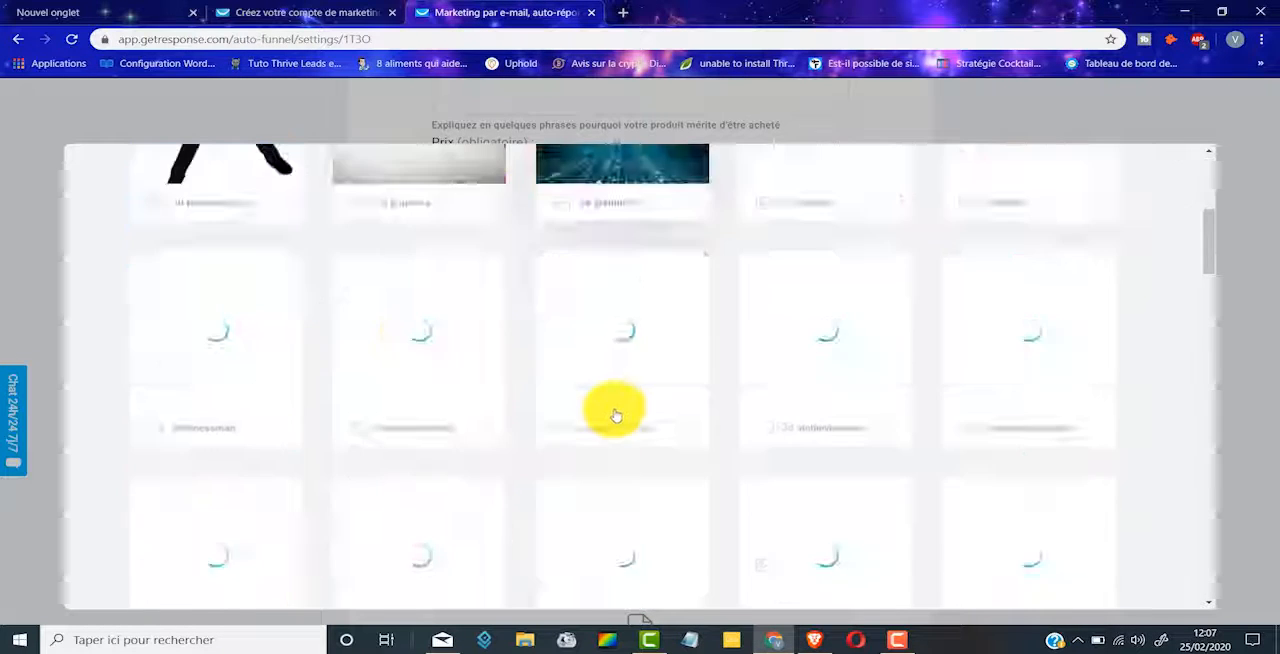
pyautogui.scroll(-2, 650, 405)
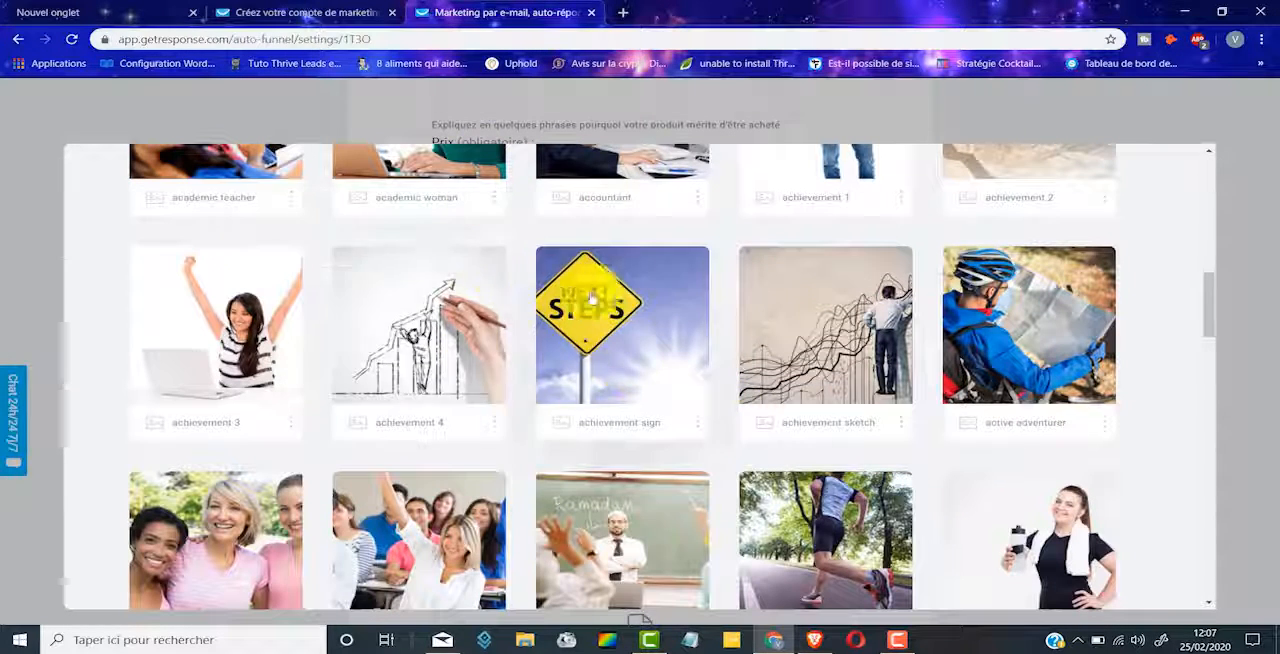
pyautogui.moveTo(443, 355)
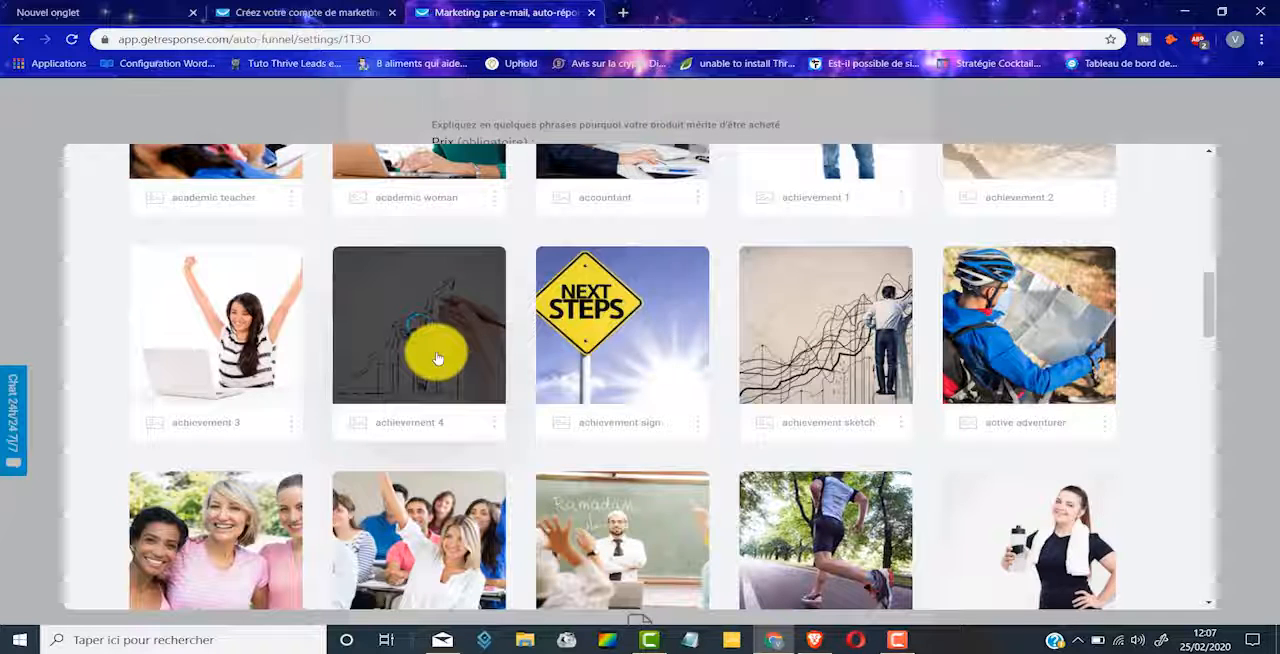
pyautogui.click(414, 344)
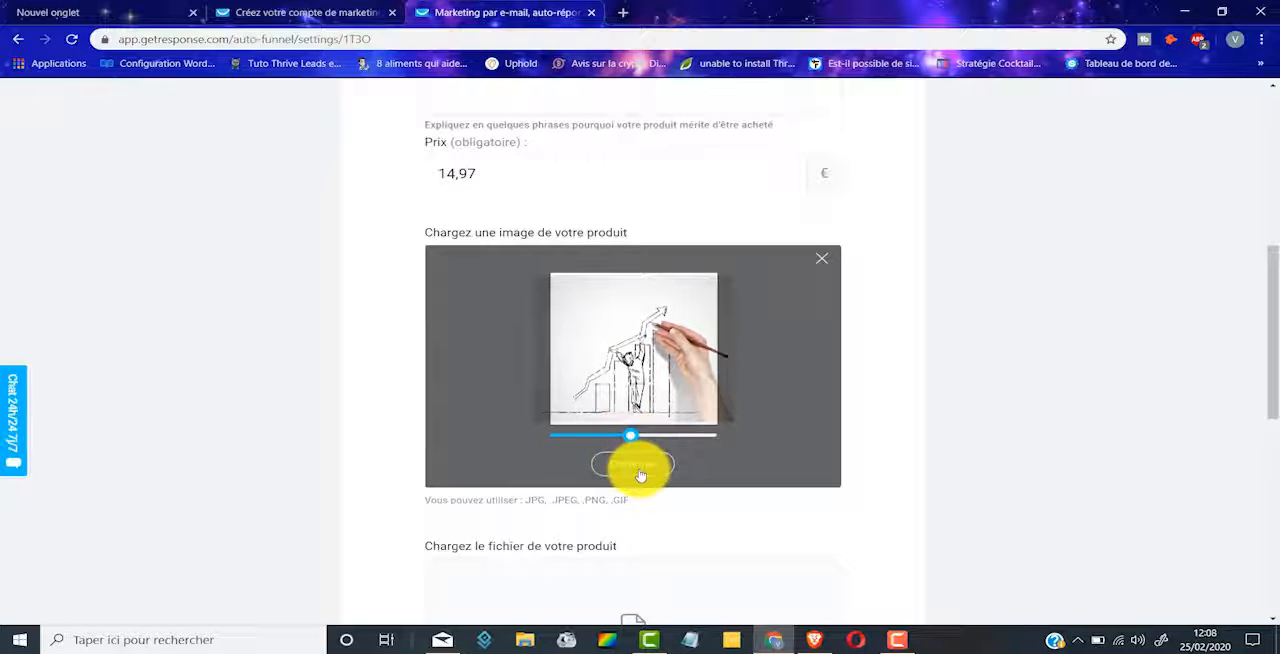
pyautogui.click(640, 475)
# Step: Upload the "Formation offerte" PNG from the computer as the product's downloadable file
pyautogui.scroll(-2, 988, 342)
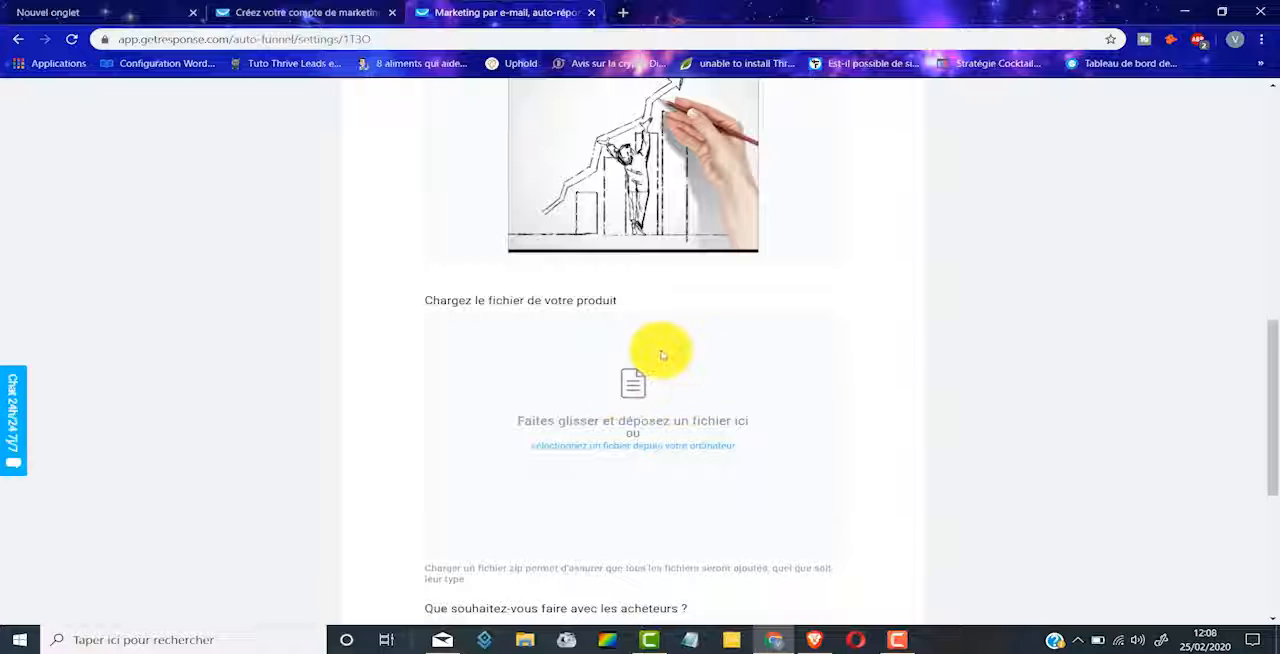
pyautogui.click(614, 455)
pyautogui.click(288, 318)
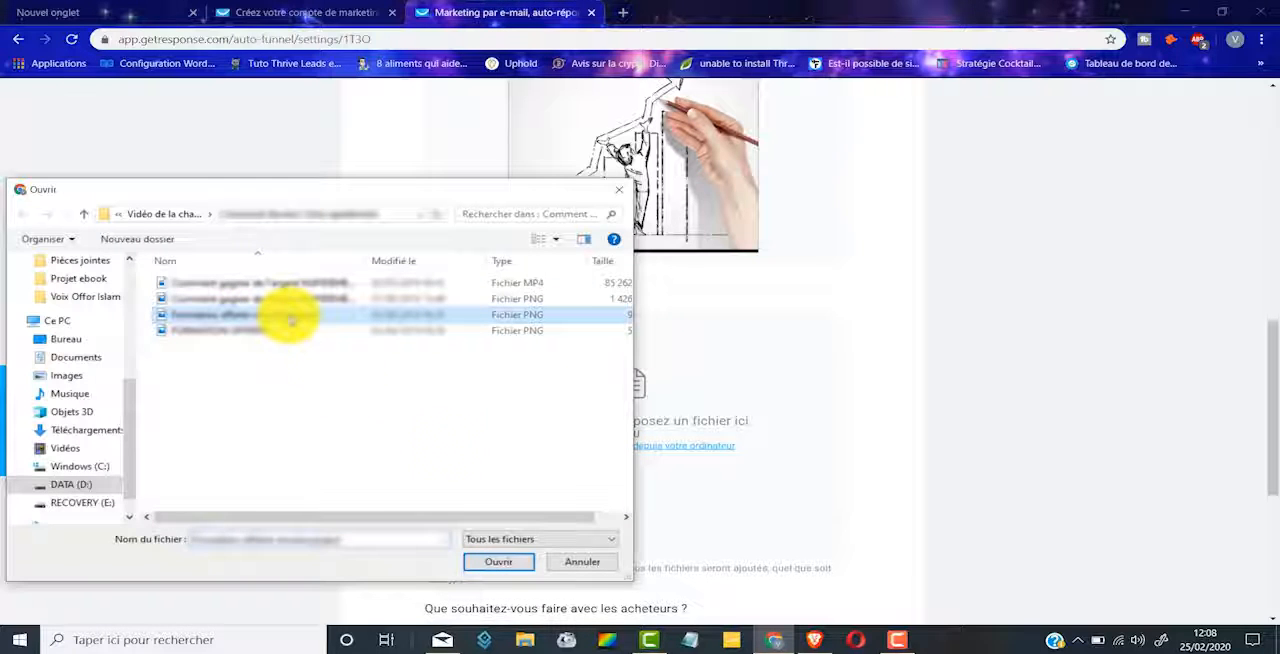
pyautogui.click(505, 564)
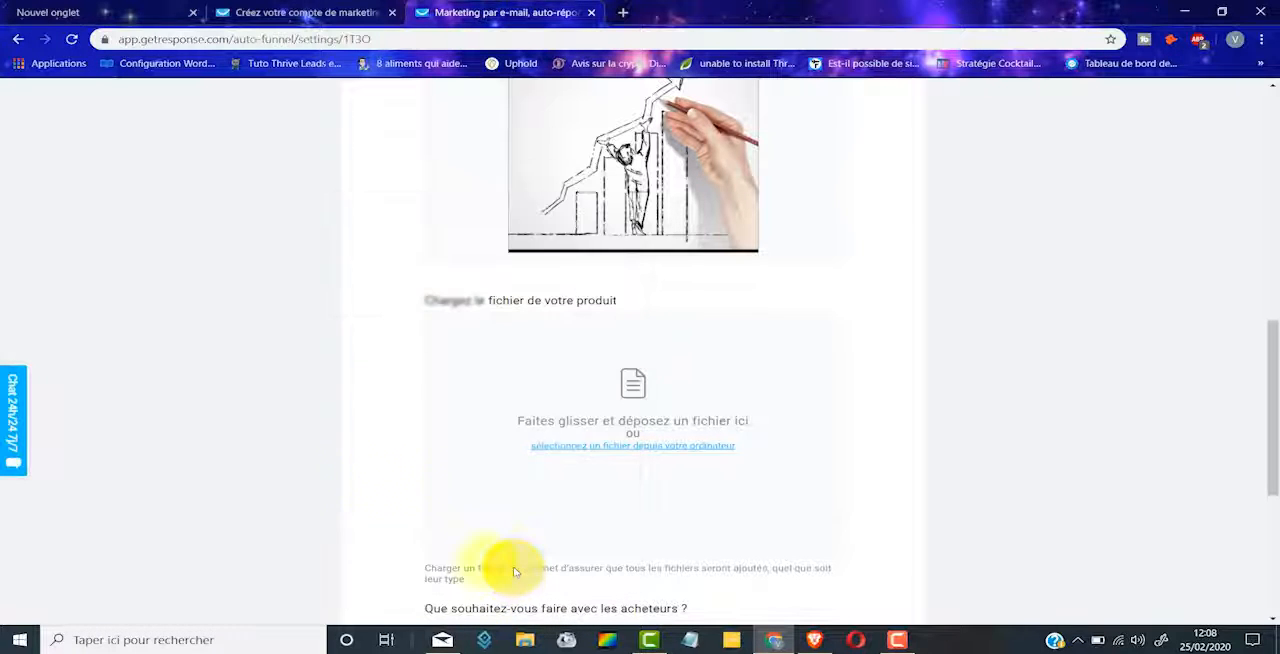
pyautogui.scroll(-3, 651, 206)
pyautogui.scroll(2, 645, 240)
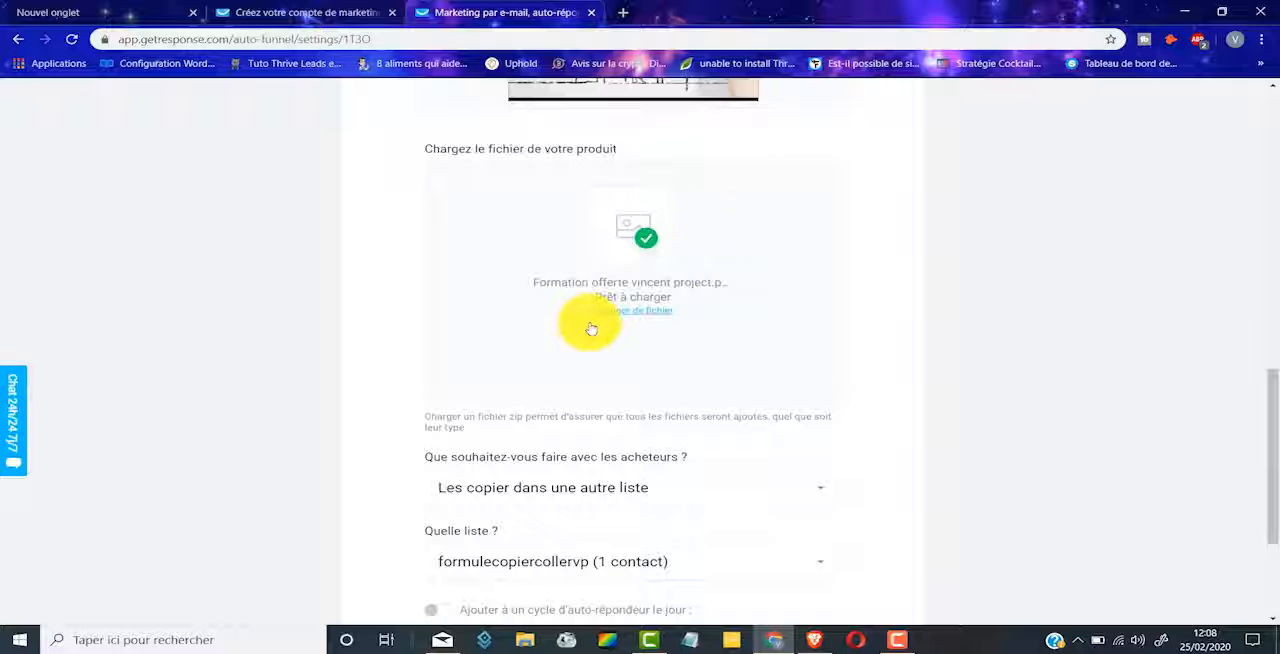
# Step: Set buyers to "Les garder dans la liste associée à mon funnel" and save the product
pyautogui.scroll(-2, 740, 295)
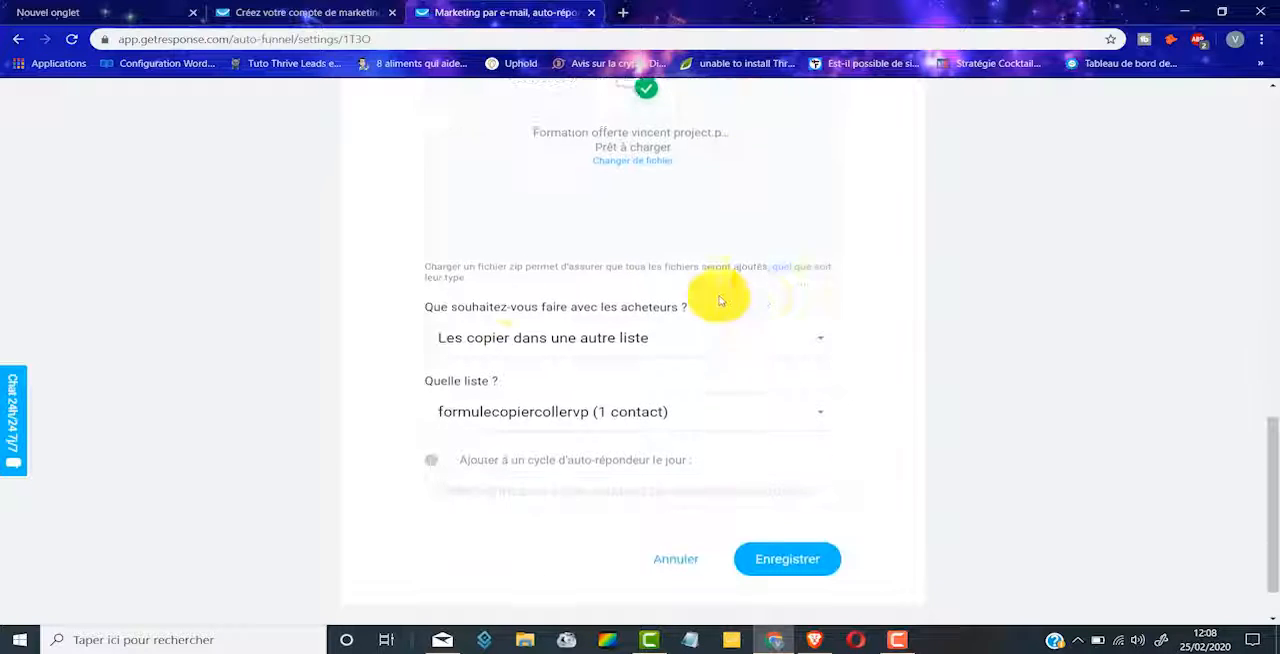
pyautogui.click(816, 337)
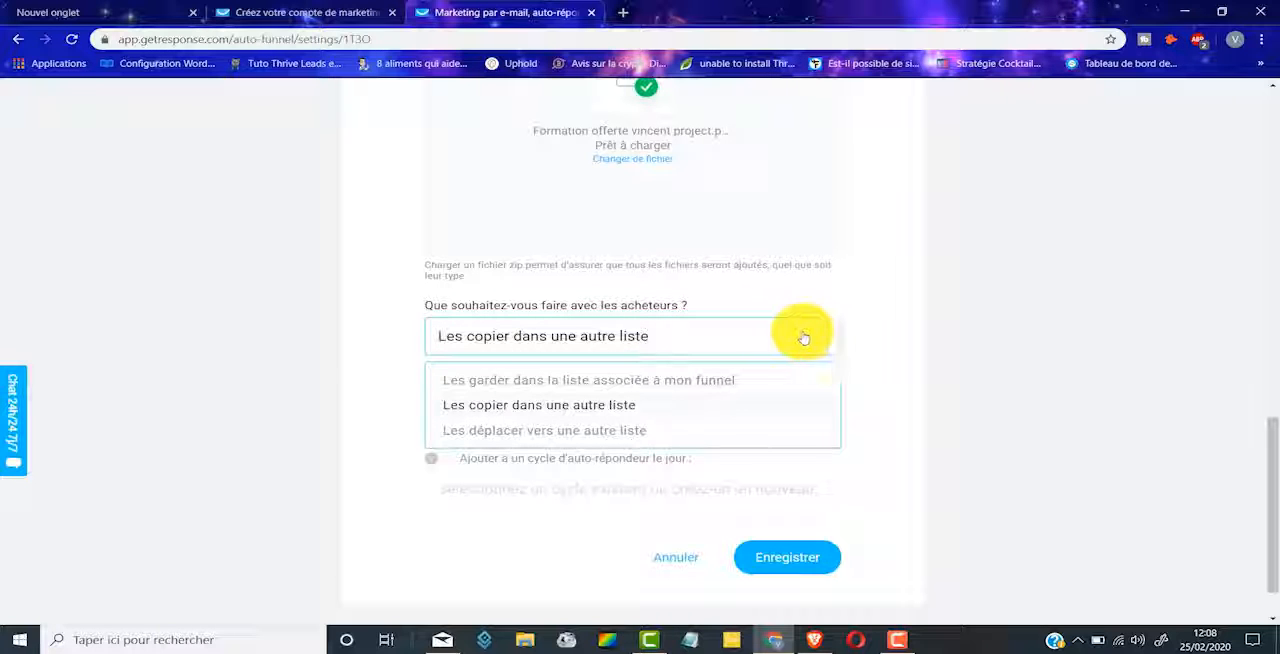
pyautogui.click(673, 388)
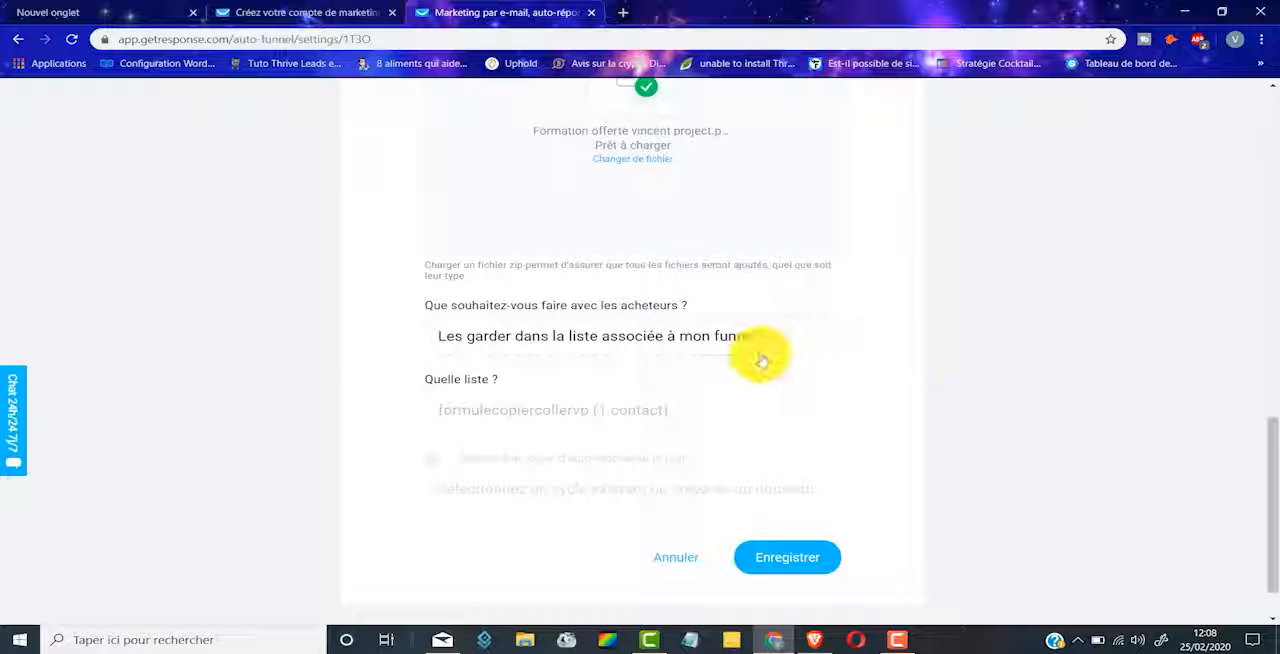
pyautogui.scroll(-1, 768, 325)
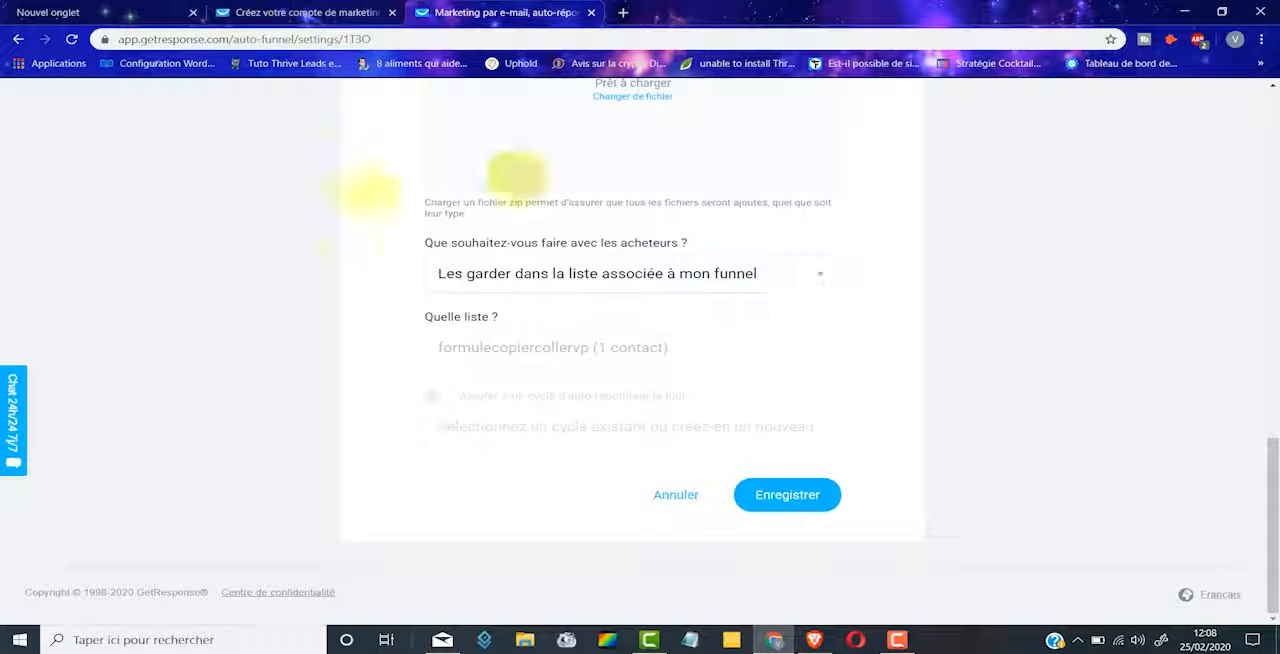
pyautogui.click(787, 497)
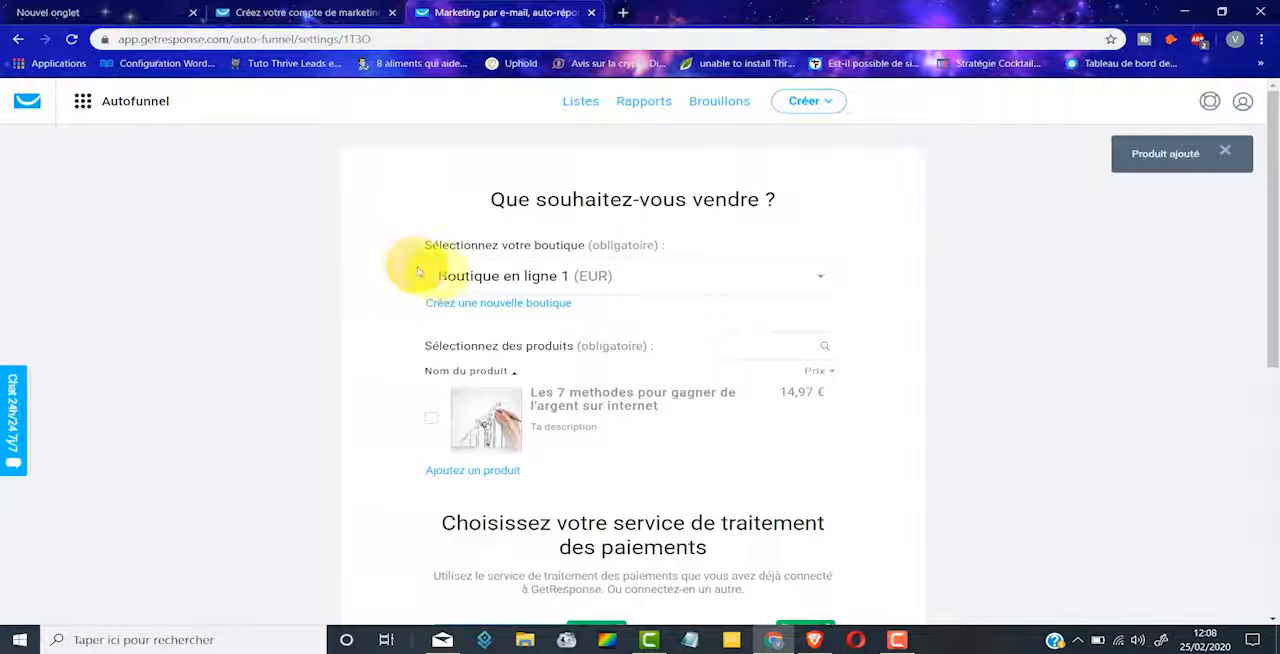
# Step: Select the 14,97 € product for the funnel with PayPal as the payment processor and save the funnel settings
pyautogui.scroll(-5, 480, 297)
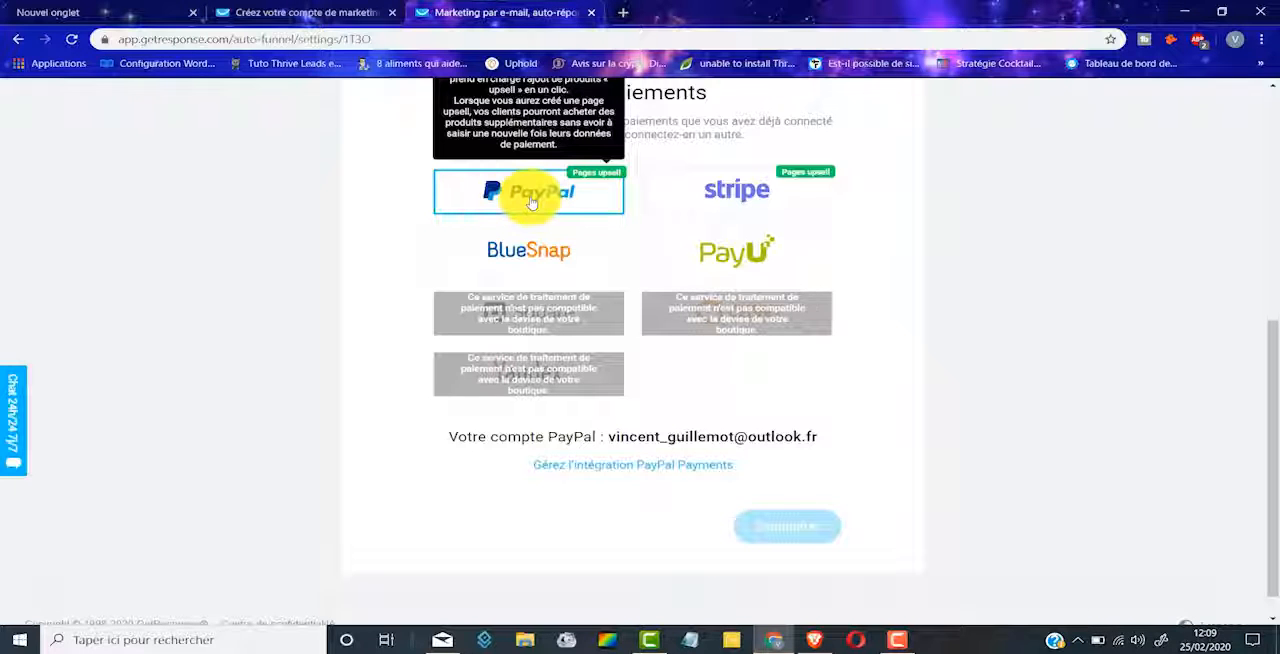
pyautogui.scroll(1, 540, 230)
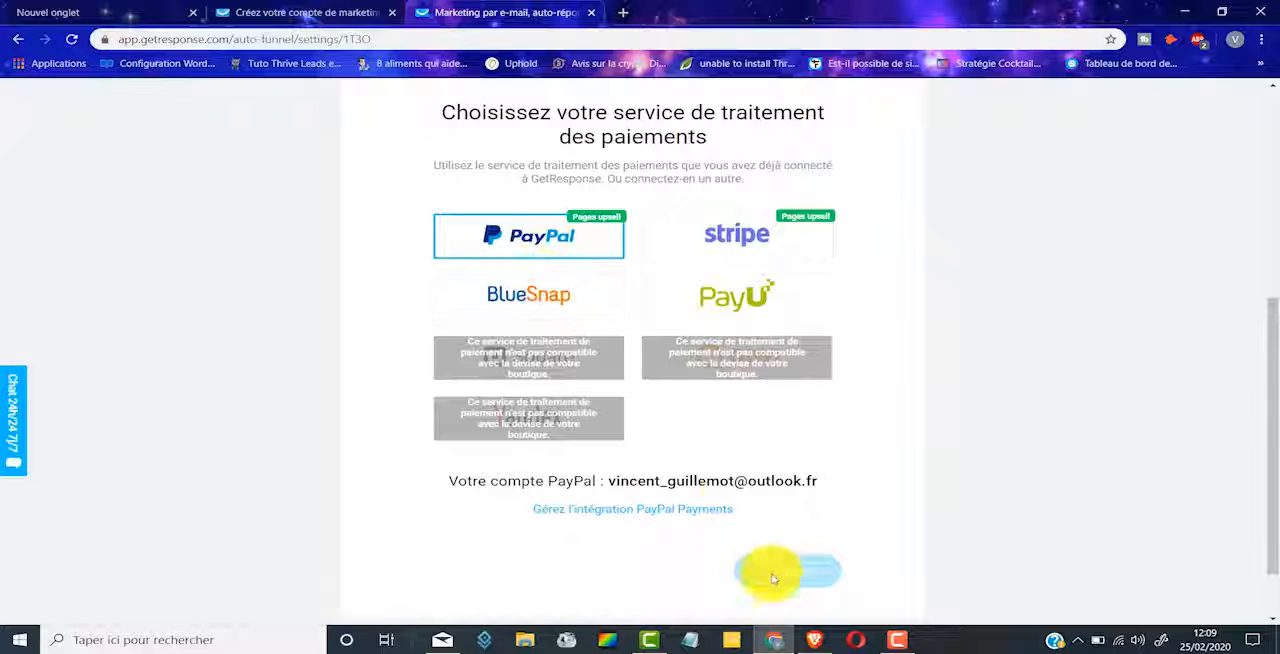
pyautogui.scroll(3, 600, 300)
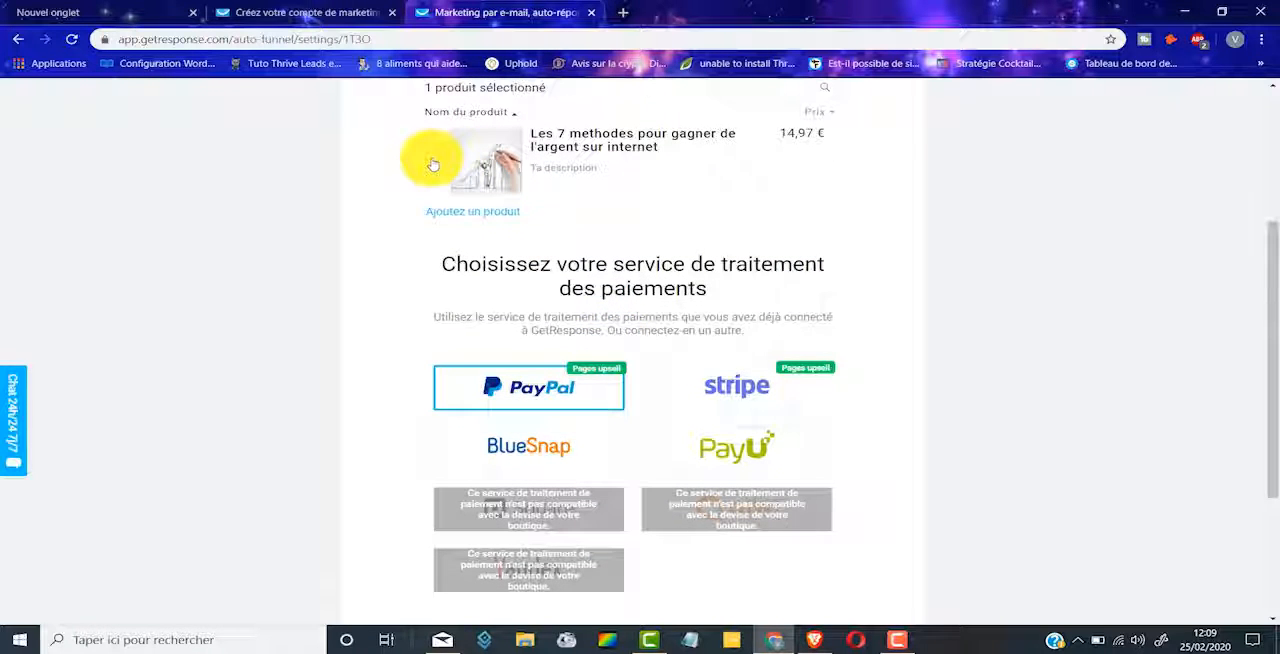
pyautogui.scroll(-5, 440, 172)
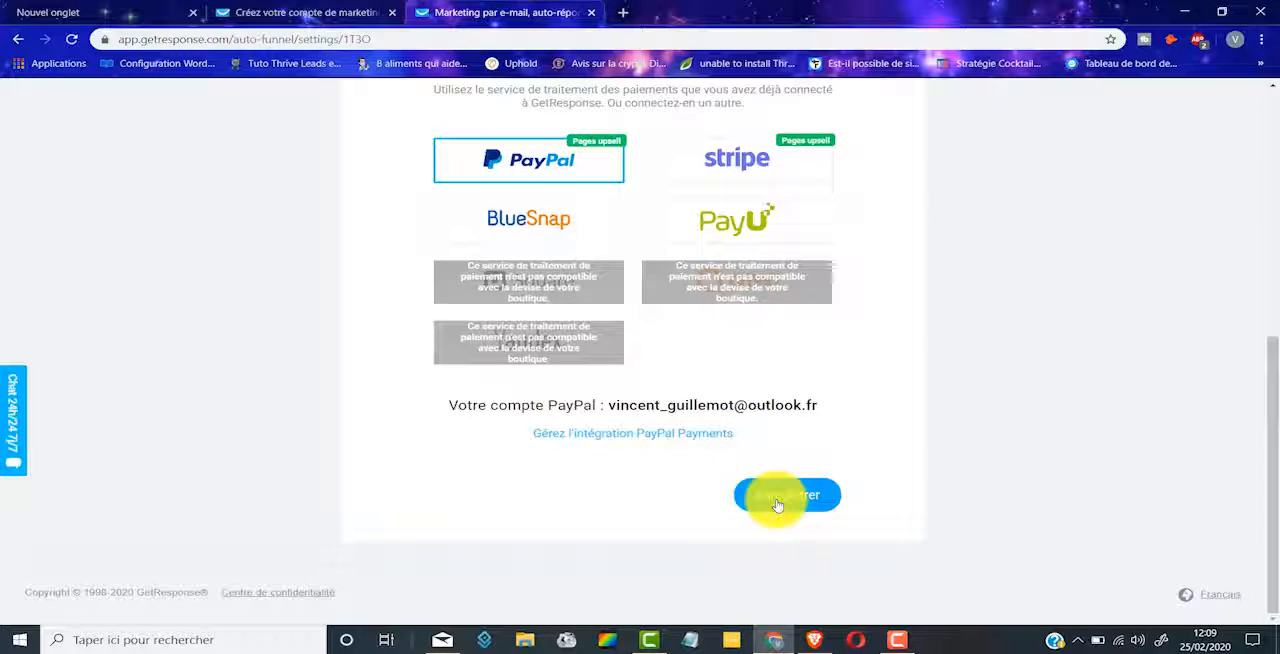
pyautogui.click(786, 495)
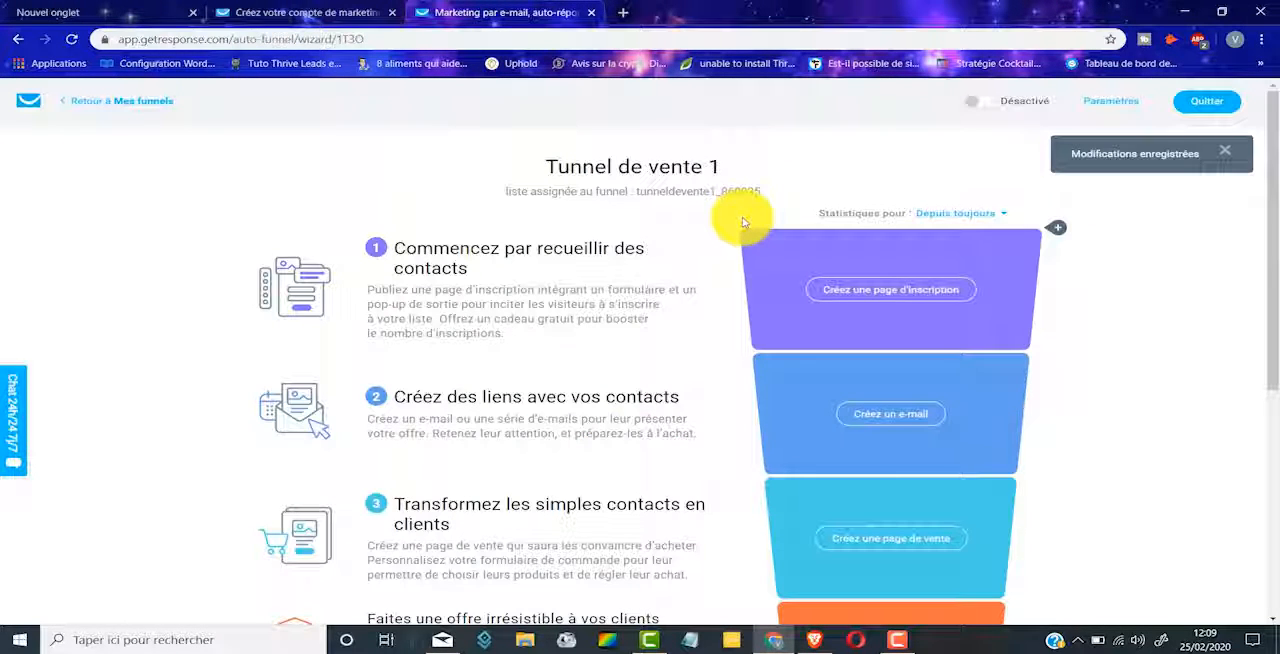
# Step: Review the stages of the funnel and start creating its sign-up page
pyautogui.scroll(-4, 744, 218)
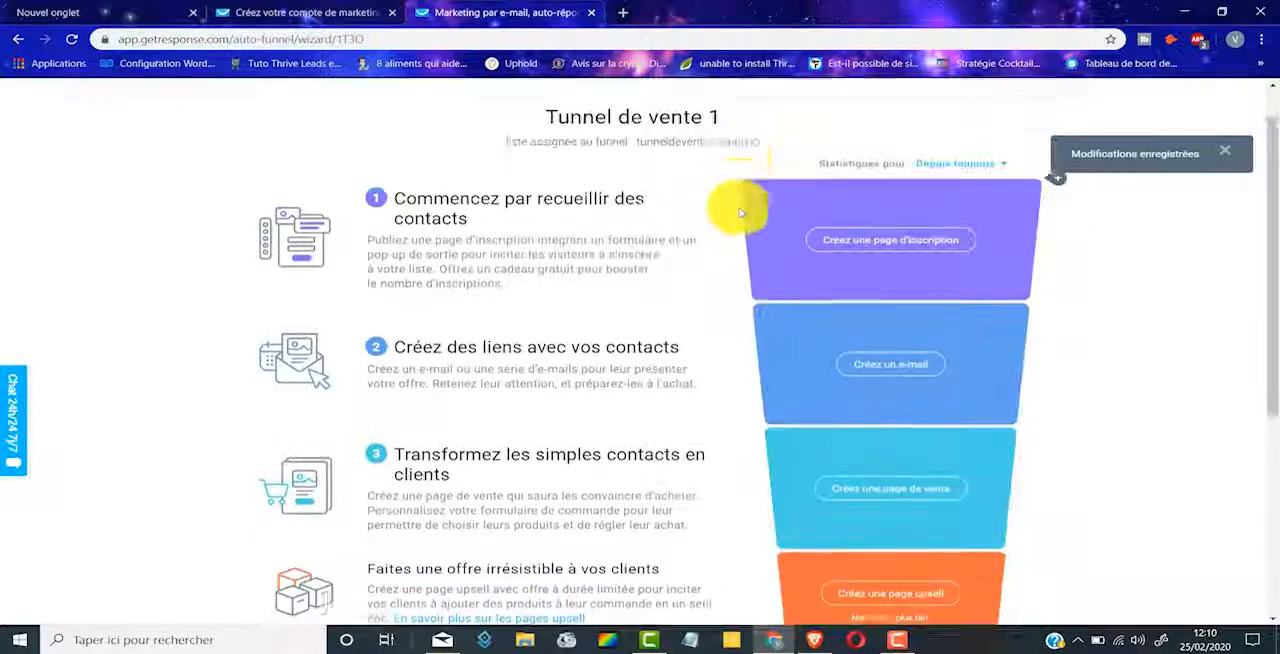
pyautogui.scroll(3, 778, 362)
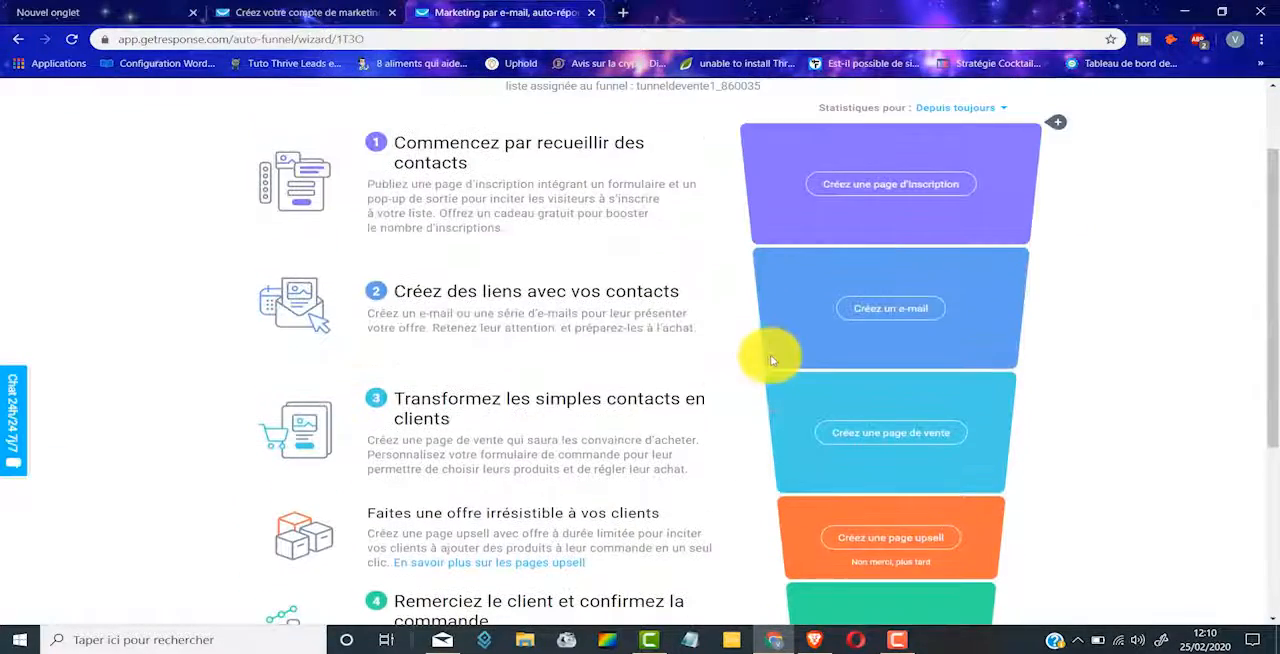
pyautogui.scroll(1, 634, 277)
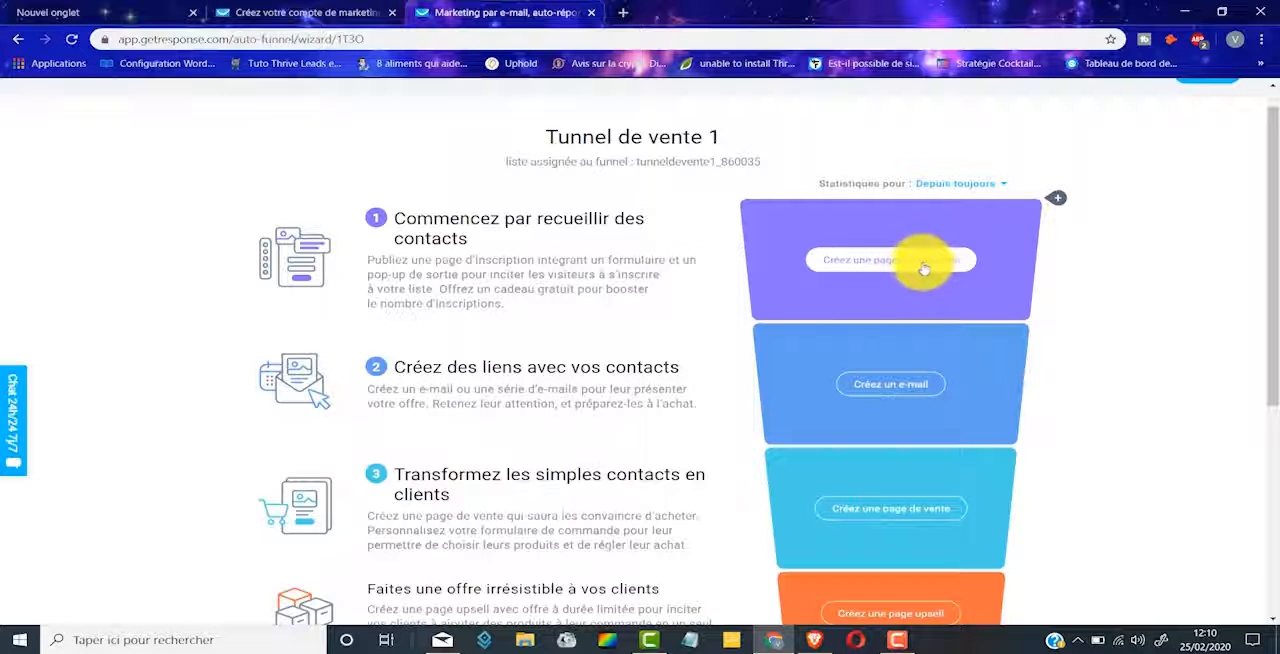
pyautogui.click(846, 261)
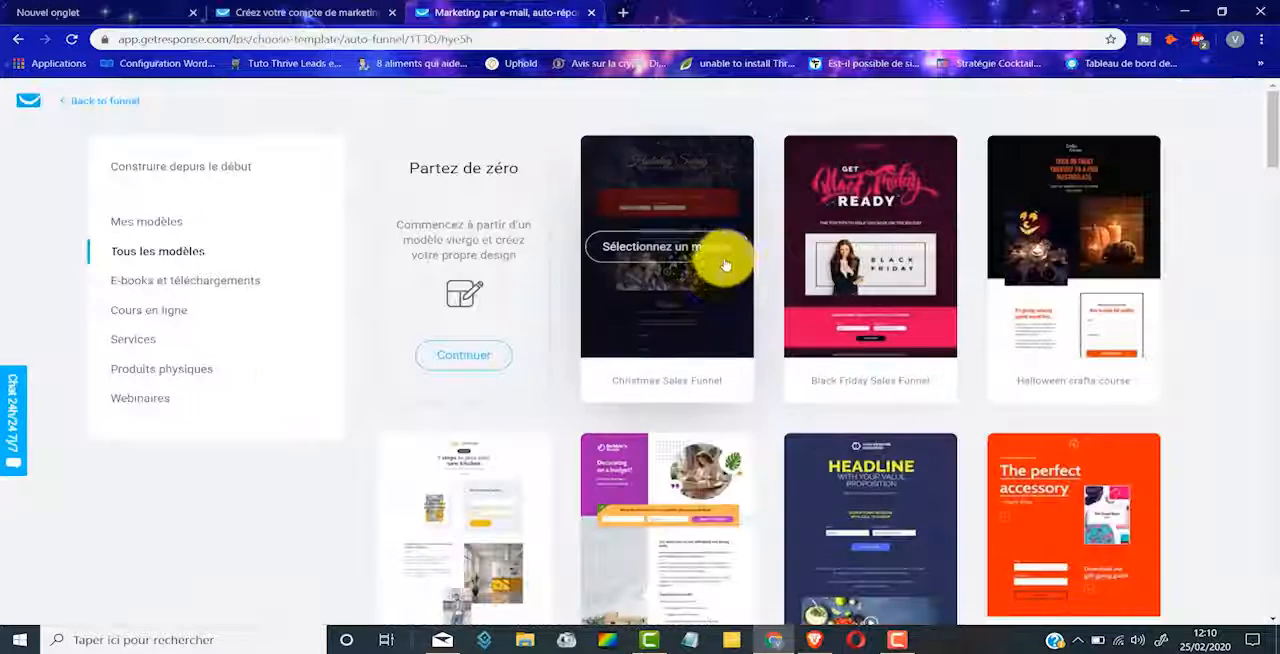
# Step: Choose the "Marketing foundations" template for the sign-up page, name it "page de capture" and use it
pyautogui.scroll(-5, 716, 281)
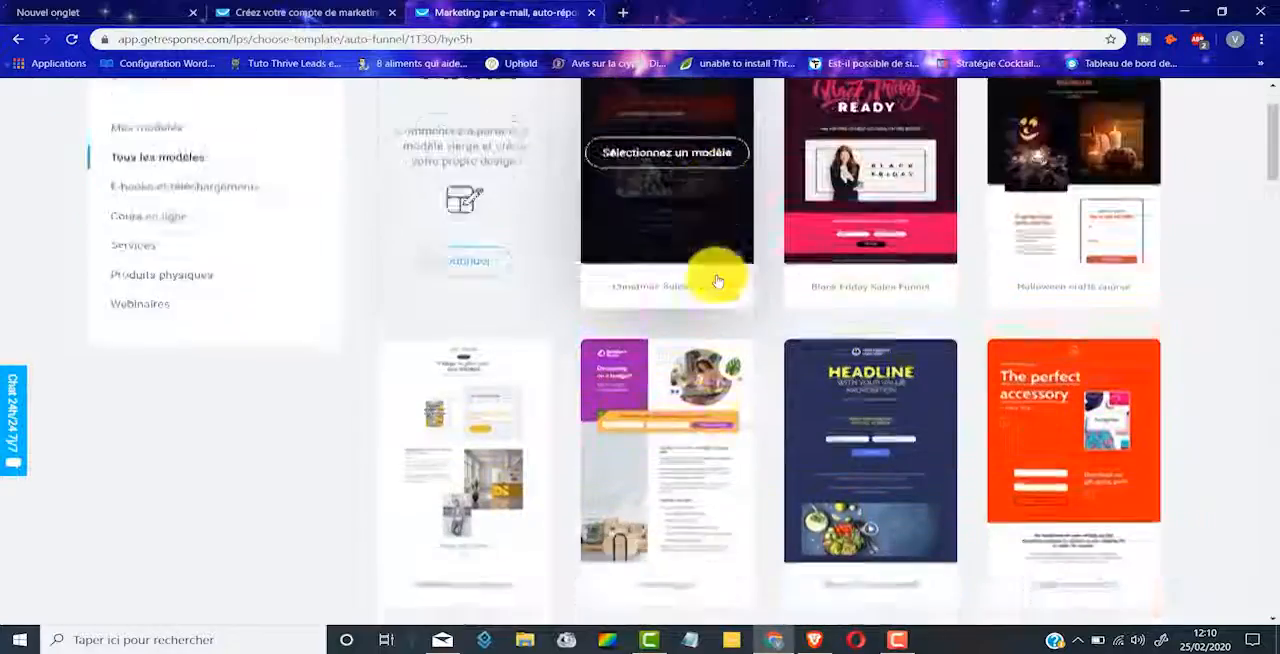
pyautogui.scroll(-7, 741, 370)
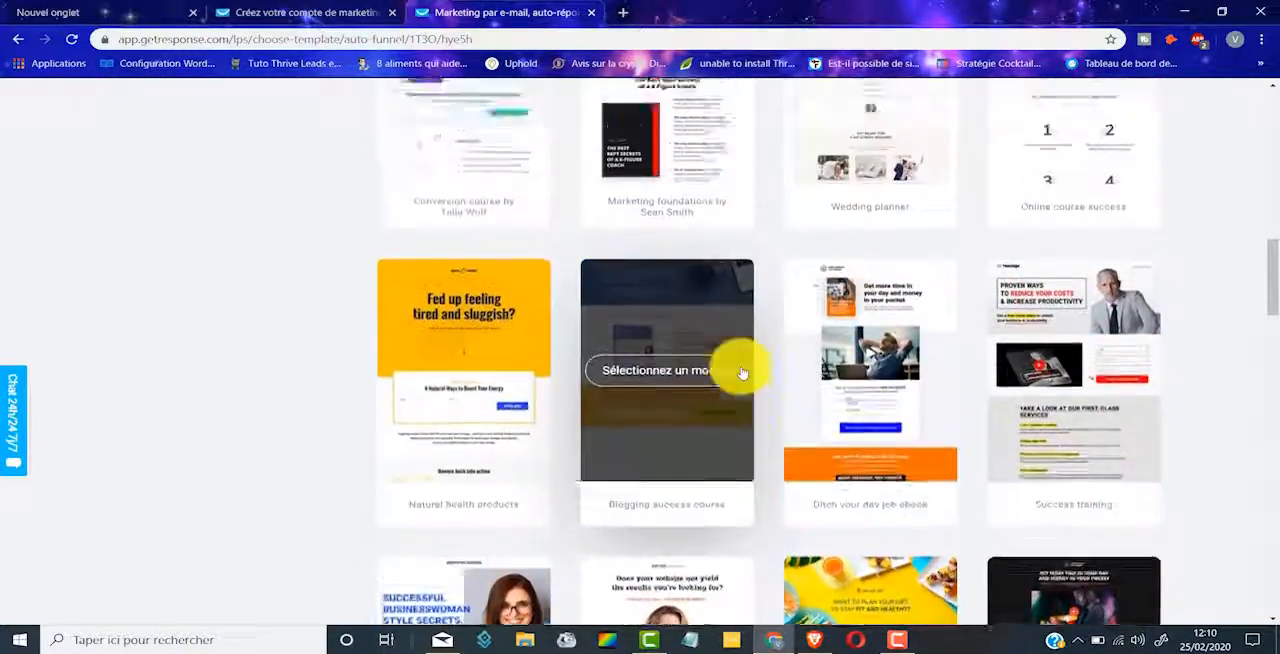
pyautogui.scroll(2, 740, 368)
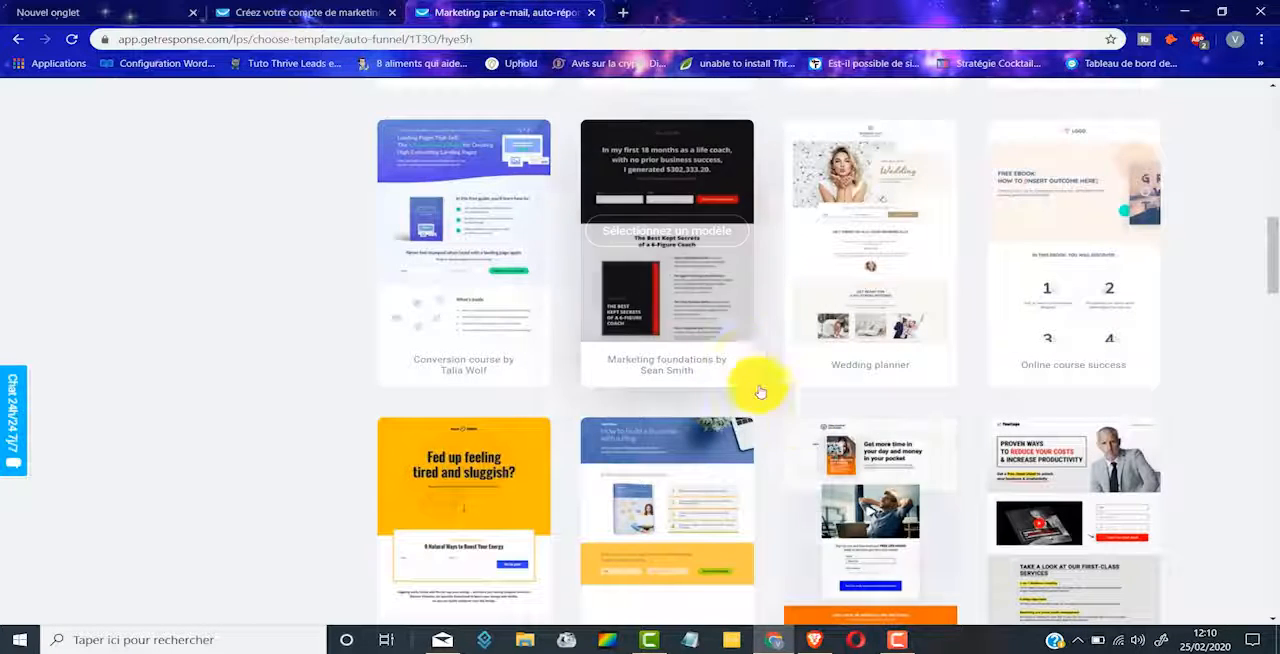
pyautogui.scroll(-2, 755, 357)
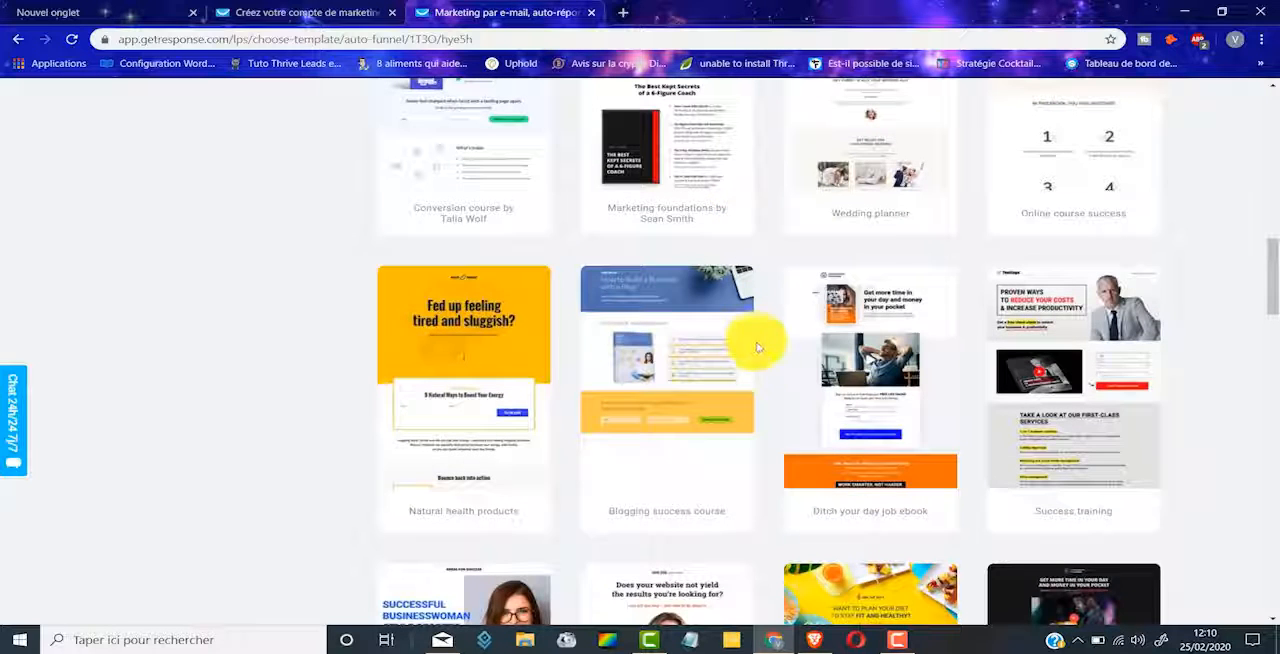
pyautogui.scroll(2, 780, 380)
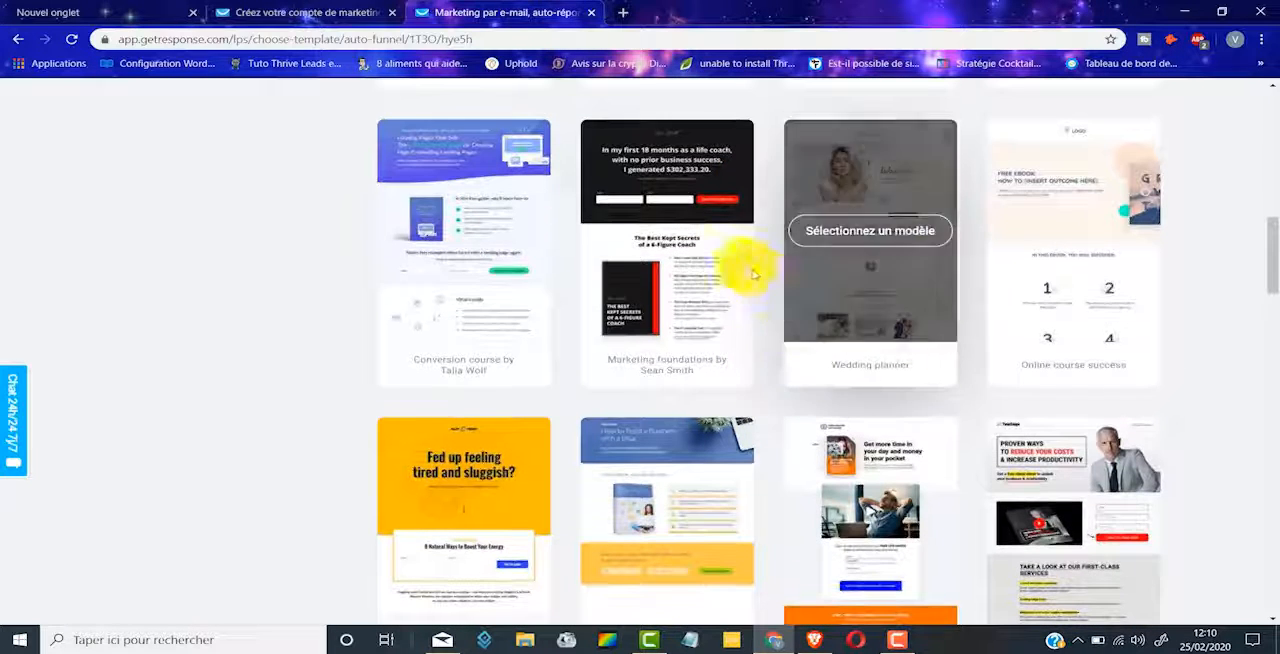
pyautogui.click(673, 234)
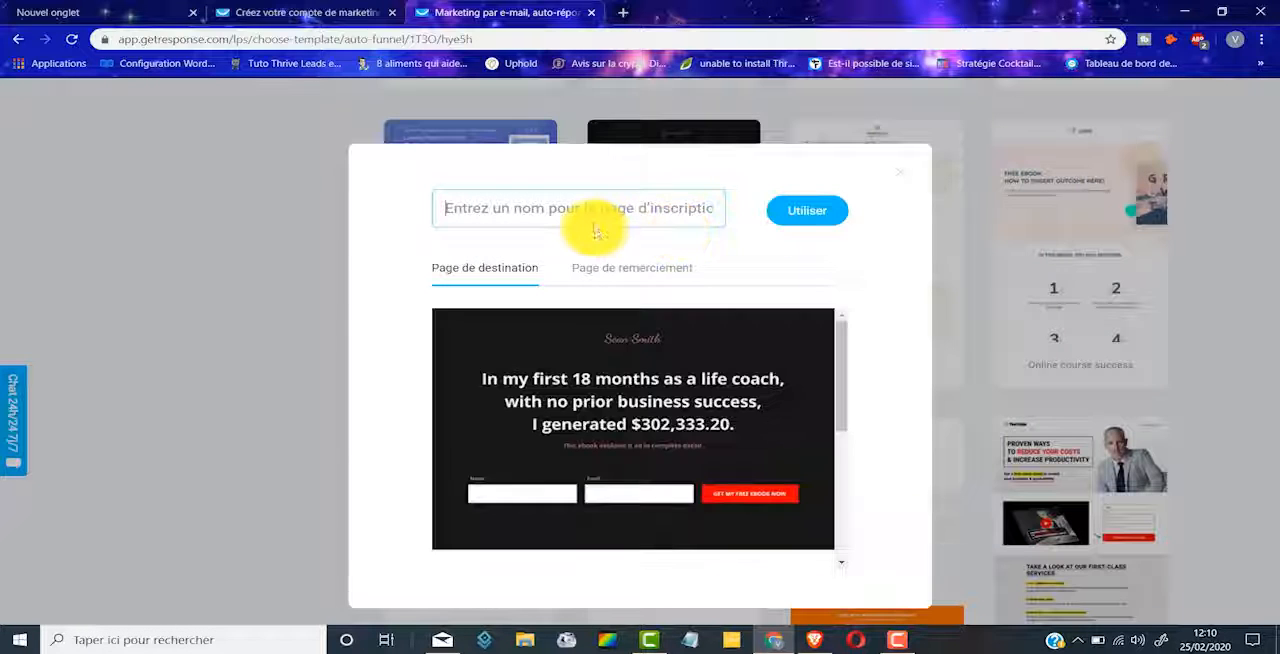
pyautogui.write('page de capture')
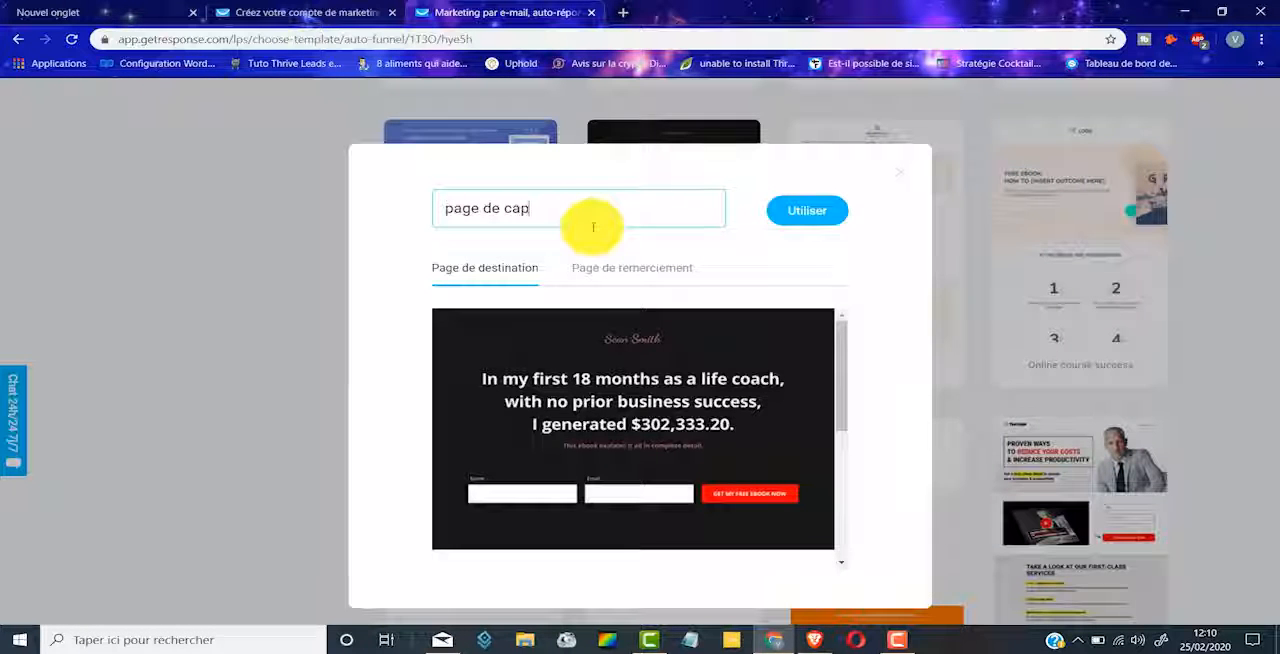
pyautogui.click(809, 214)
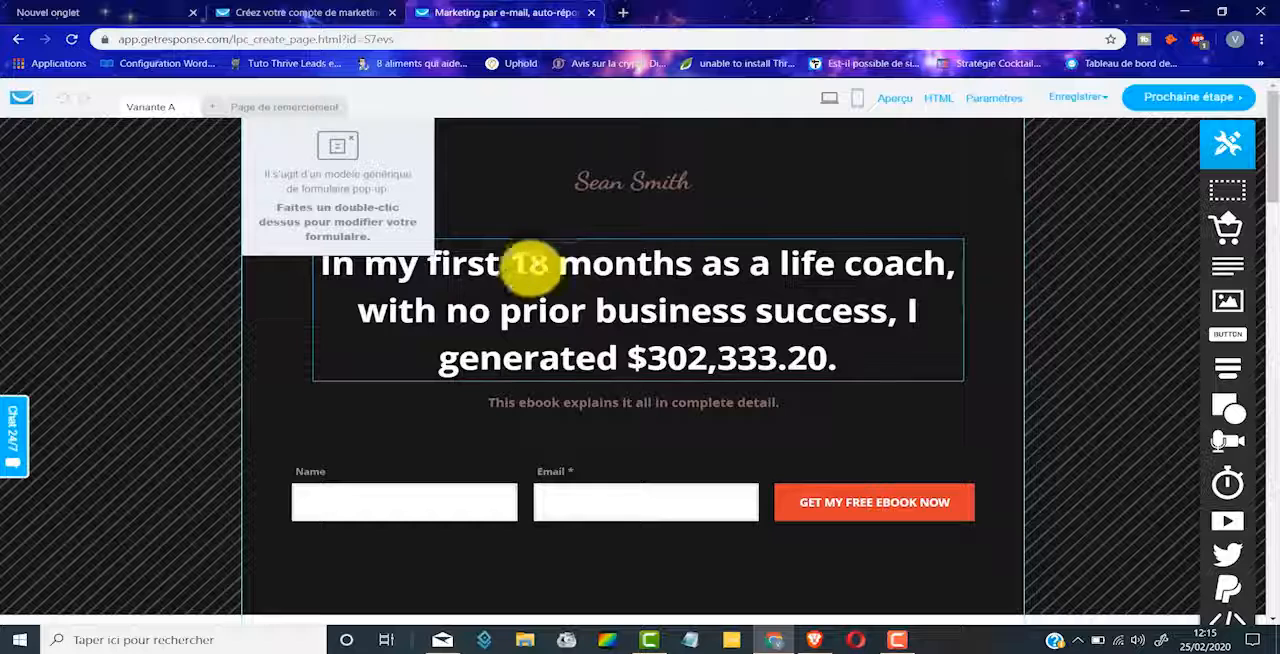
# Step: Replace the sign-up page's main headline with "Mon texte" and continue to the page settings
pyautogui.doubleClick(565, 283)
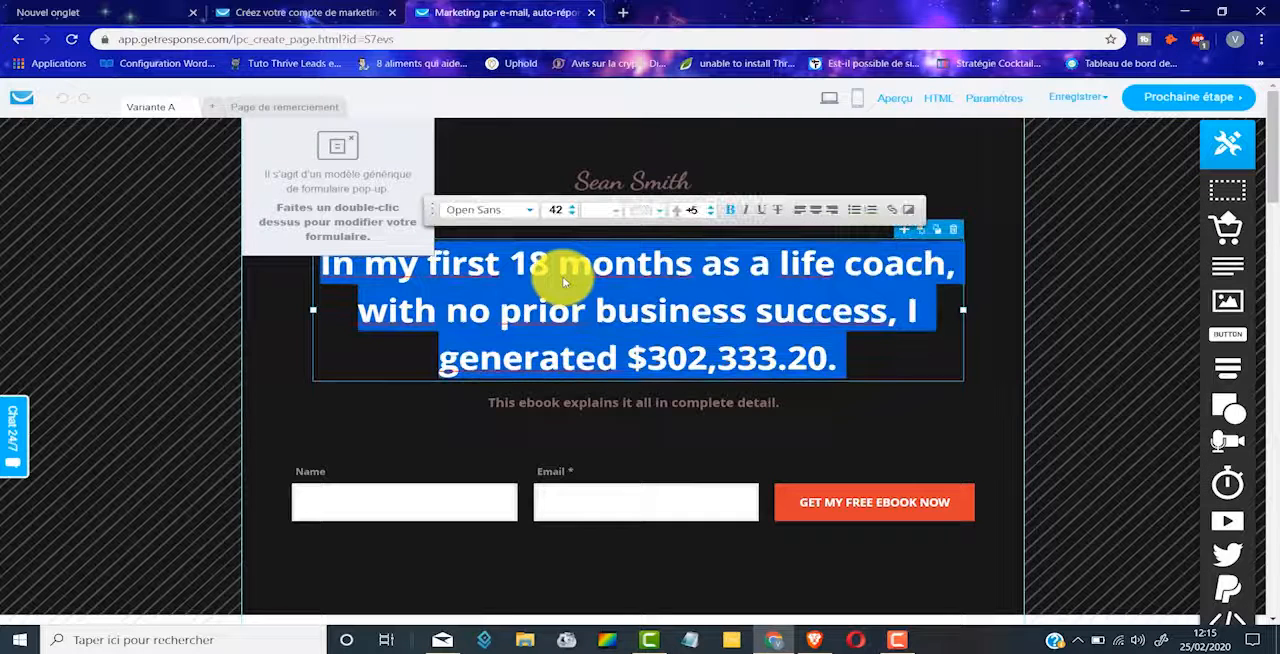
pyautogui.write('Mon texte')
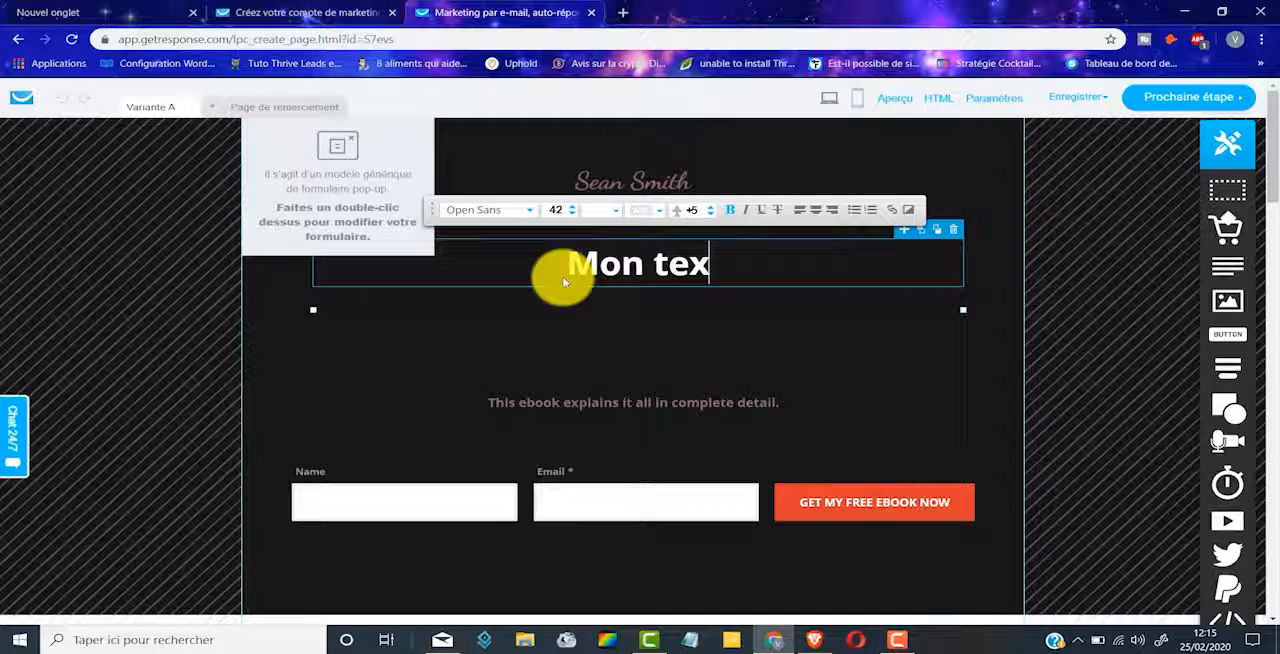
pyautogui.click(718, 403)
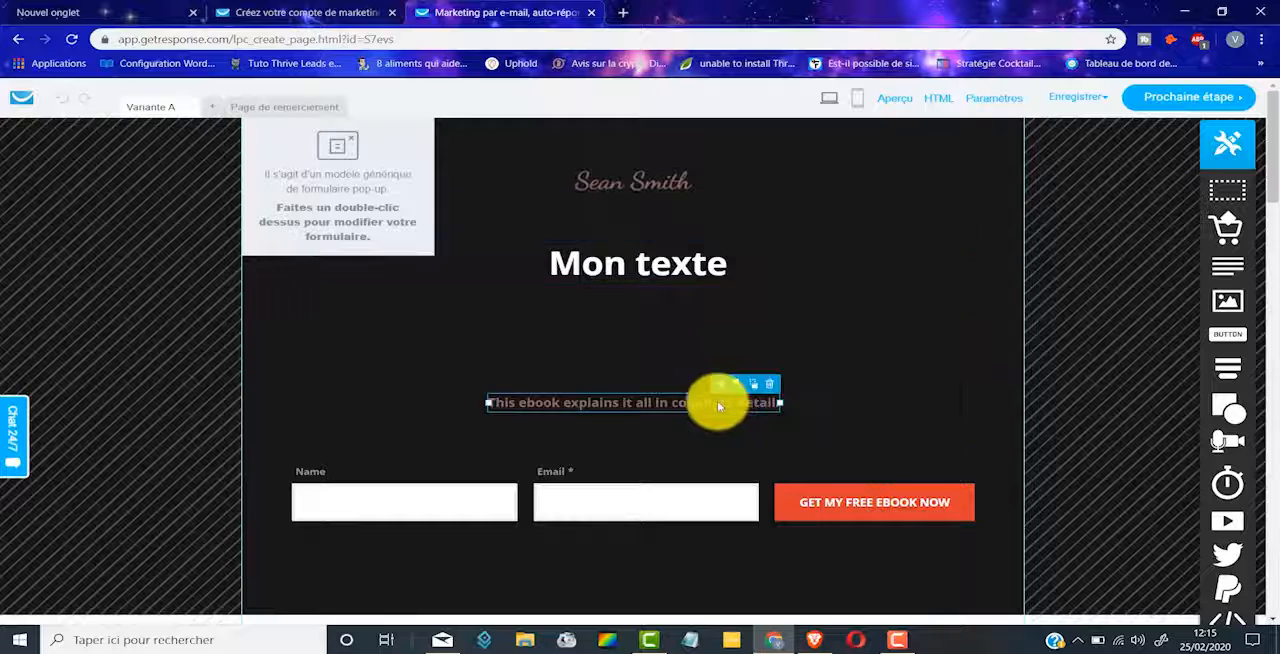
pyautogui.scroll(-2, 723, 326)
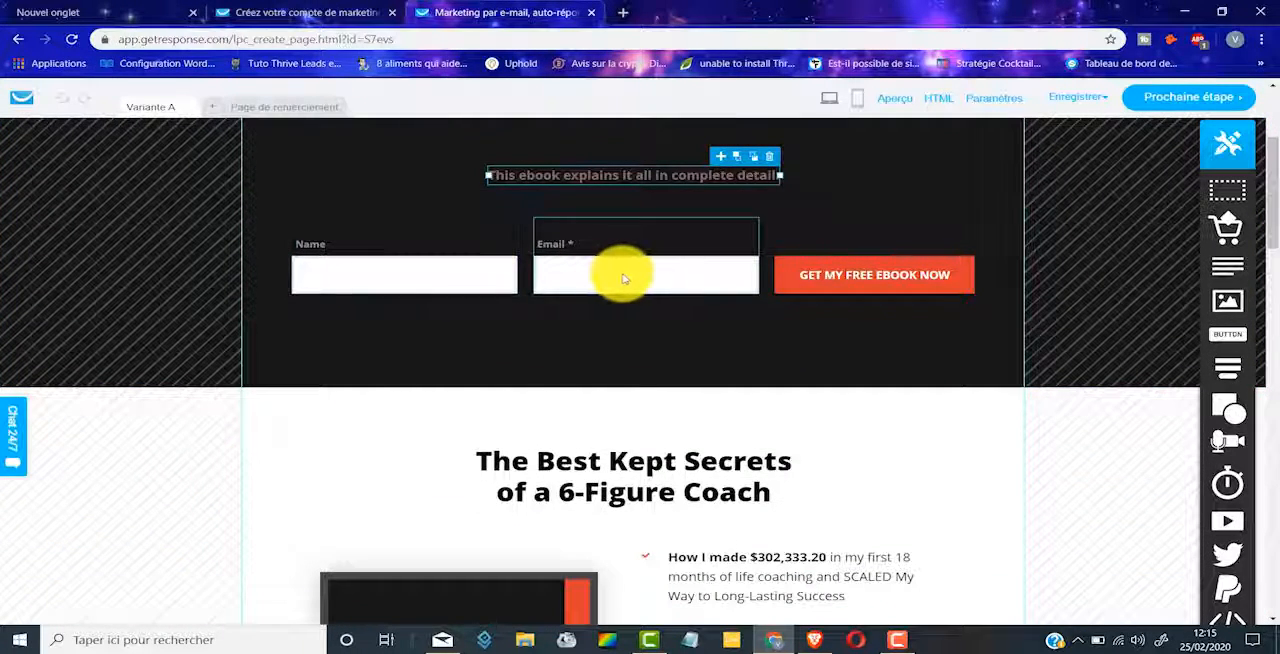
pyautogui.scroll(-2, 692, 268)
pyautogui.scroll(-7, 690, 265)
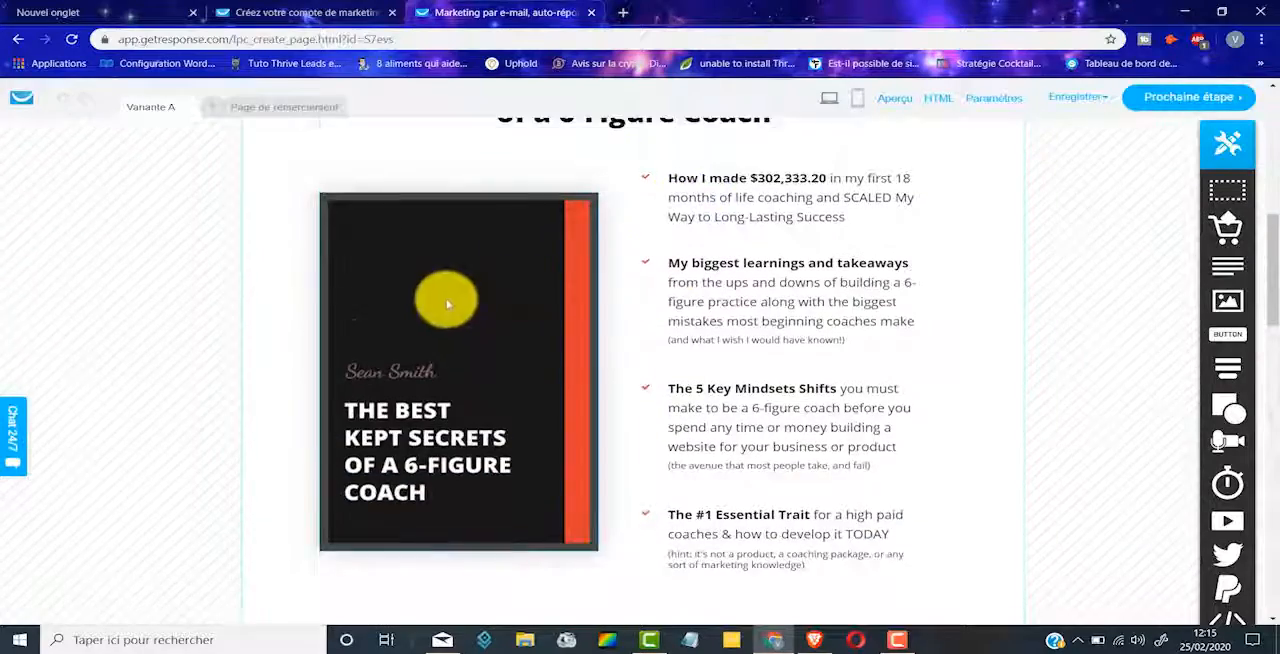
pyautogui.scroll(-8, 688, 326)
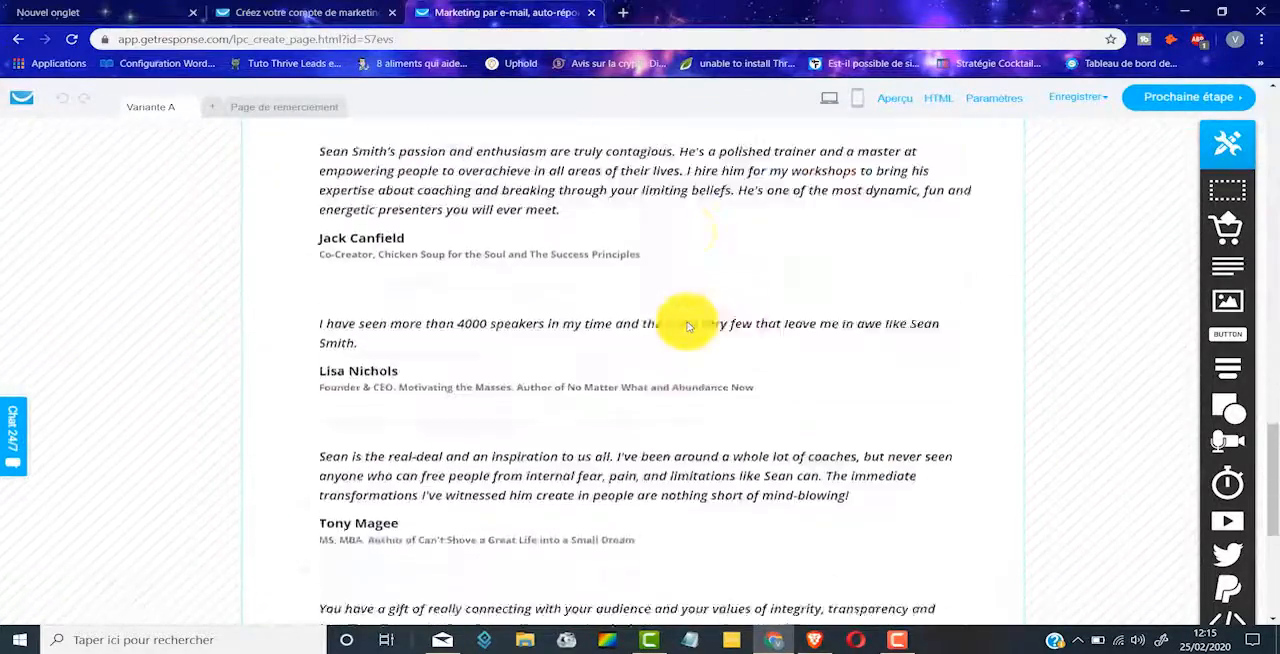
pyautogui.scroll(20, 590, 413)
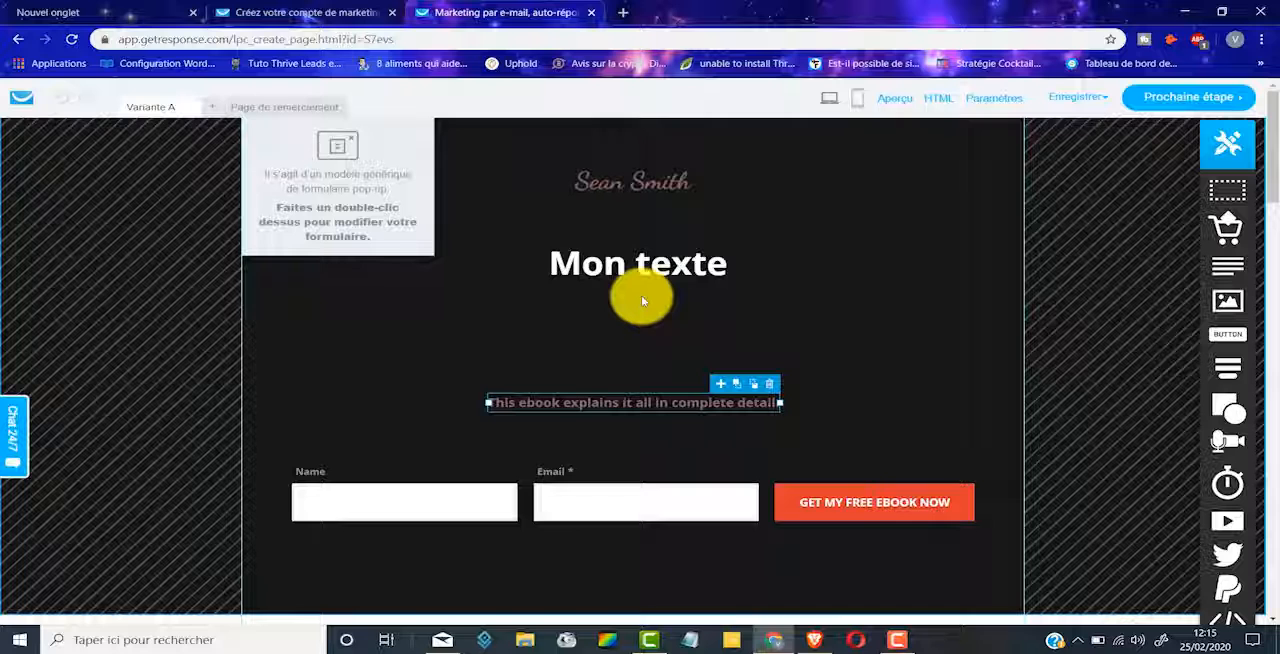
pyautogui.click(1183, 104)
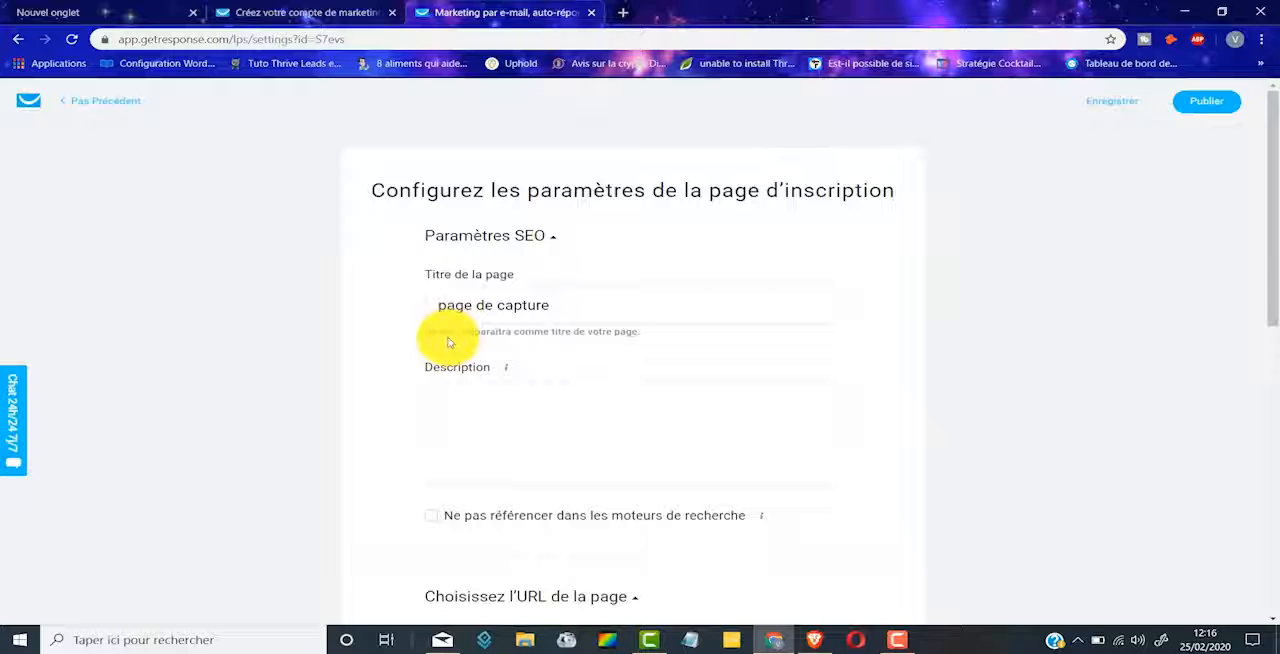
# Step: Enter "Description" as the sign-up page's description in the SEO settings
pyautogui.scroll(-2, 447, 330)
pyautogui.click(480, 257)
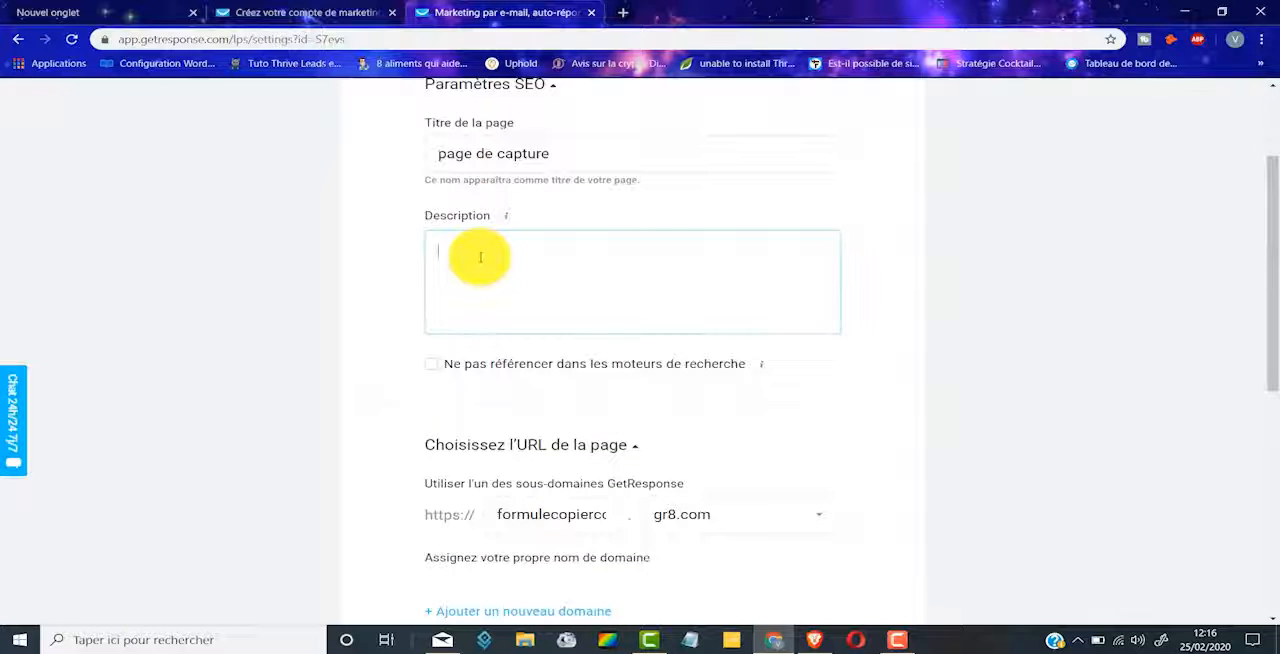
pyautogui.write('Descrip')
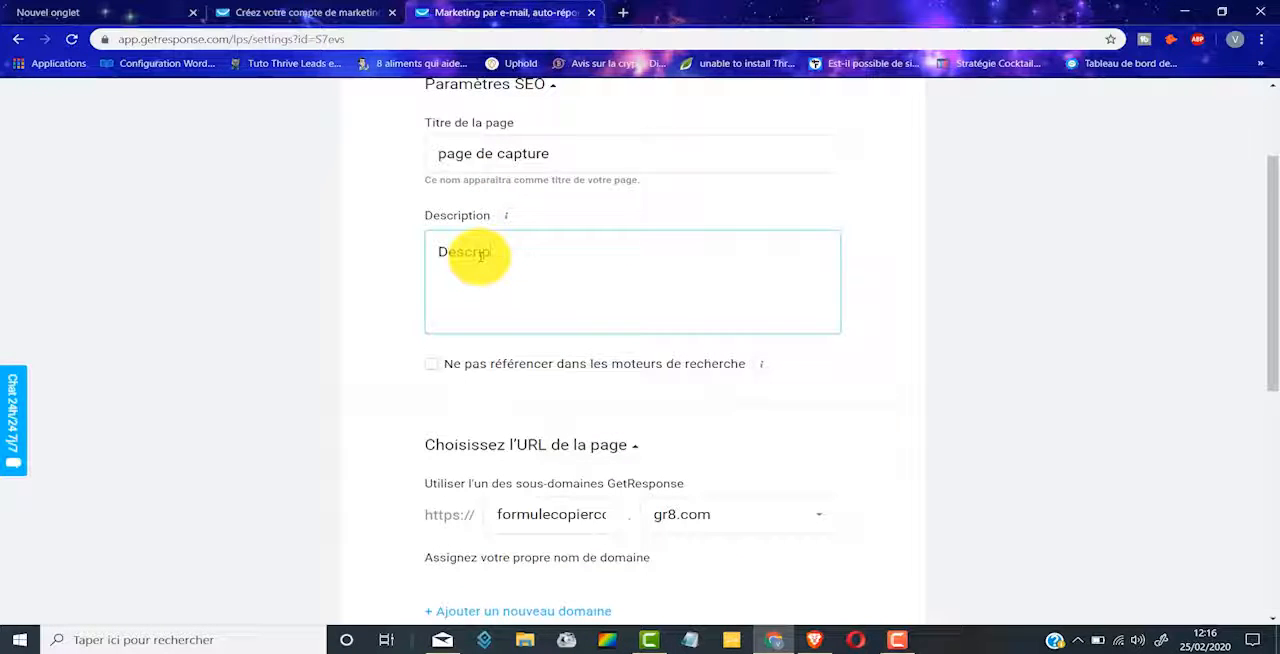
pyautogui.write('tion')
# Step: Set the thank-you page to "Page de remerciement par défaut" and publish the sign-up page
pyautogui.scroll(-2, 586, 171)
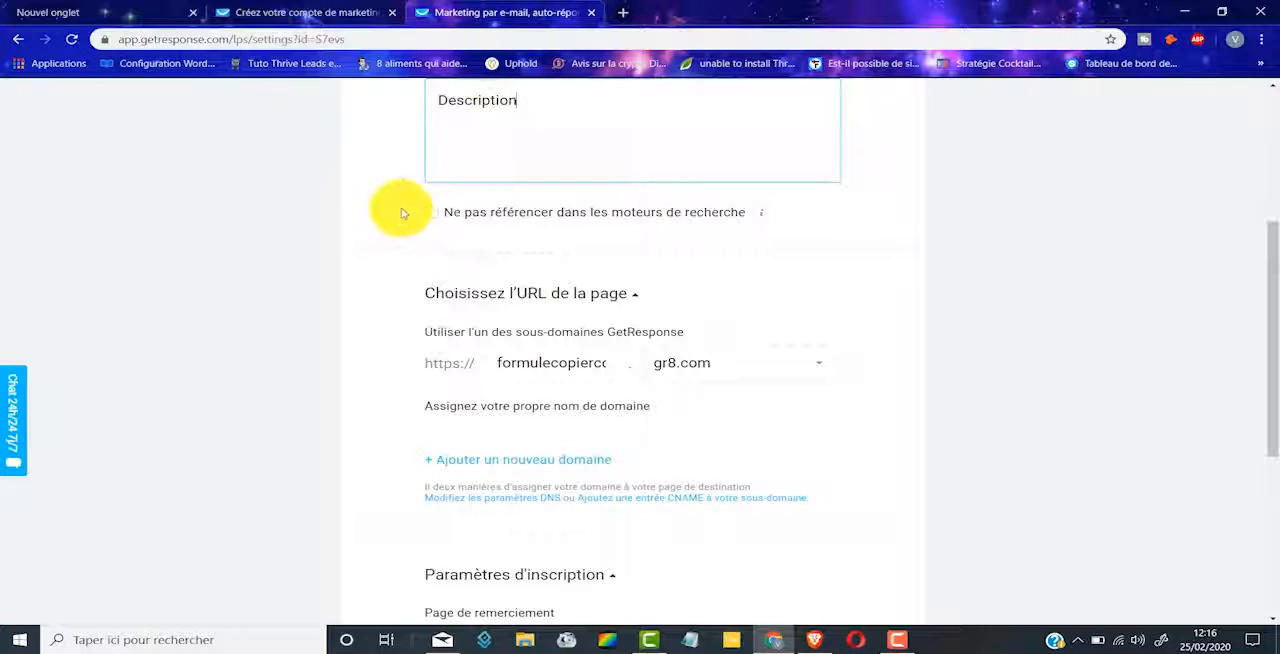
pyautogui.scroll(-1, 403, 213)
pyautogui.moveTo(505, 286); pyautogui.dragTo(641, 288)
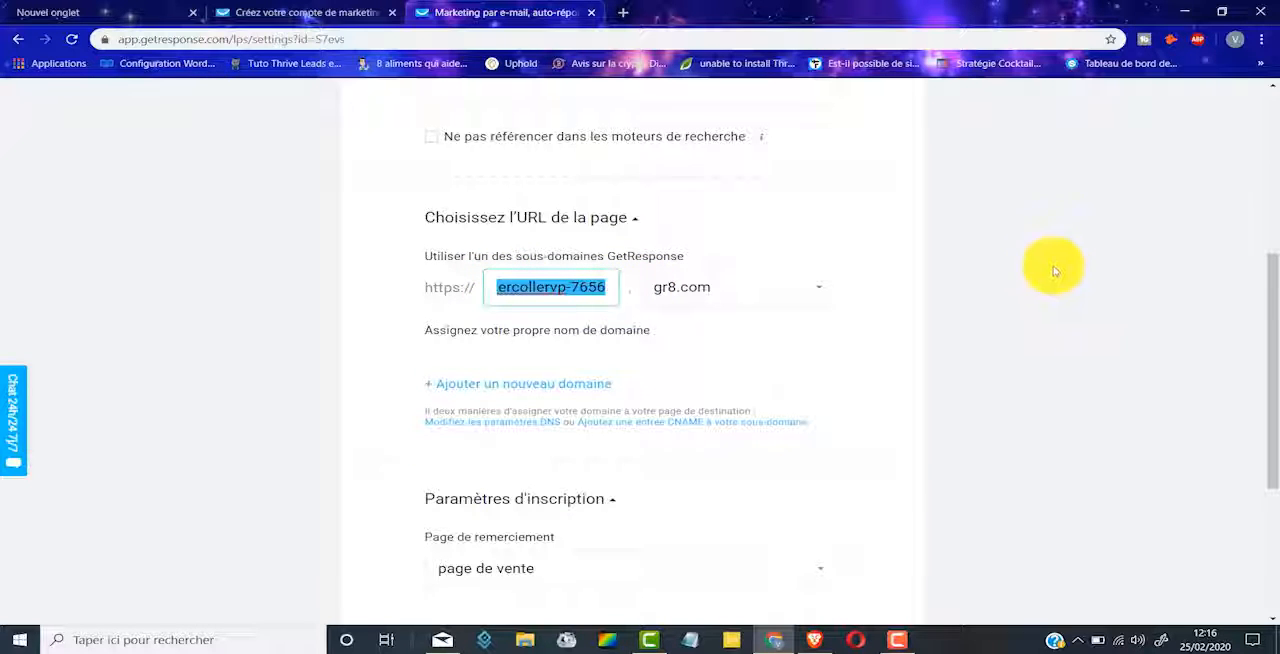
pyautogui.scroll(-2, 869, 251)
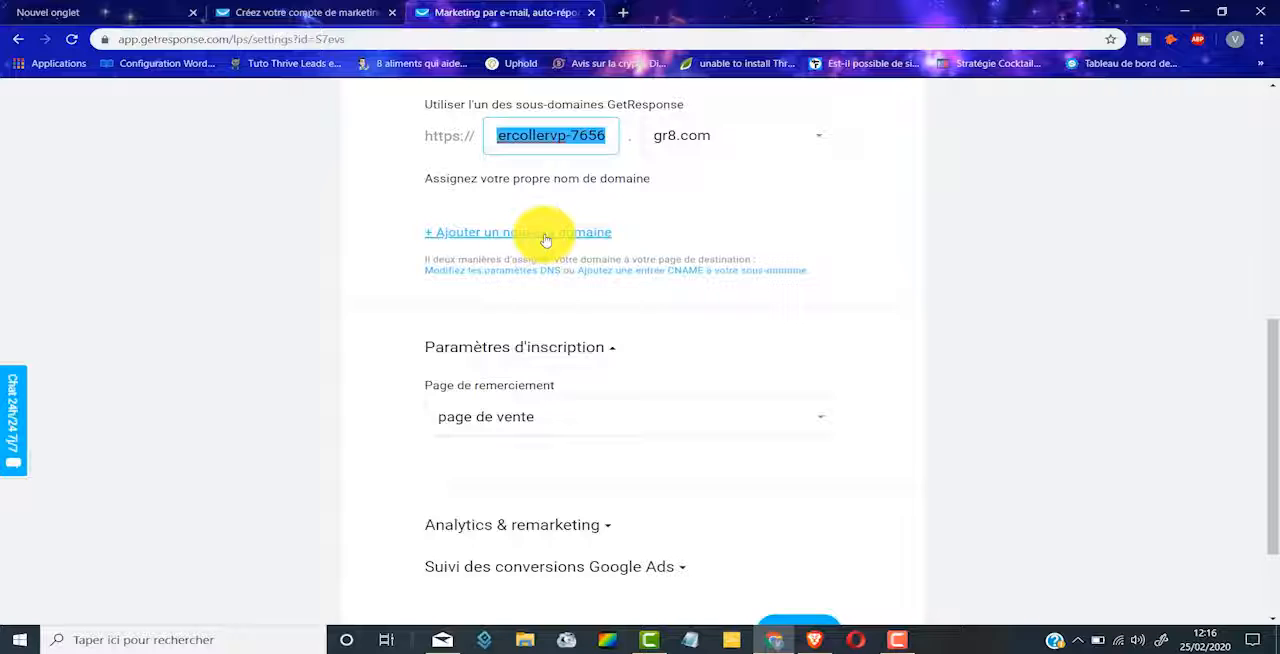
pyautogui.scroll(-2, 545, 240)
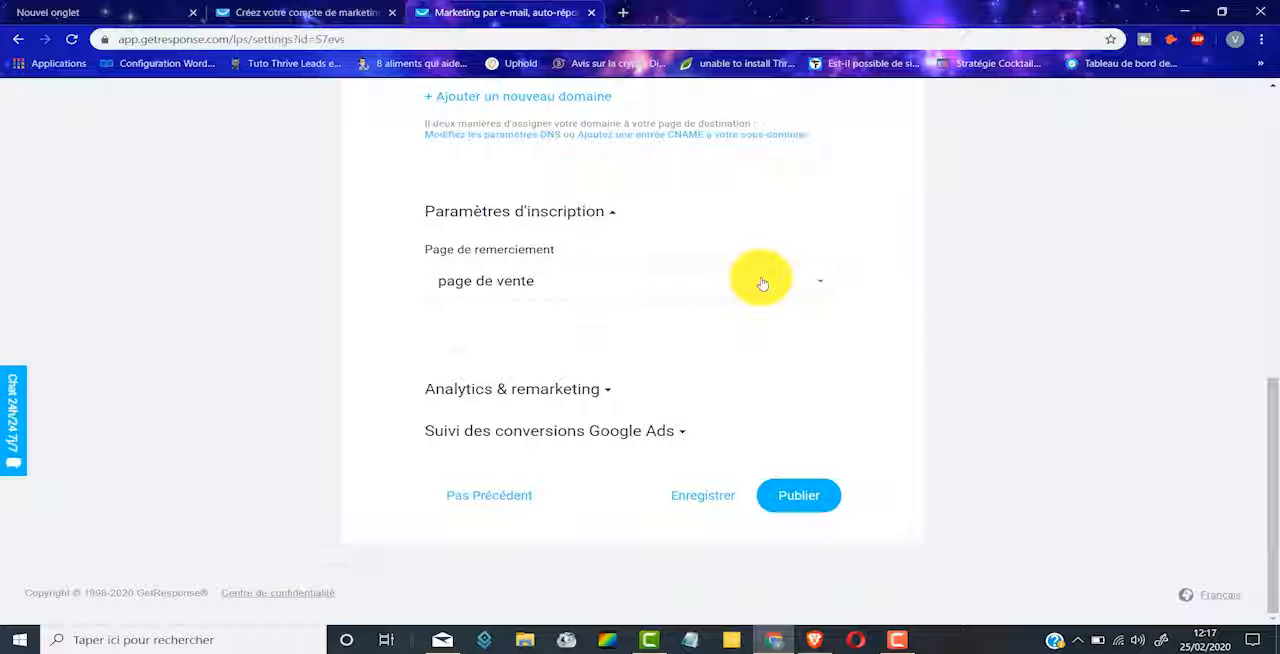
pyautogui.click(762, 282)
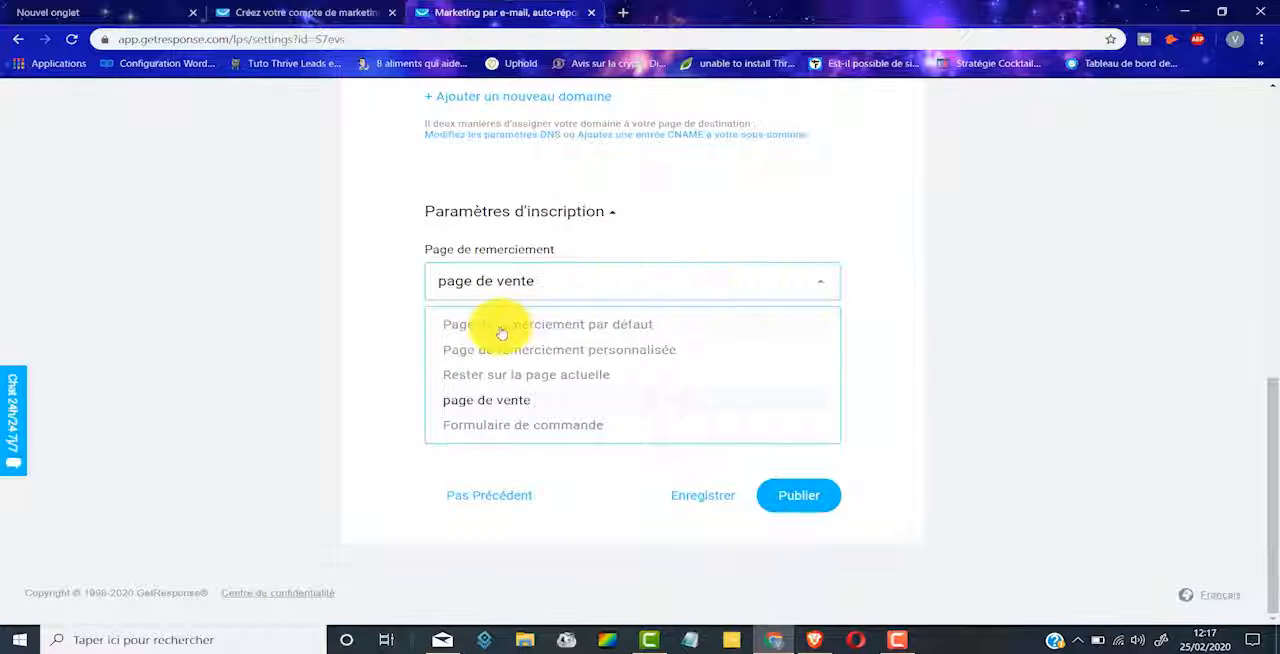
pyautogui.click(601, 330)
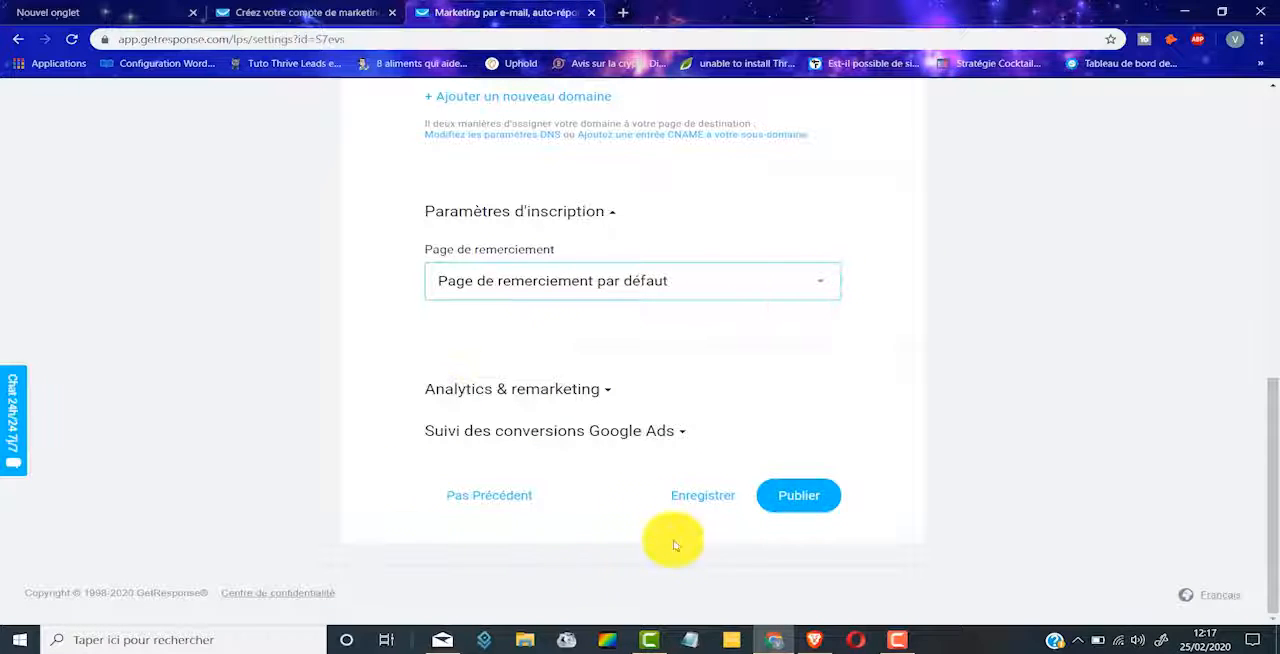
pyautogui.click(805, 495)
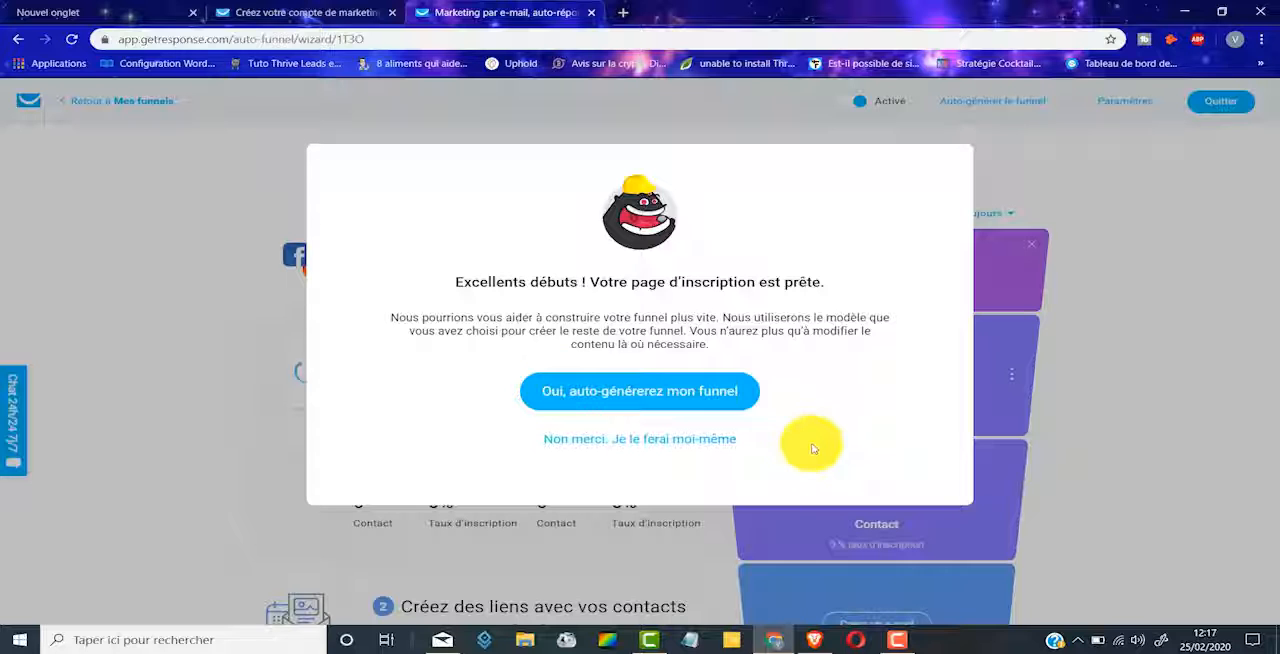
# Step: Auto-generate the rest of the funnel, open it and dismiss the advertising tools offer
pyautogui.click(643, 393)
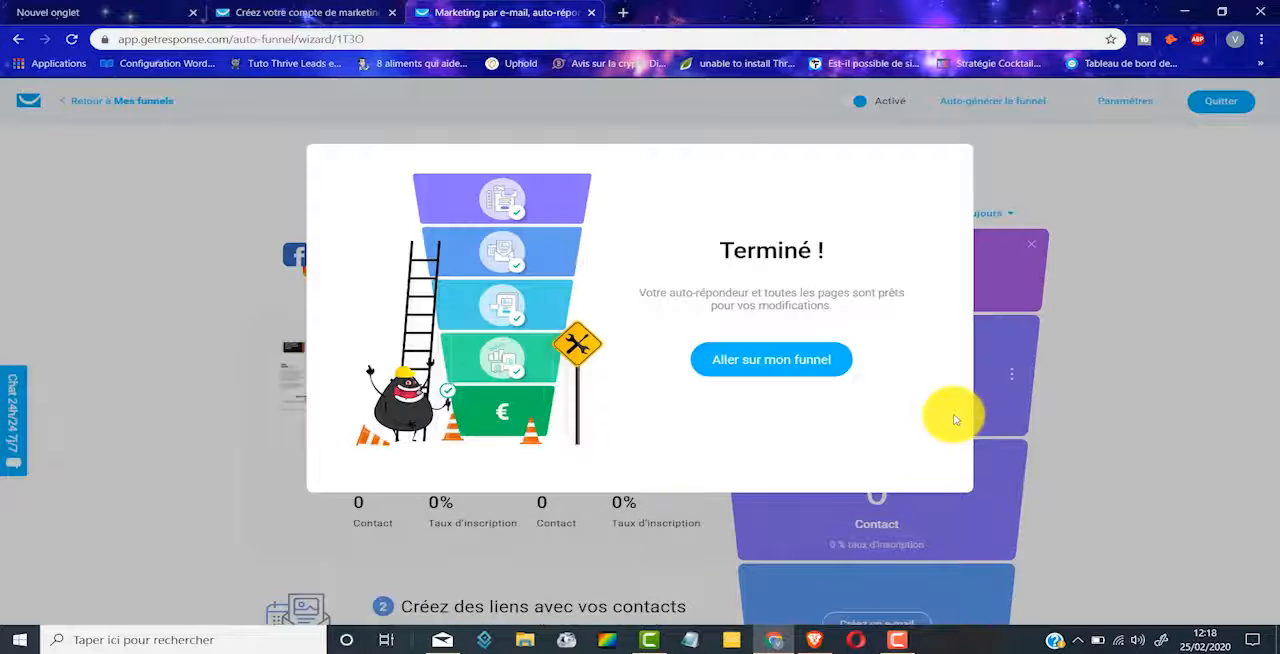
pyautogui.click(783, 362)
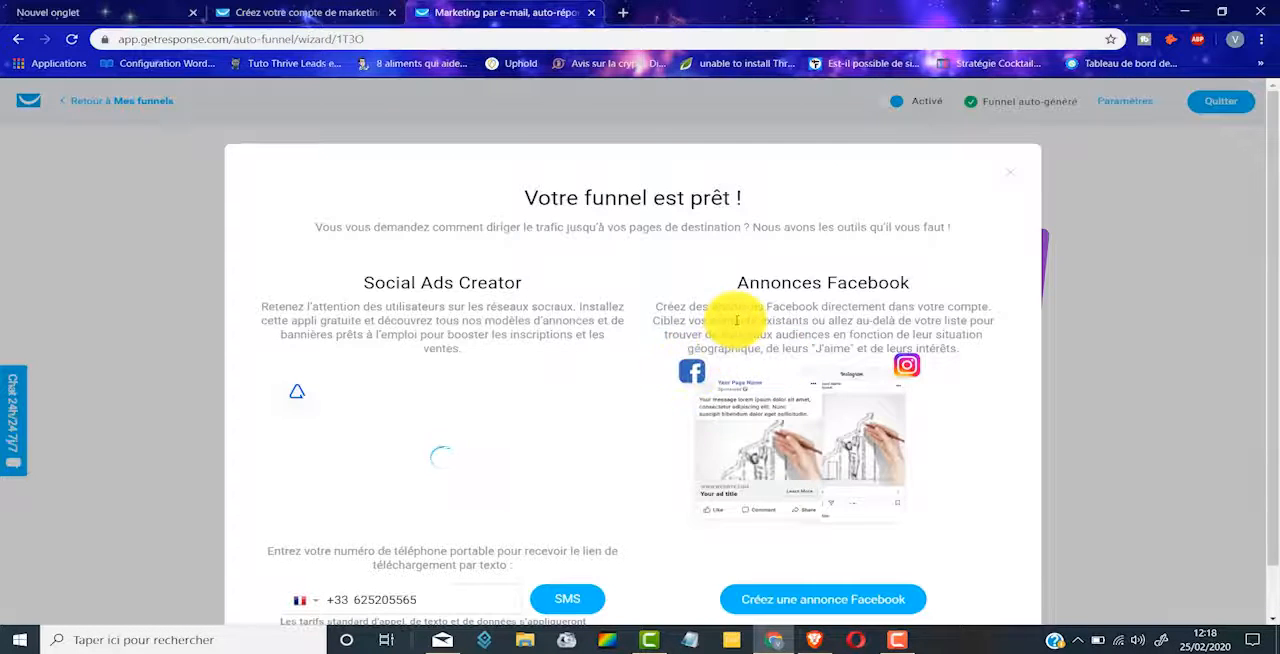
pyautogui.scroll(-1, 736, 320)
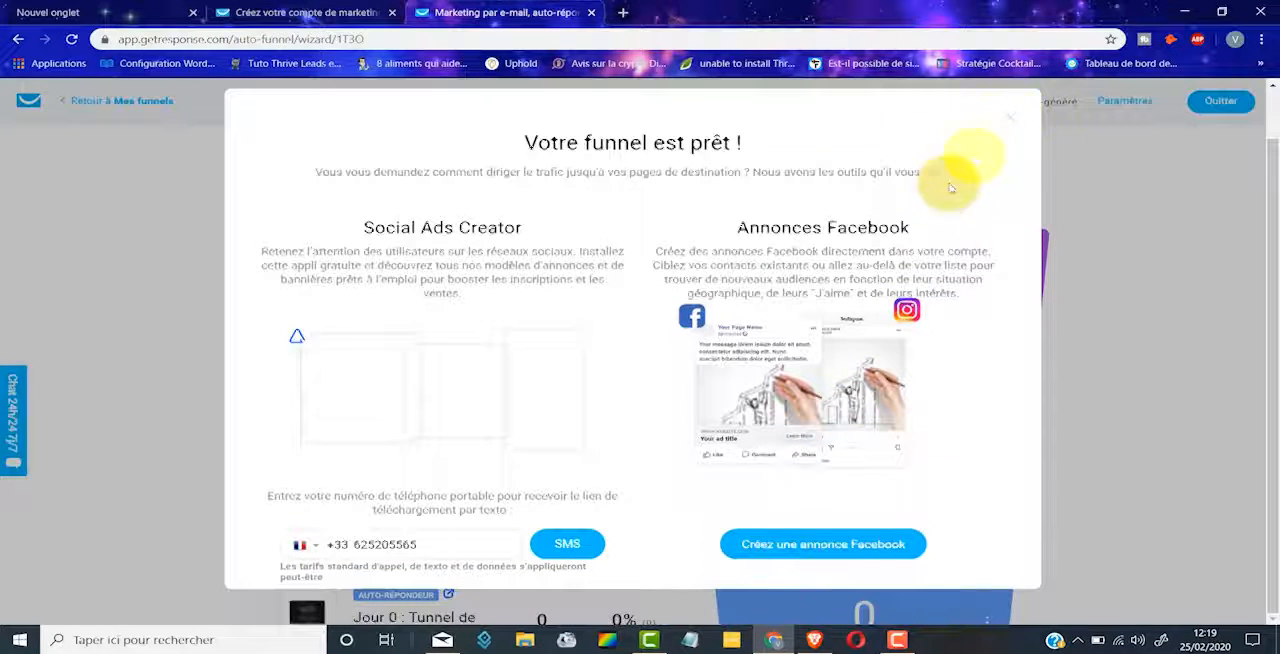
pyautogui.click(1012, 120)
# Step: Remove the Facebook ads stage from the top of the funnel
pyautogui.scroll(-2, 1070, 285)
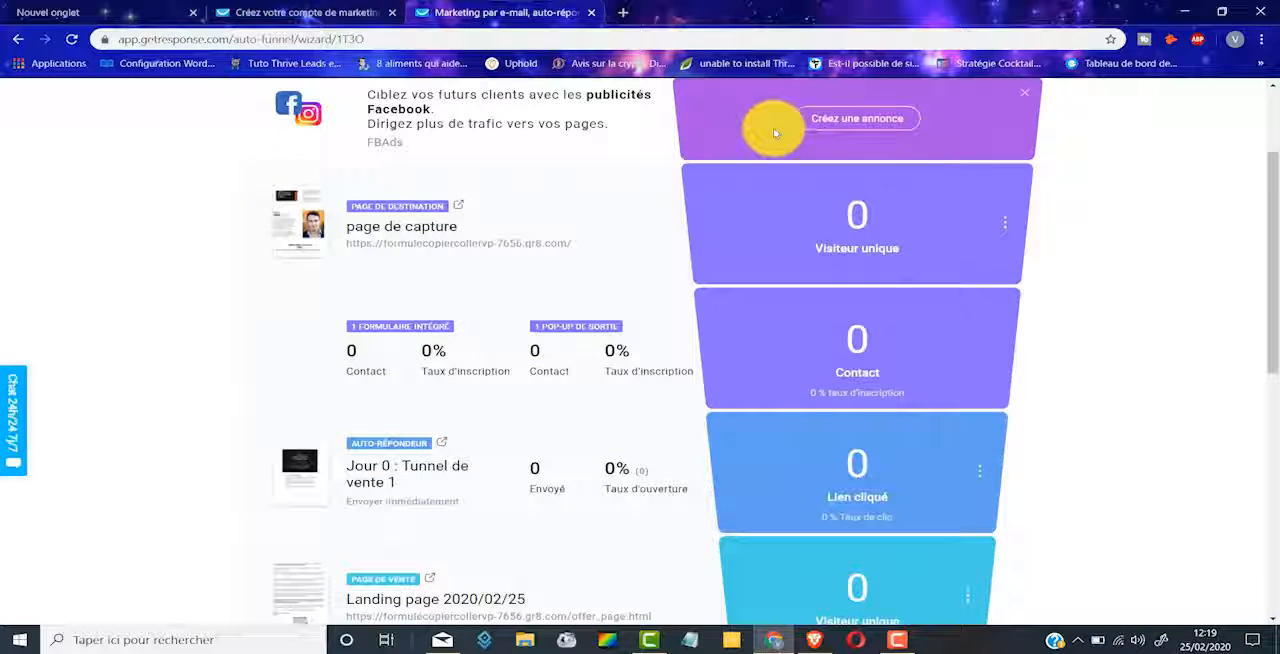
pyautogui.scroll(1, 1060, 140)
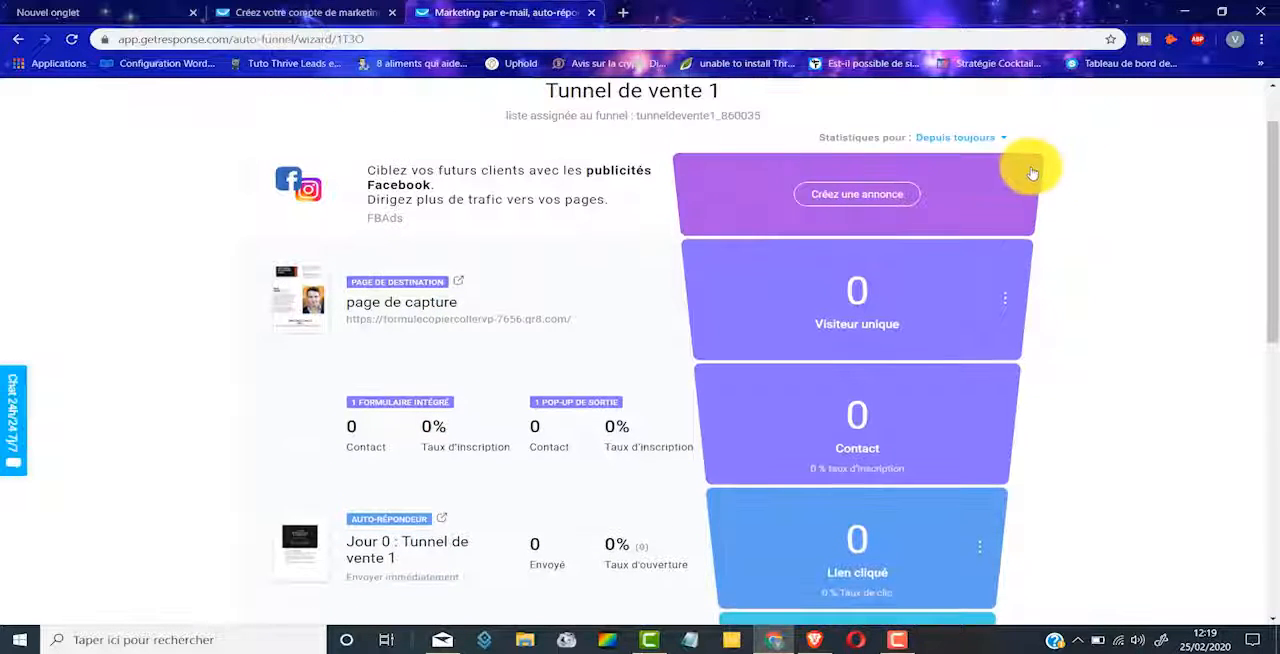
pyautogui.click(1027, 175)
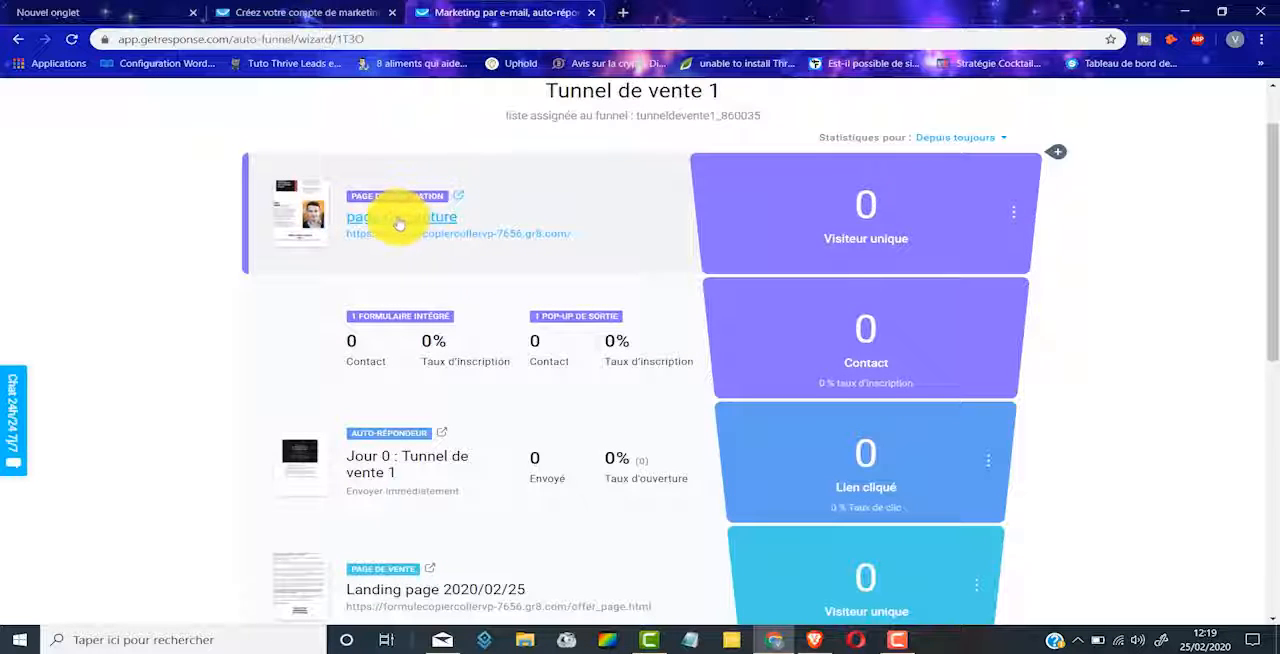
# Step: Examine the stages of the generated funnel, from the landing page and autoresponder to the sales page and order form
pyautogui.scroll(-3, 868, 206)
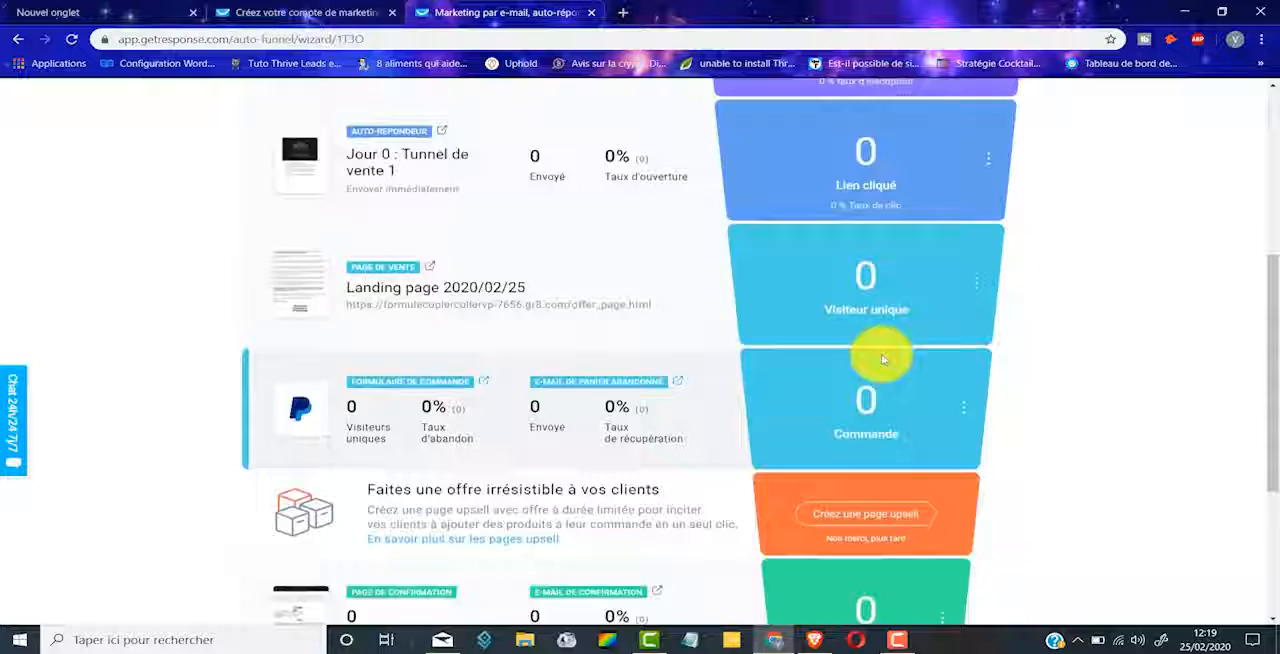
pyautogui.scroll(4, 883, 358)
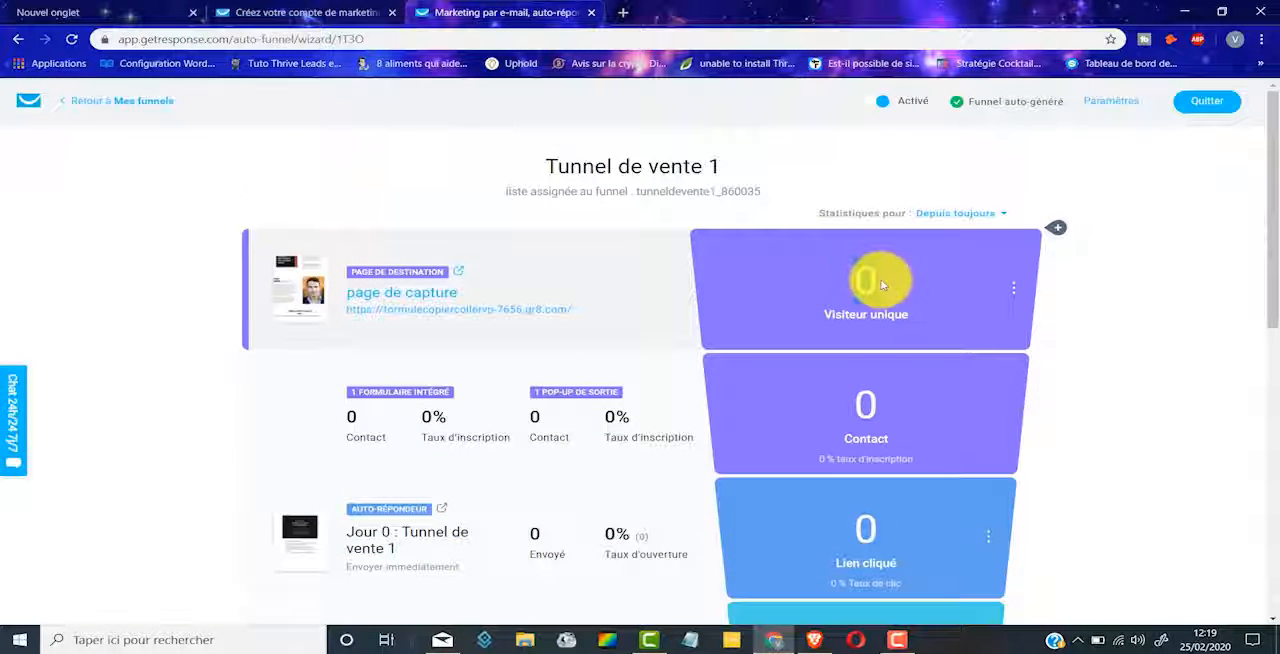
pyautogui.doubleClick(882, 285)
pyautogui.scroll(-2, 698, 313)
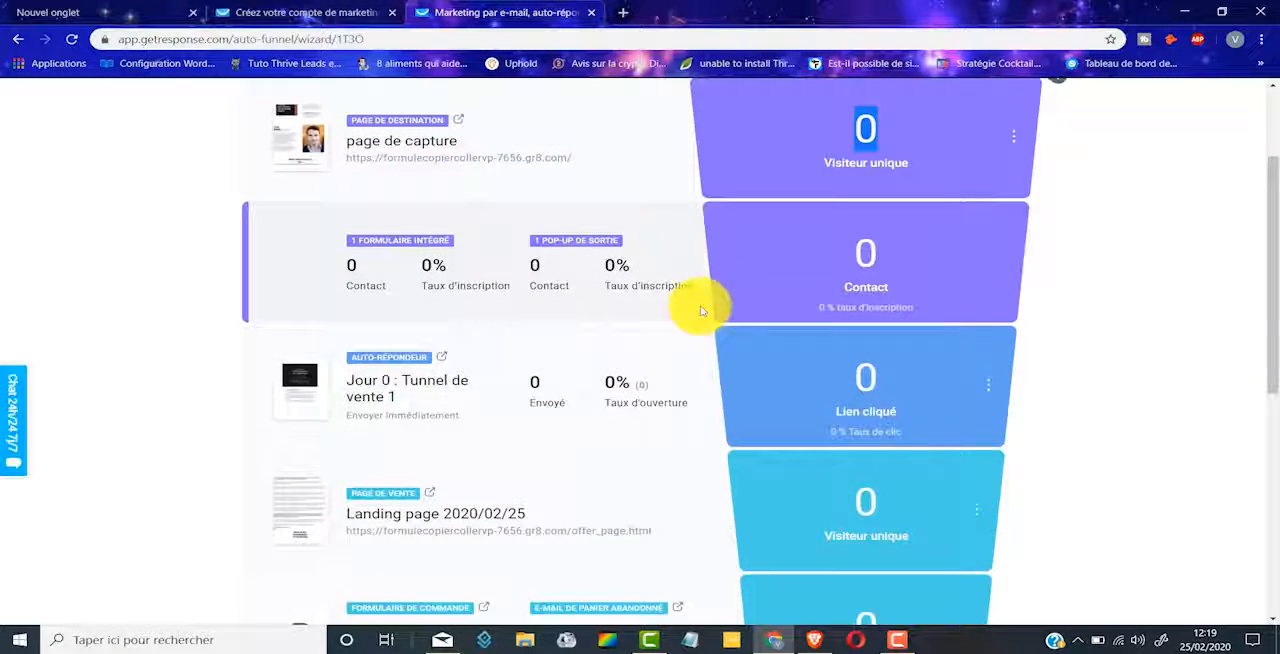
pyautogui.scroll(1, 698, 313)
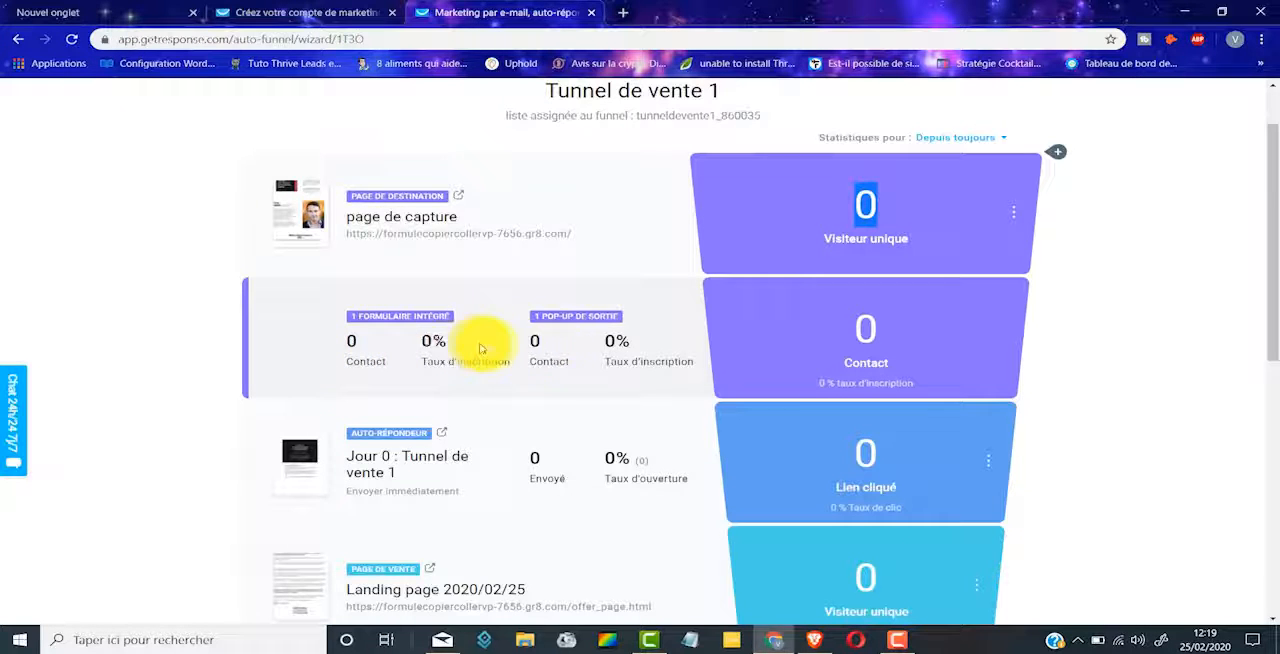
# Step: Open the day 0 autoresponder of the funnel and review its send day, sending time, active weekdays and message
pyautogui.scroll(-2, 563, 343)
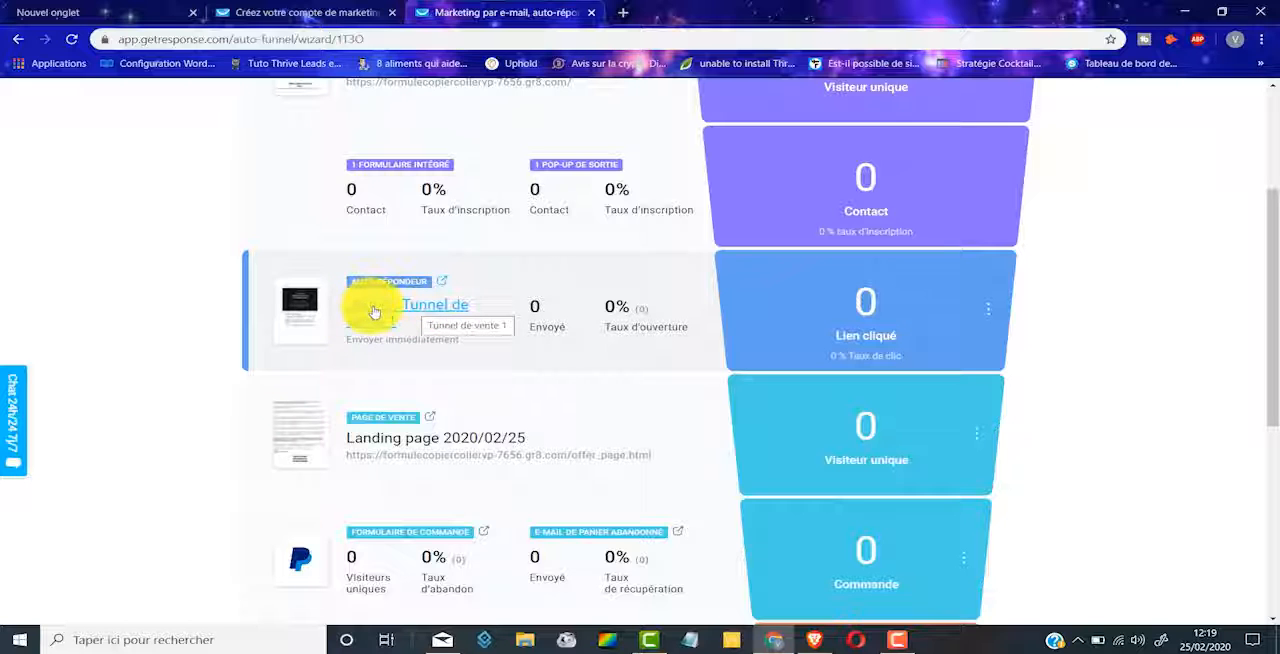
pyautogui.click(413, 312)
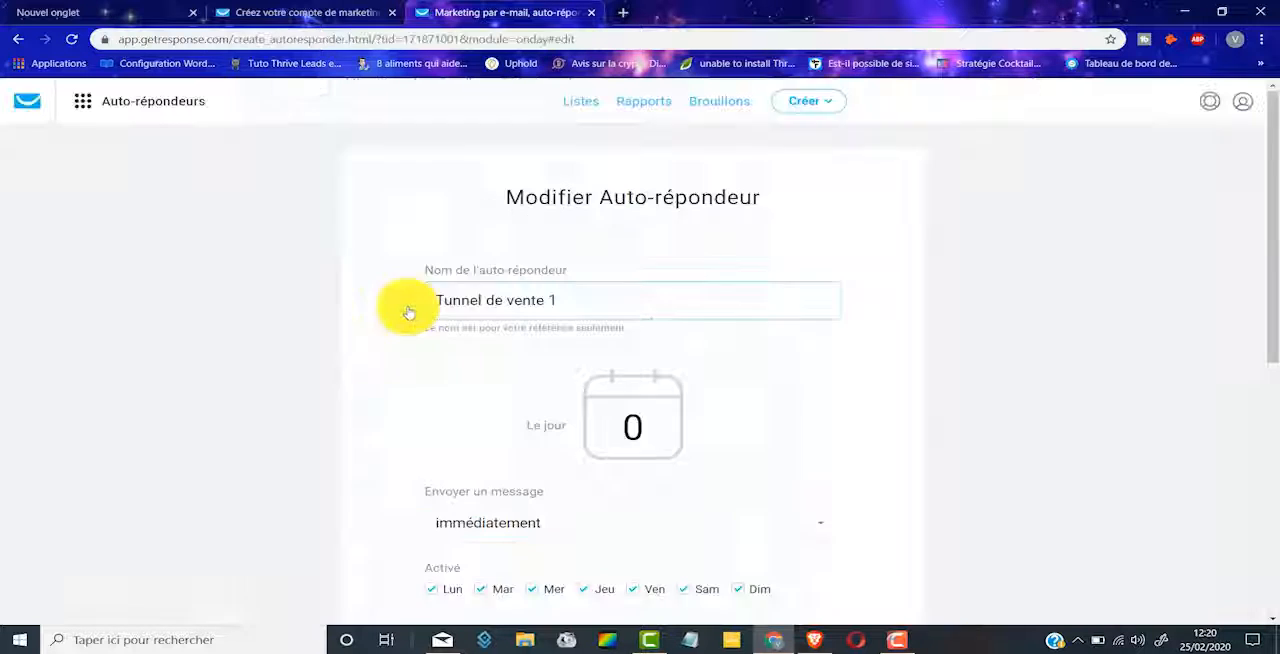
pyautogui.scroll(-2, 563, 366)
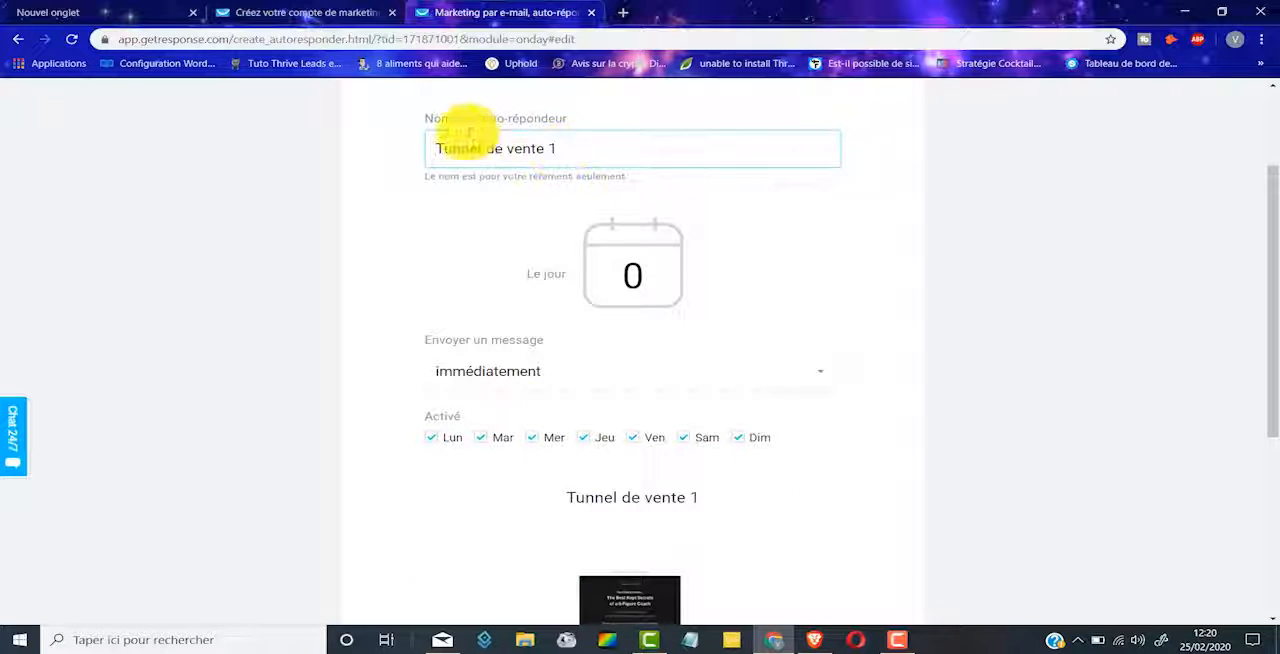
pyautogui.scroll(-2, 620, 198)
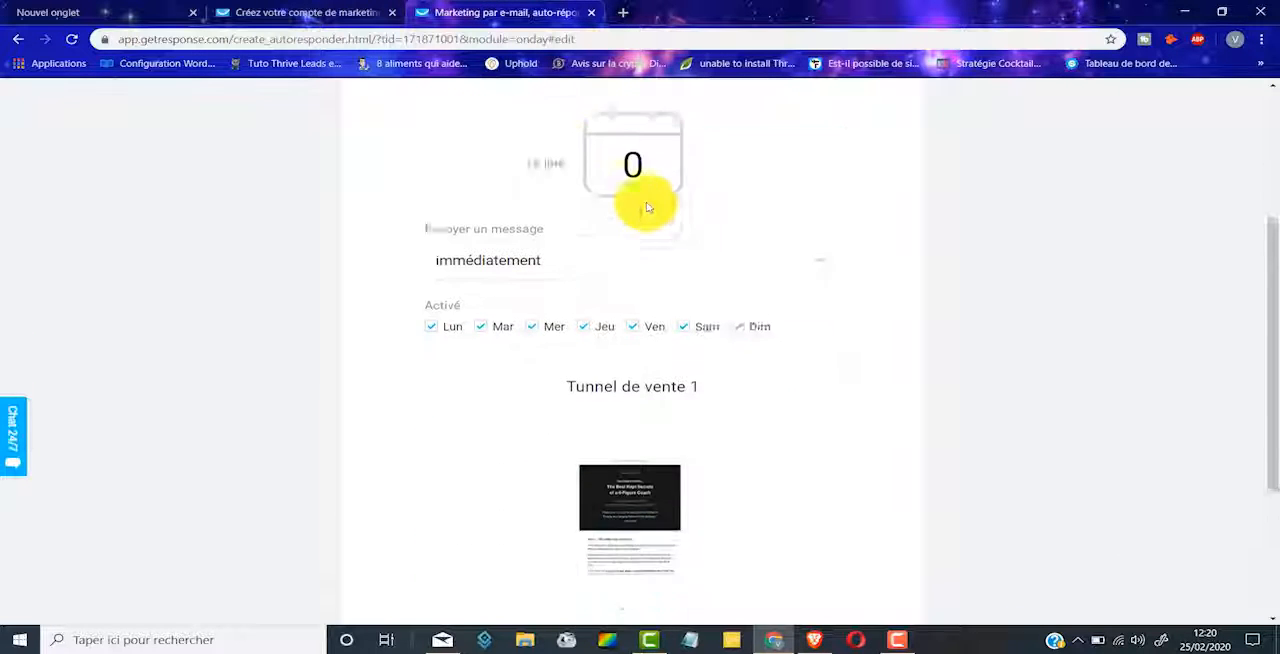
pyautogui.scroll(1, 655, 265)
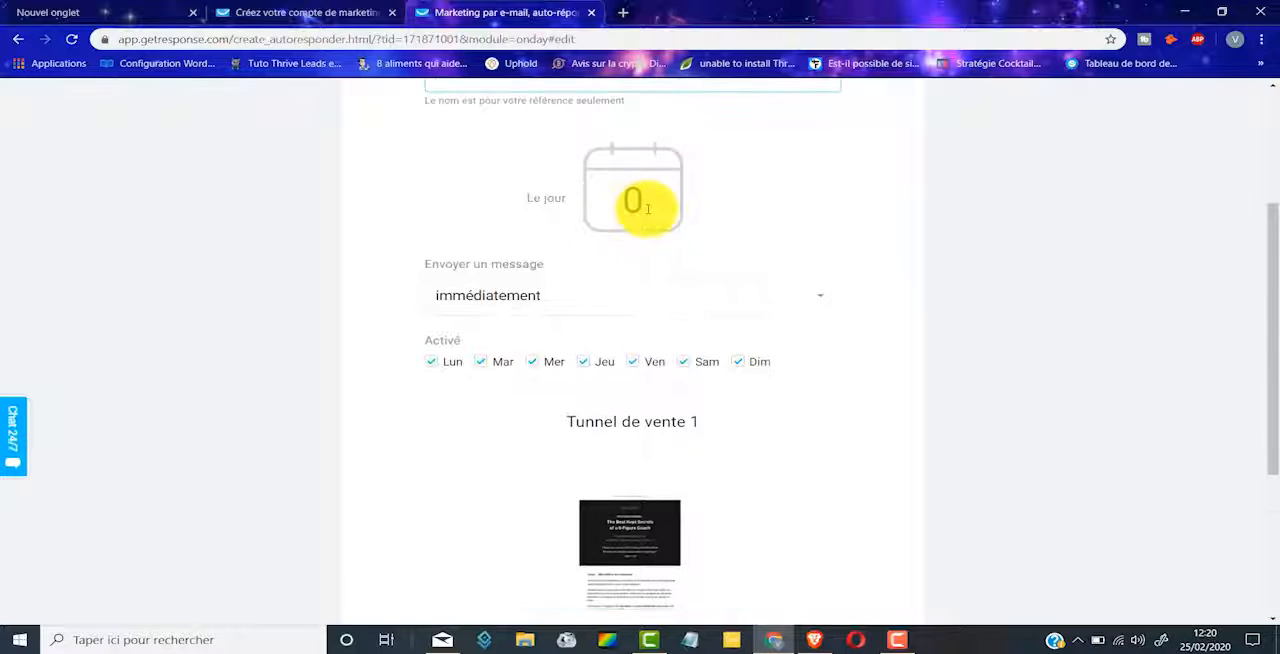
pyautogui.doubleClick(633, 200)
pyautogui.scroll(-2, 765, 210)
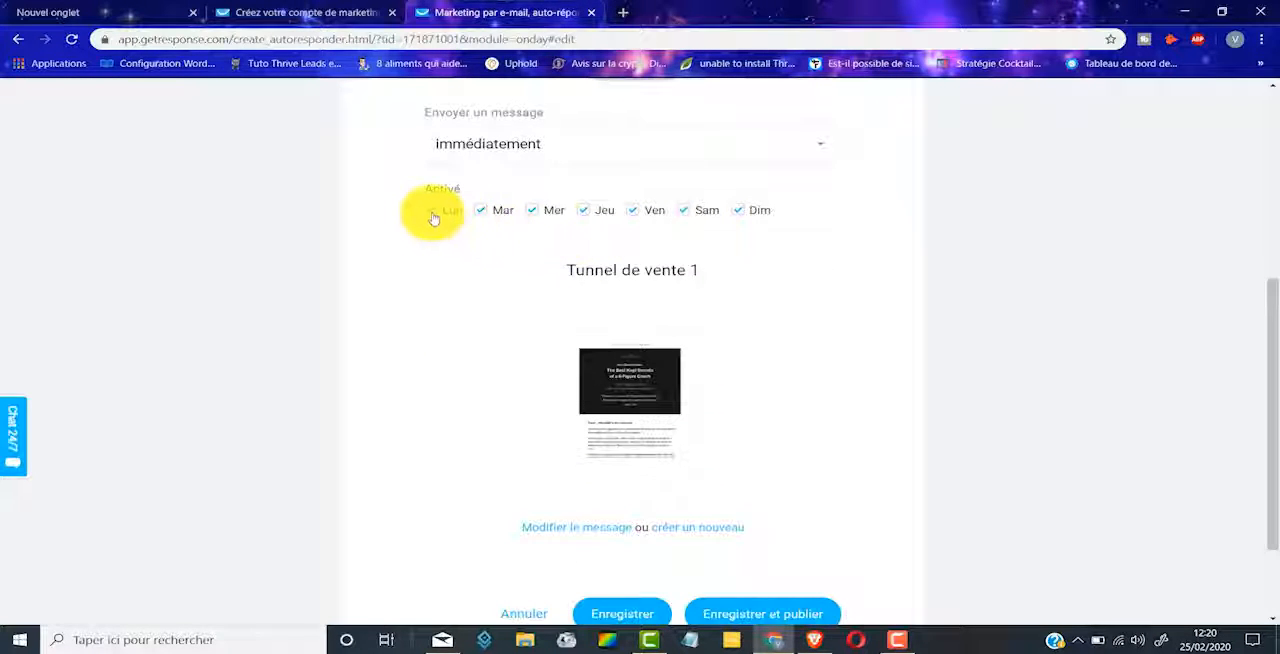
pyautogui.click(433, 216)
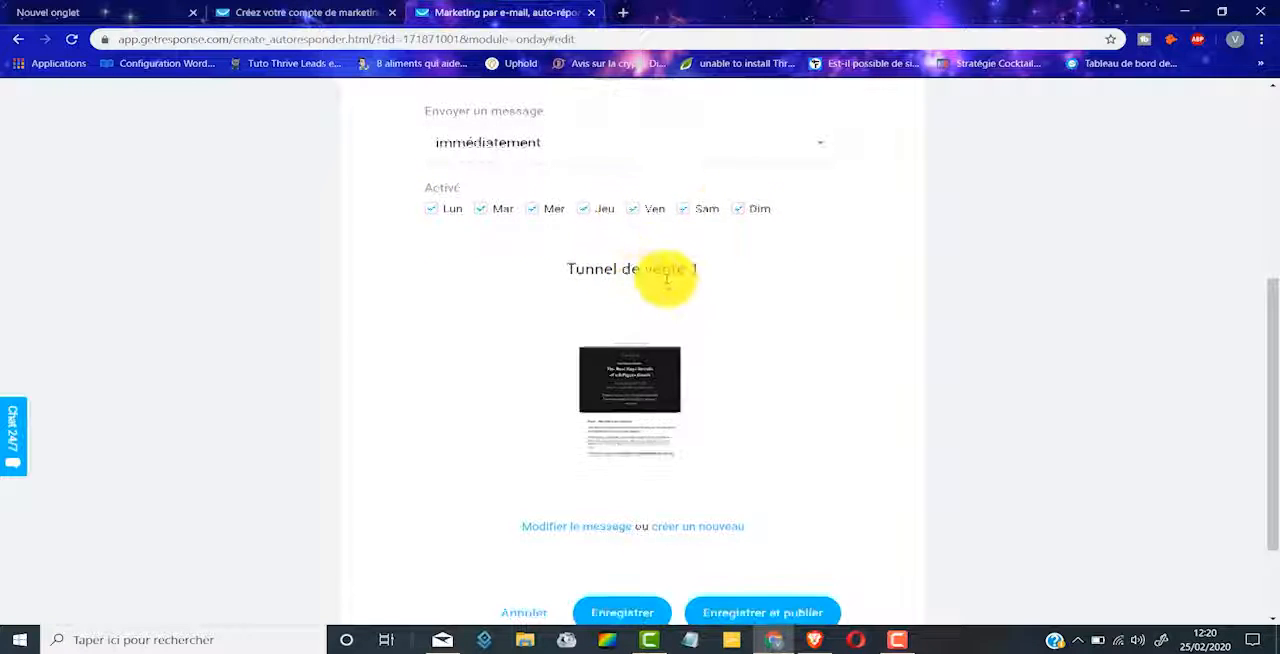
pyautogui.scroll(-2, 667, 280)
pyautogui.moveTo(688, 188)
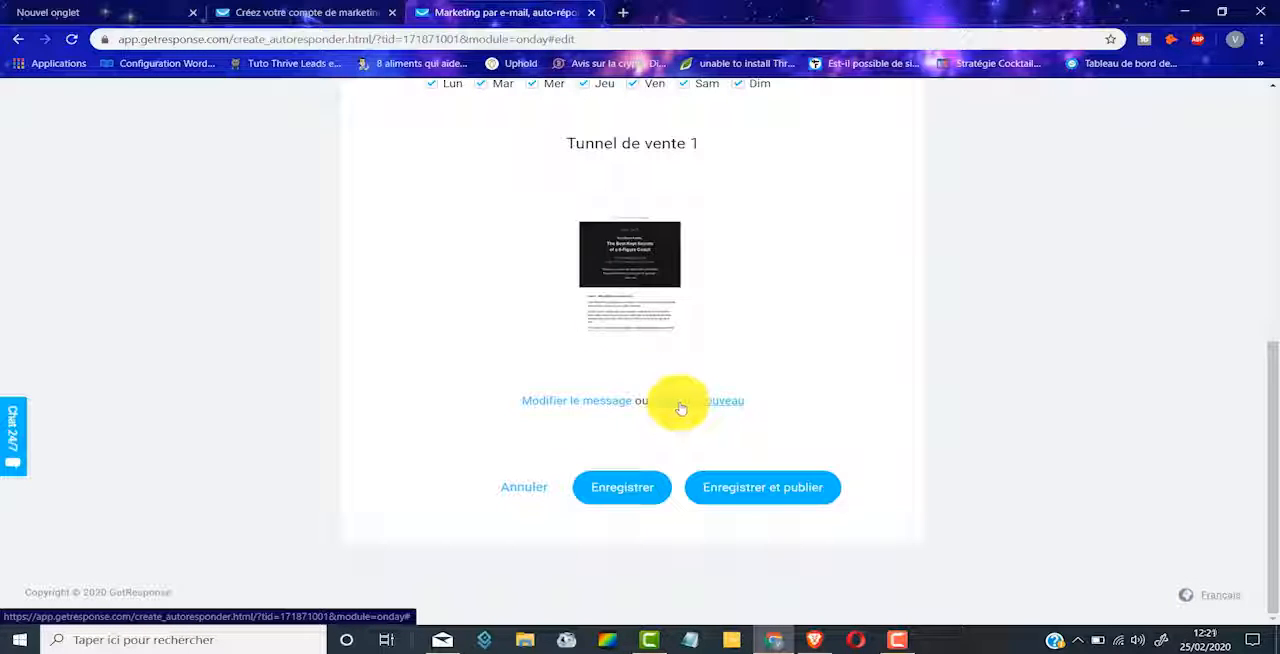
# Step: Edit the autoresponder message, set its subject to "Ton ebook offert" and continue to the message design
pyautogui.click(573, 401)
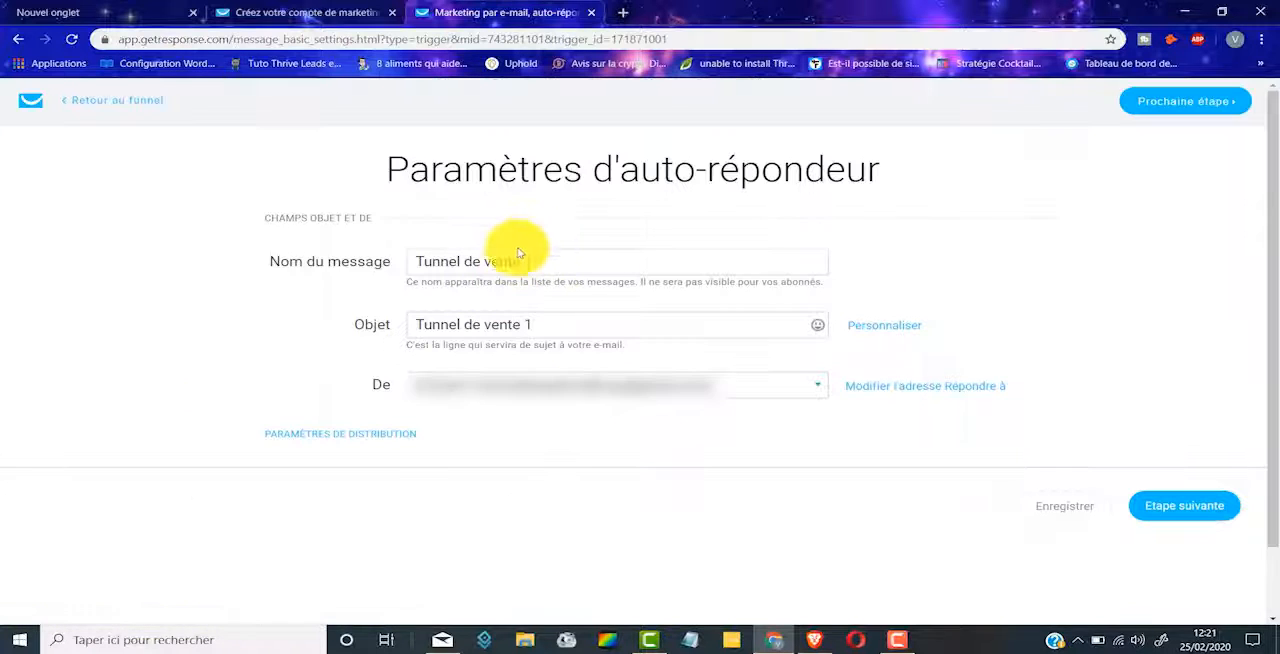
pyautogui.moveTo(556, 264); pyautogui.dragTo(270, 262)
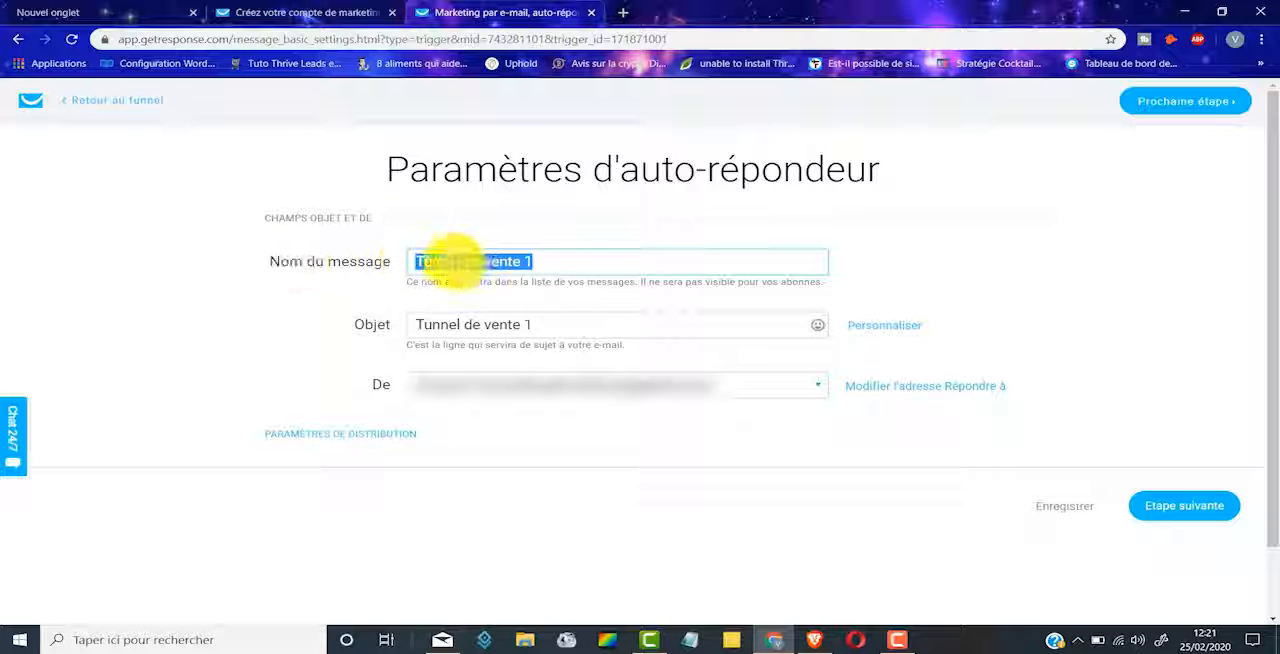
pyautogui.click(425, 262)
pyautogui.moveTo(418, 330); pyautogui.dragTo(766, 323)
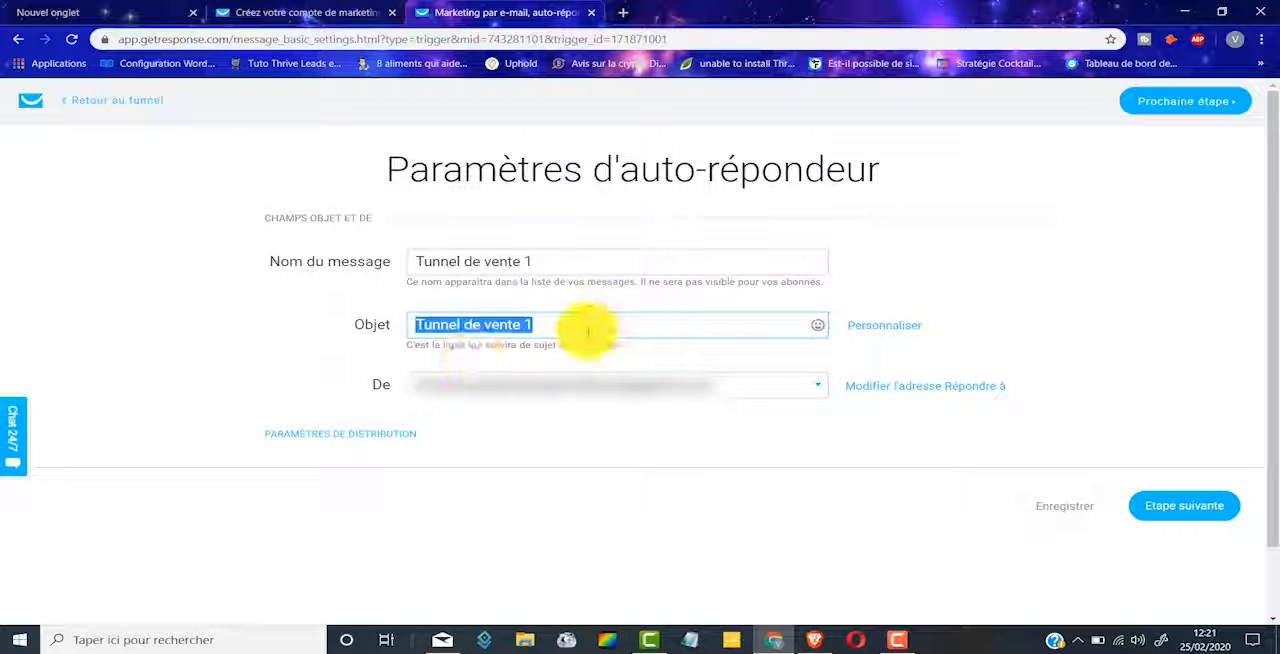
pyautogui.write('Ton e')
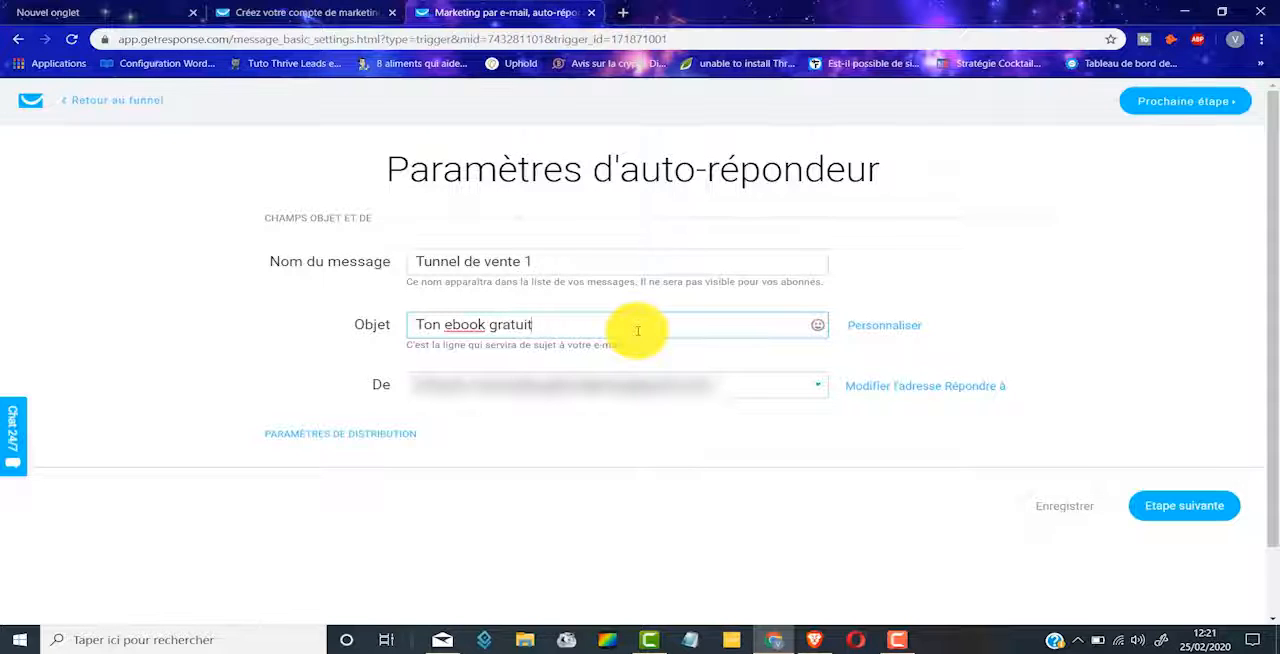
pyautogui.write('book offert')
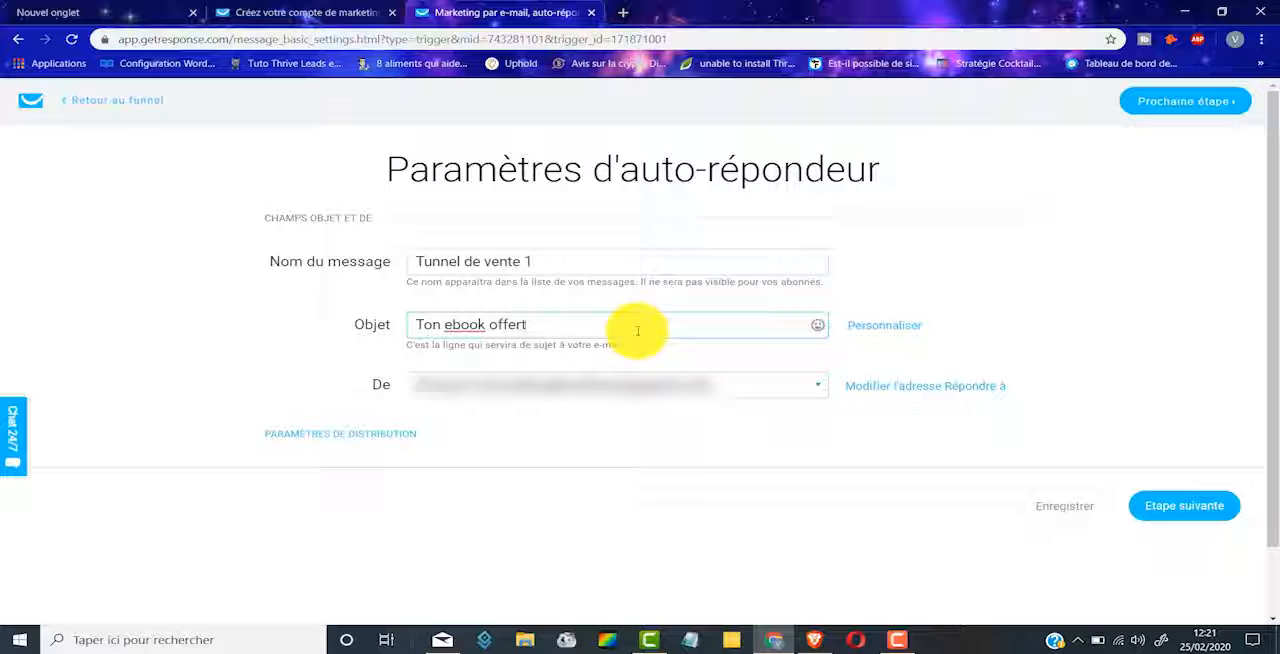
pyautogui.click(1210, 516)
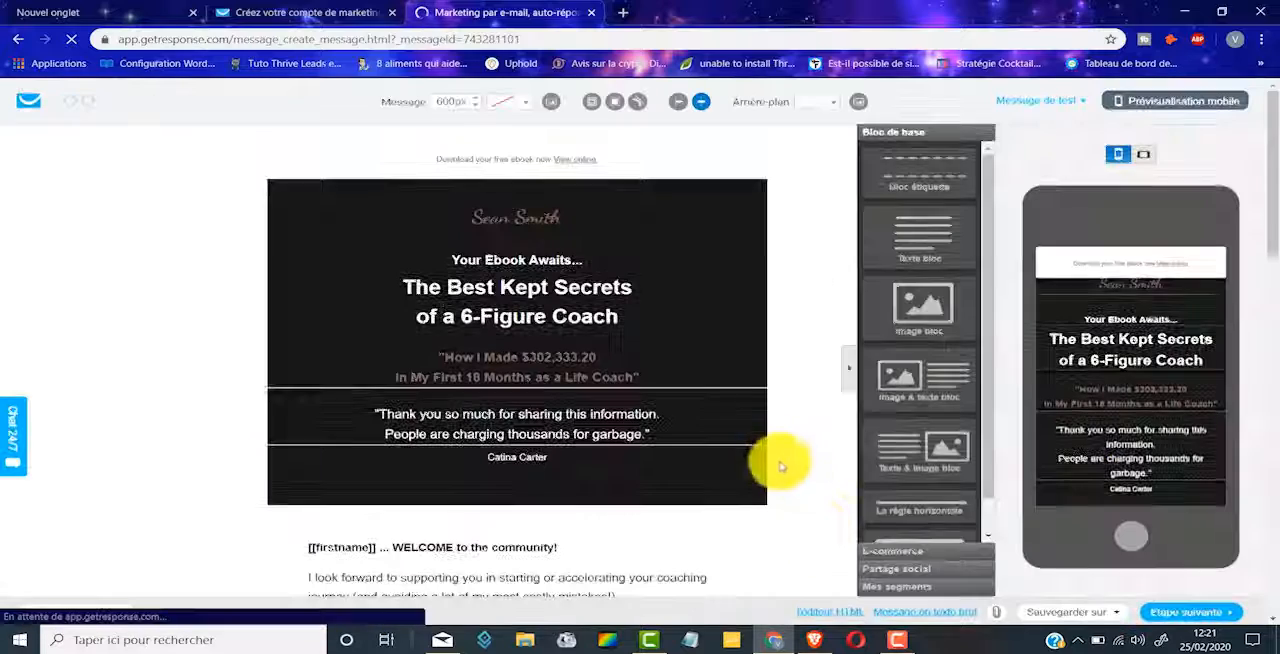
# Step: Examine the e-mail template's content, from the ebook headline block to the download link and closing text
pyautogui.scroll(-2, 500, 255)
pyautogui.scroll(-10, 508, 258)
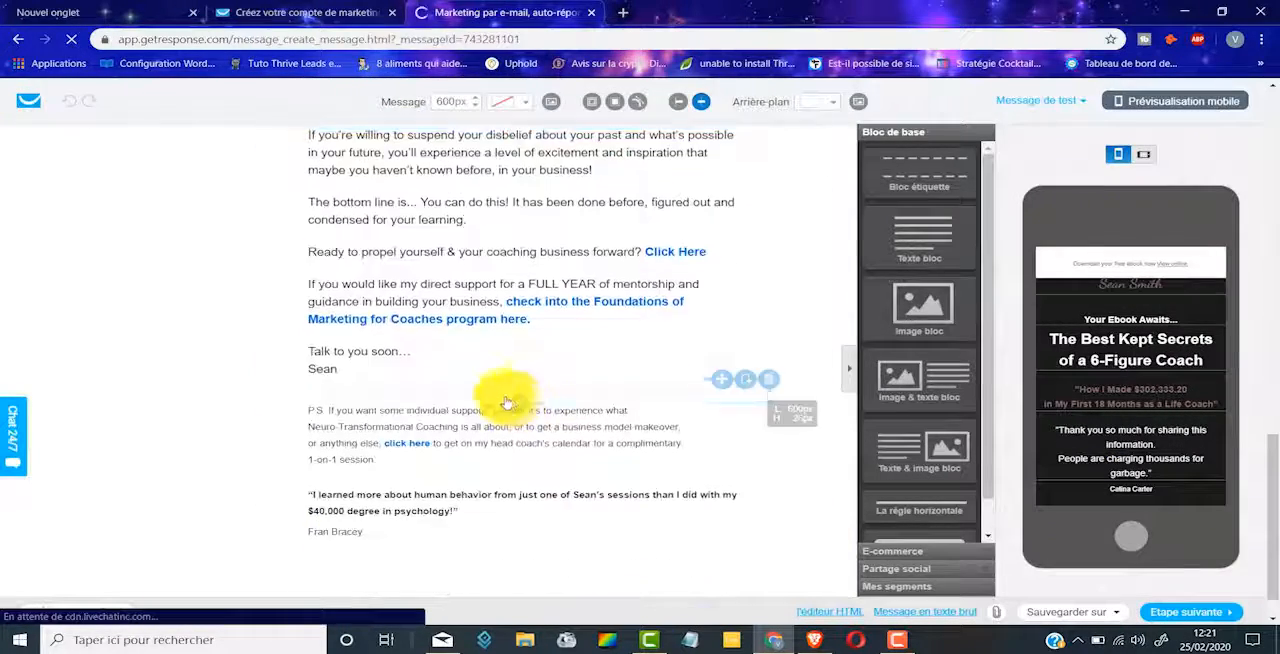
pyautogui.scroll(8, 517, 404)
pyautogui.scroll(4, 490, 380)
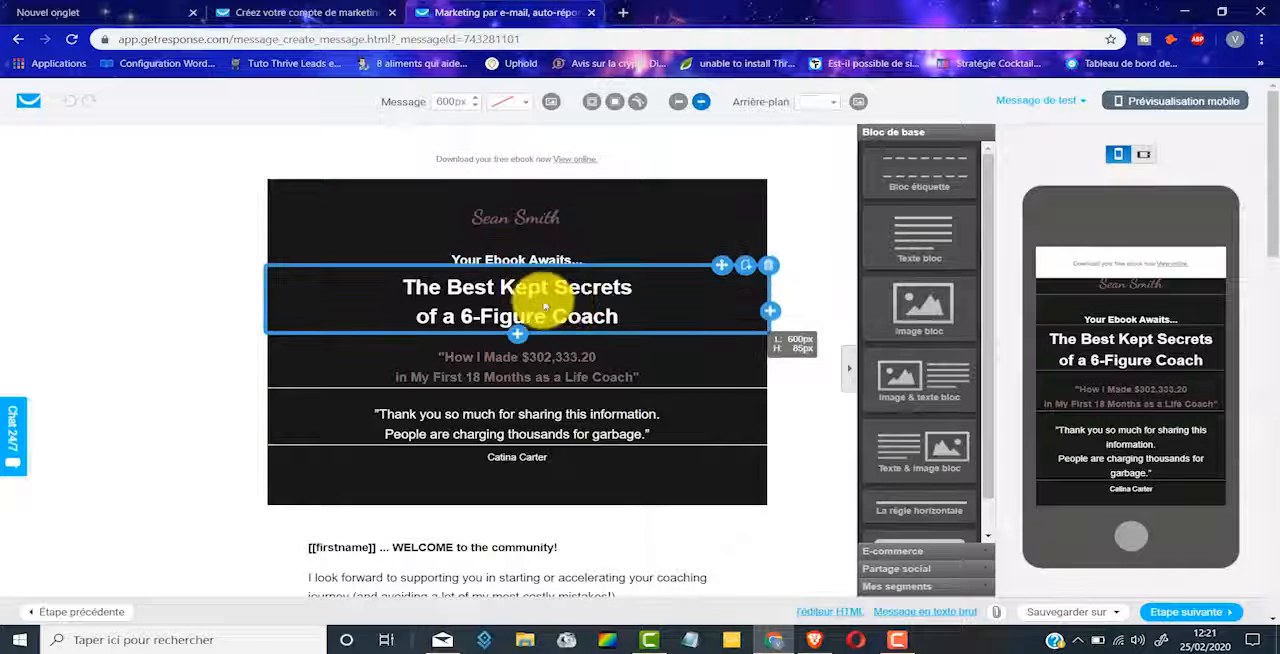
pyautogui.tripleClick(543, 306)
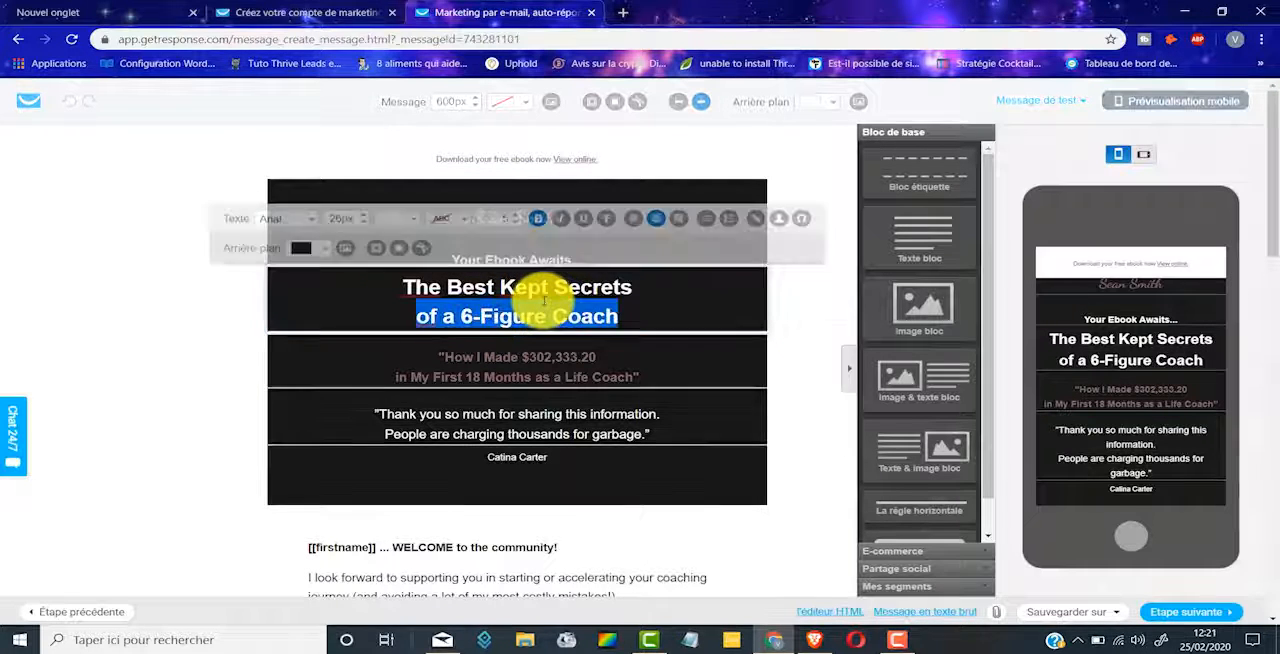
pyautogui.click(175, 330)
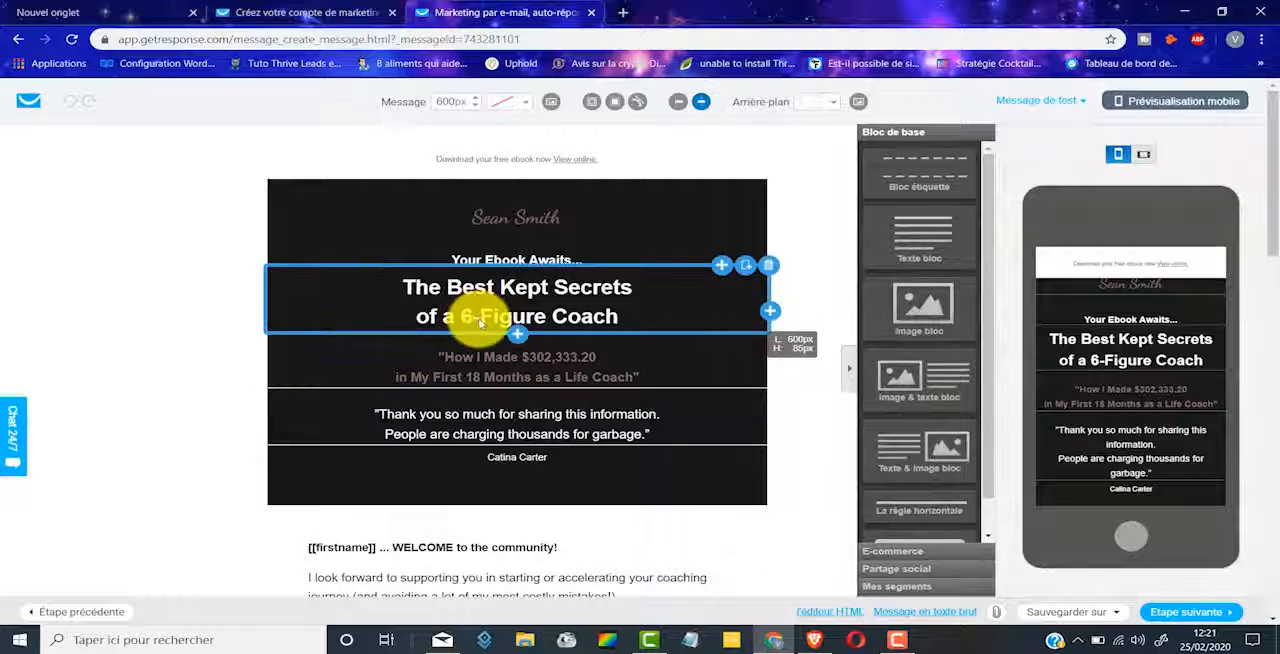
pyautogui.scroll(-3, 630, 420)
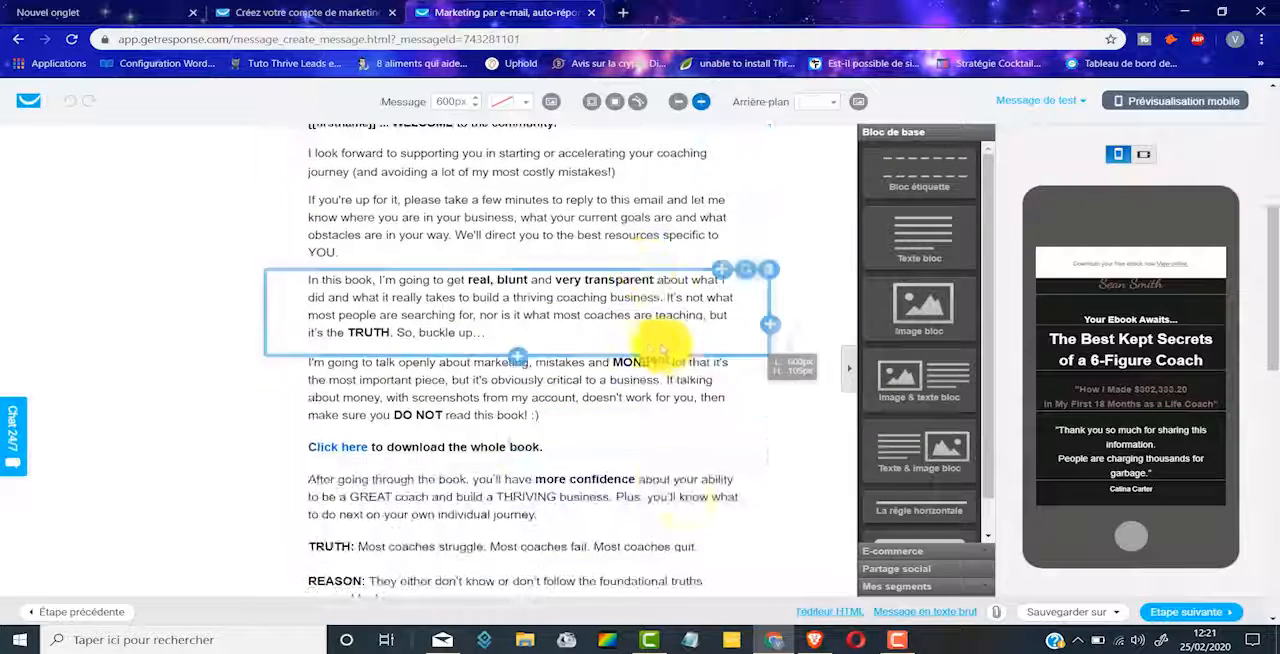
# Step: Finish the message design and save and publish the autoresponder
pyautogui.click(1203, 613)
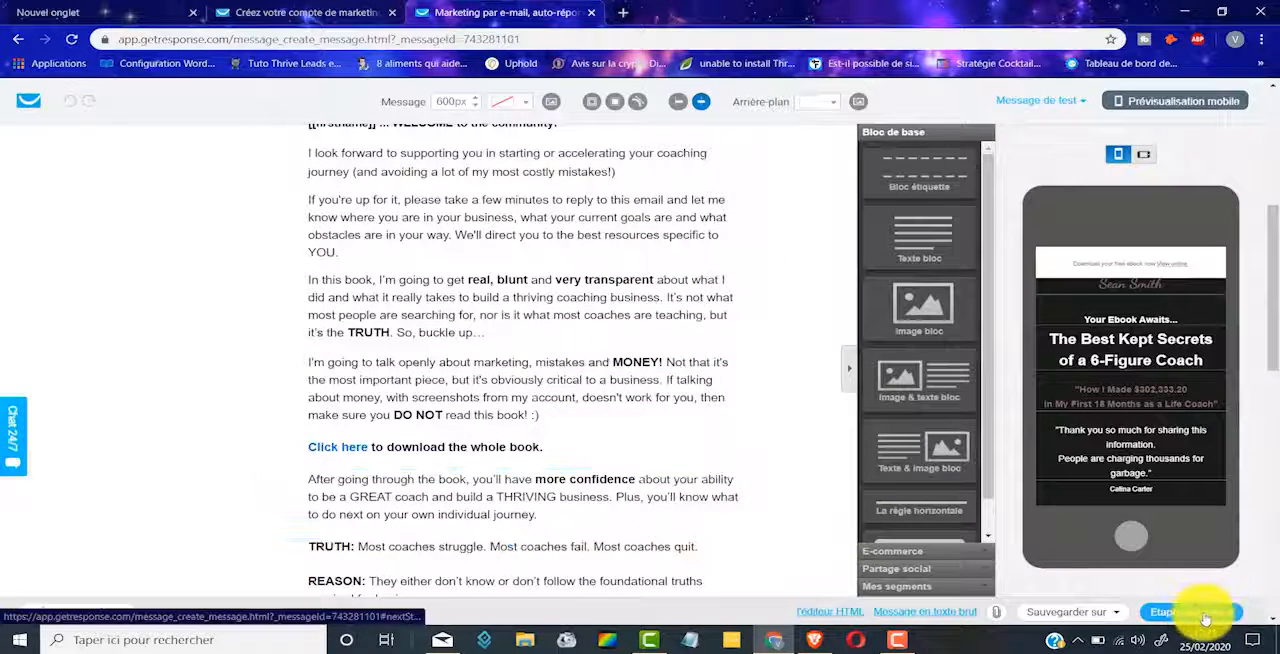
pyautogui.scroll(-4, 785, 309)
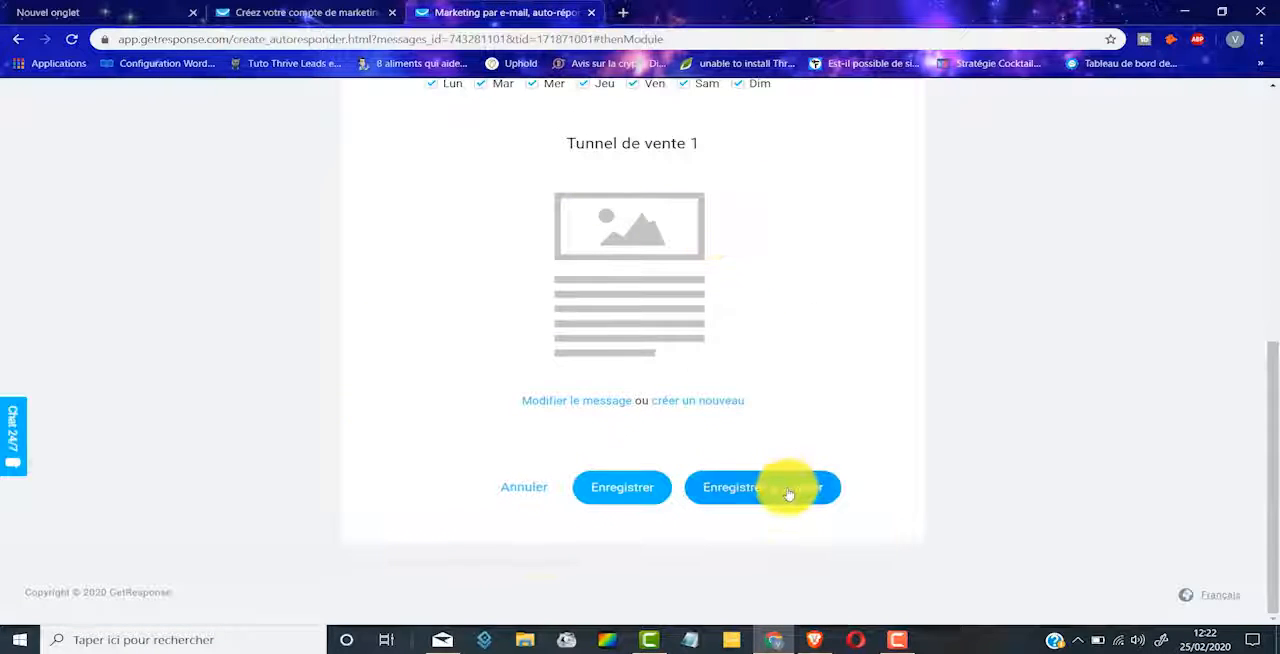
pyautogui.click(781, 492)
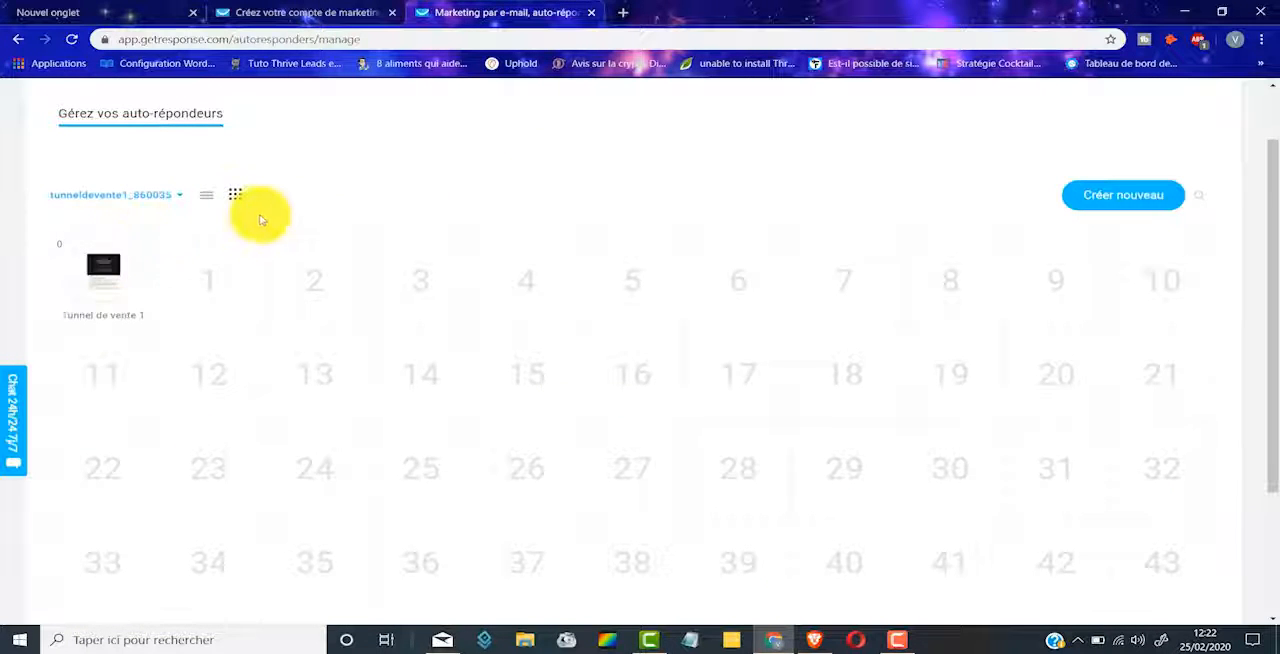
# Step: Look over the autoresponder day calendar and return to the "Tunnel de vente 1" funnel in Autofunnel
pyautogui.scroll(-1, 262, 221)
pyautogui.moveTo(116, 204)
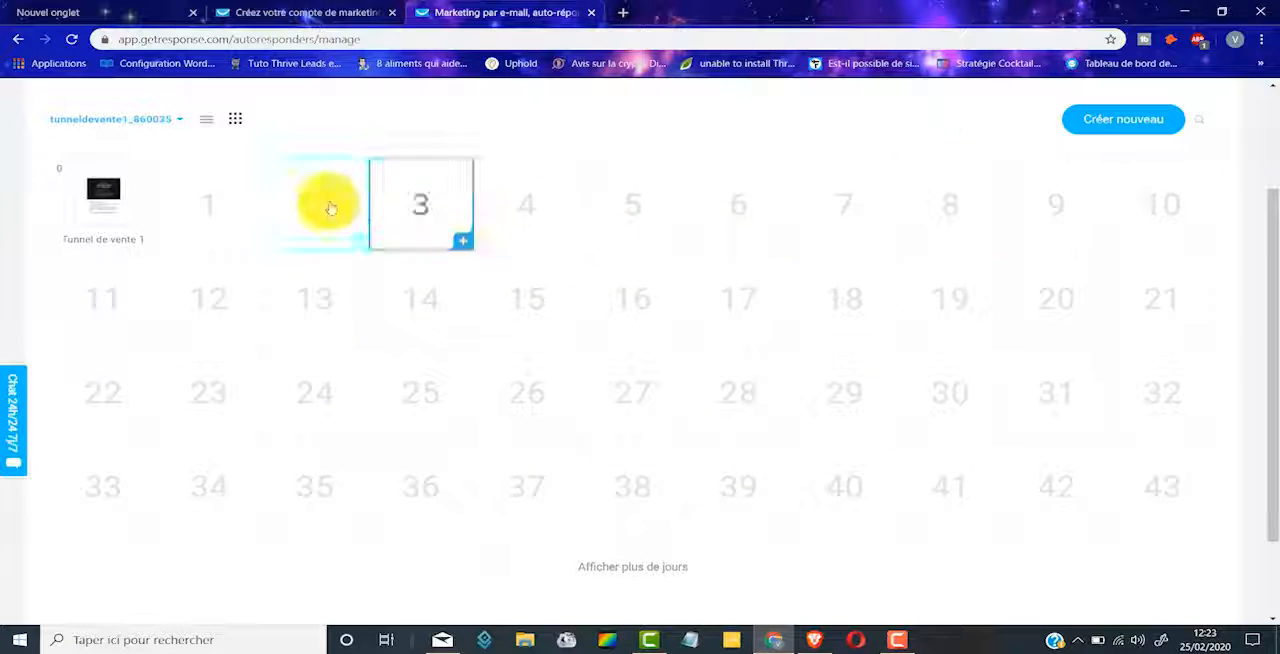
pyautogui.scroll(2, 266, 354)
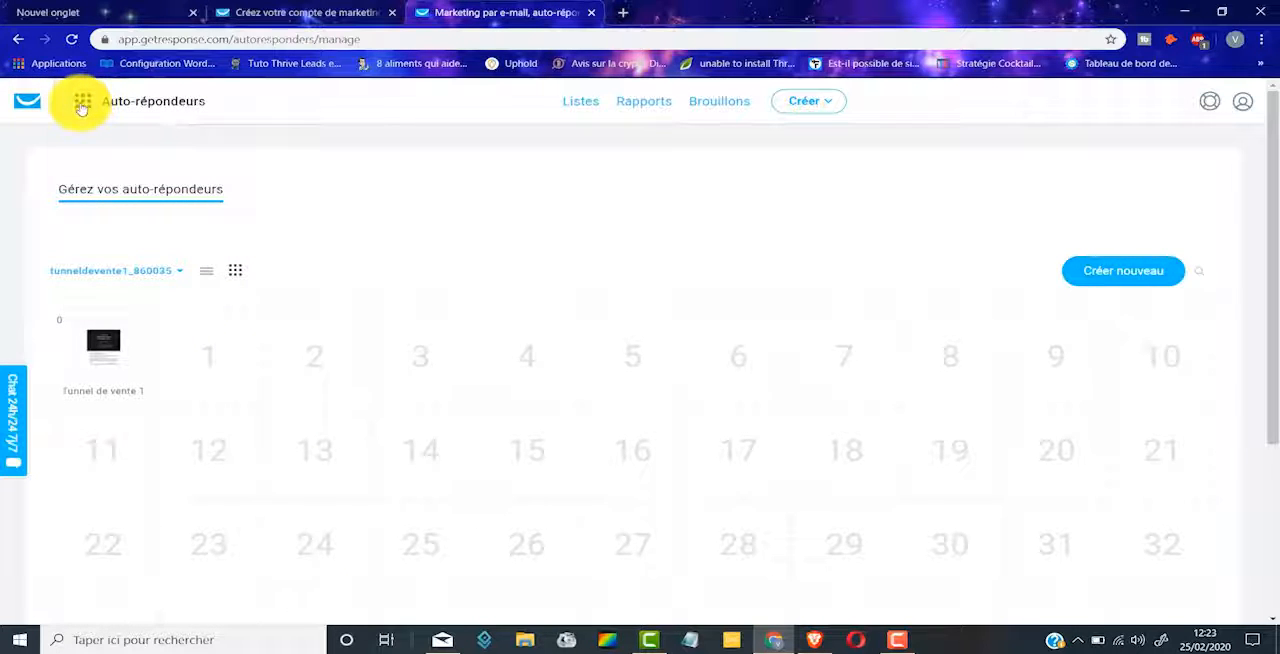
pyautogui.click(84, 104)
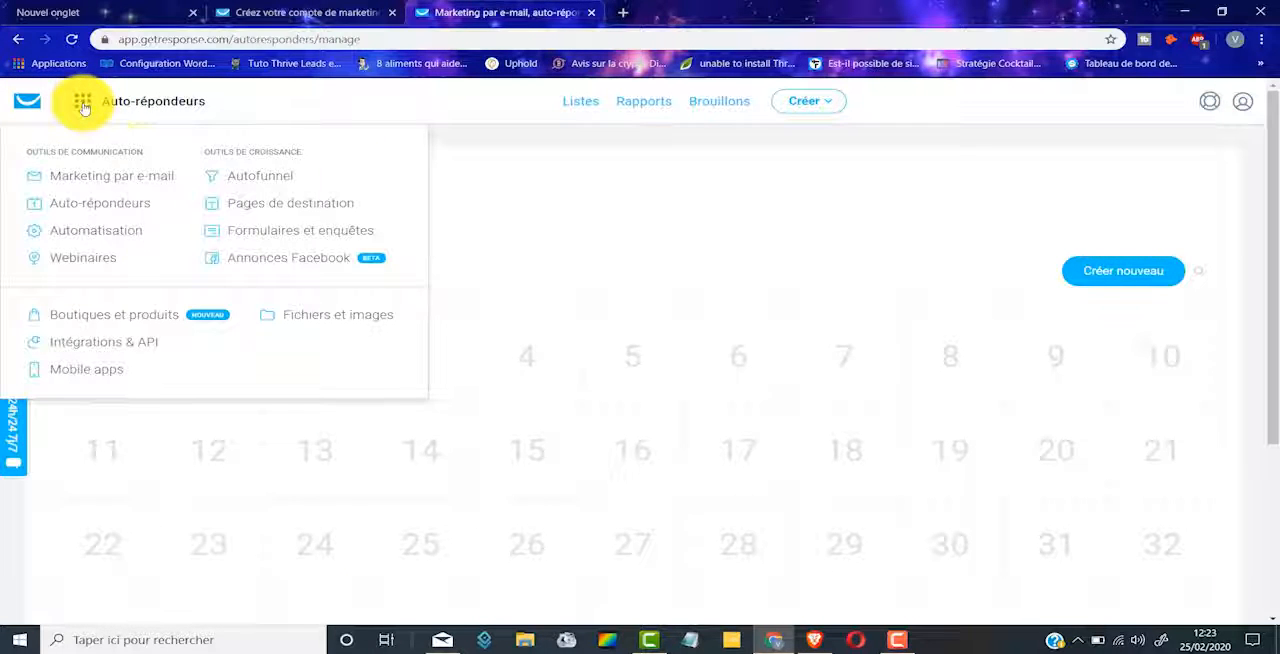
pyautogui.click(279, 179)
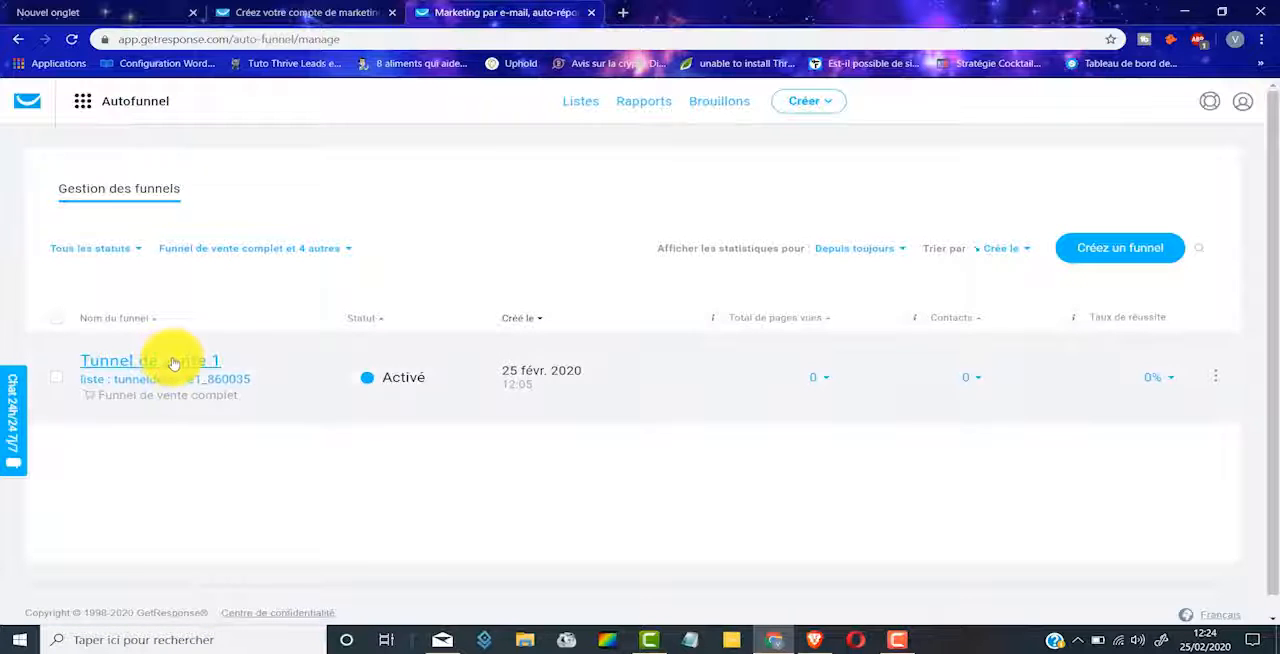
pyautogui.click(171, 360)
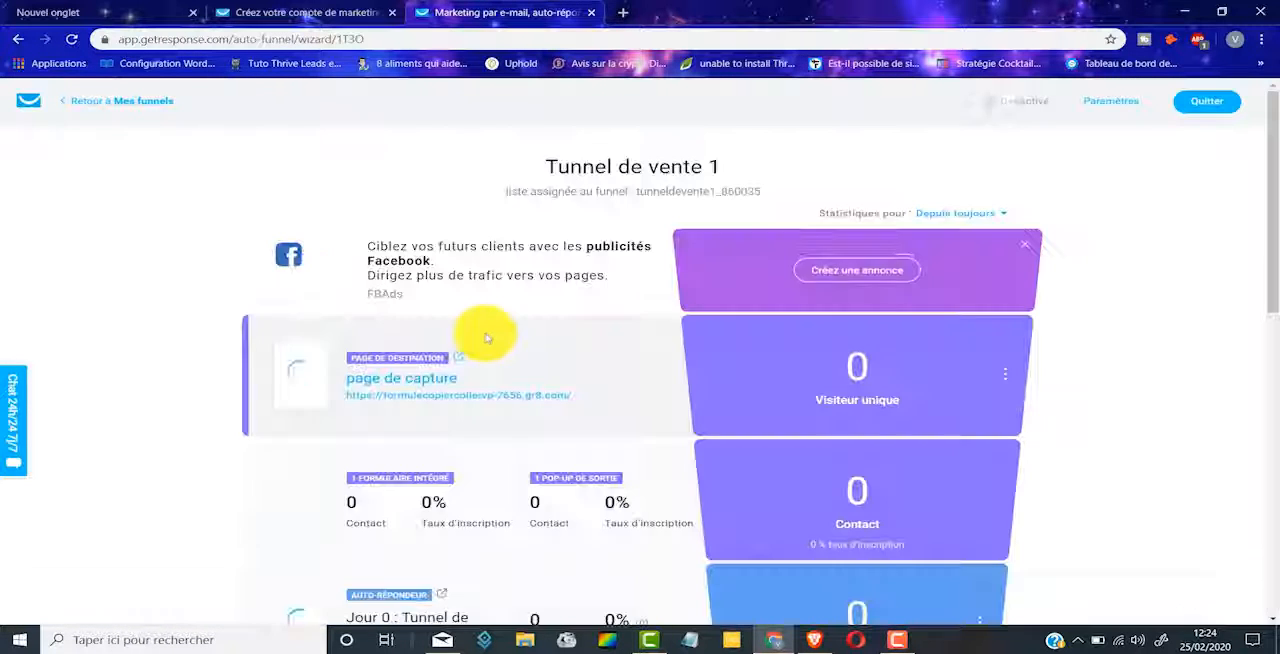
# Step: Review the reopened funnel's stages from the capture page down to the sales page, order form and confirmation page
pyautogui.scroll(-2, 516, 318)
pyautogui.scroll(2, 516, 316)
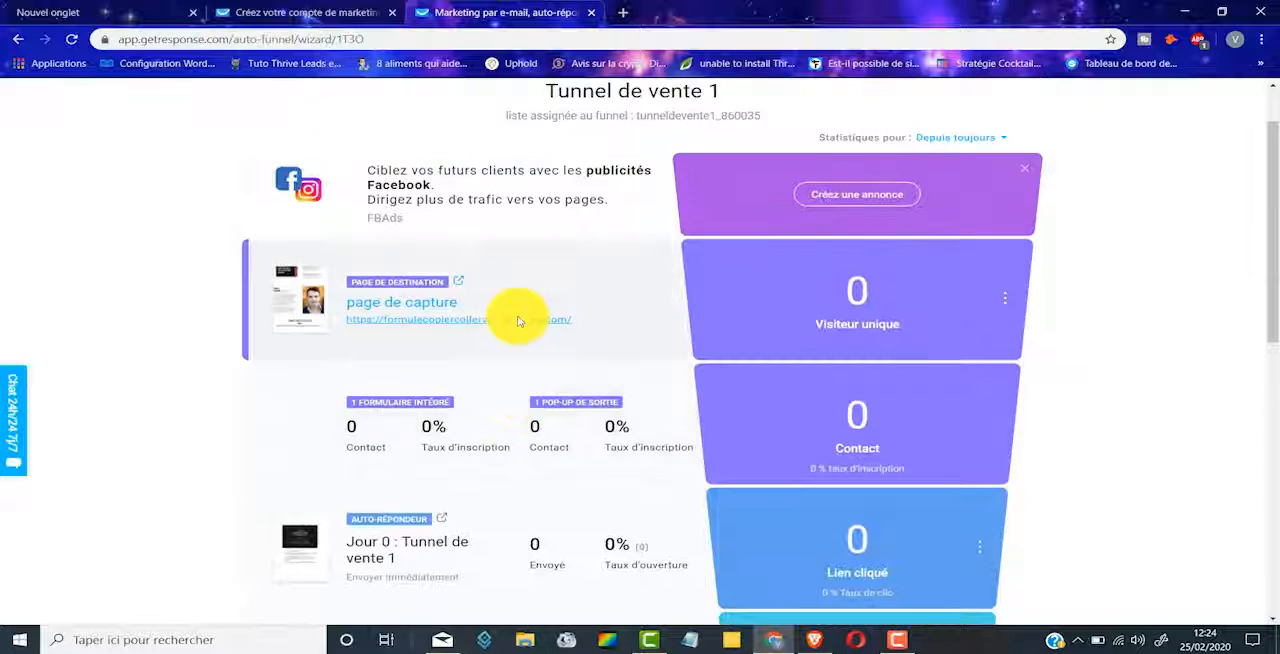
pyautogui.scroll(-2, 460, 250)
pyautogui.scroll(-3, 500, 223)
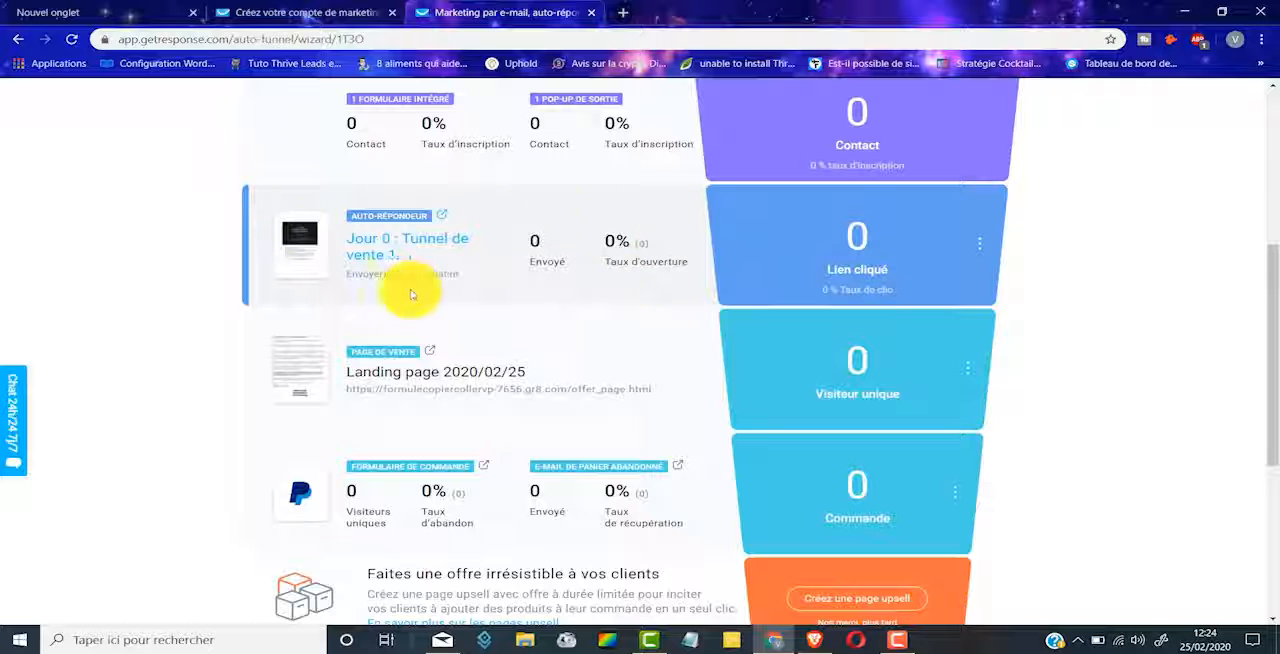
pyautogui.scroll(-2, 610, 226)
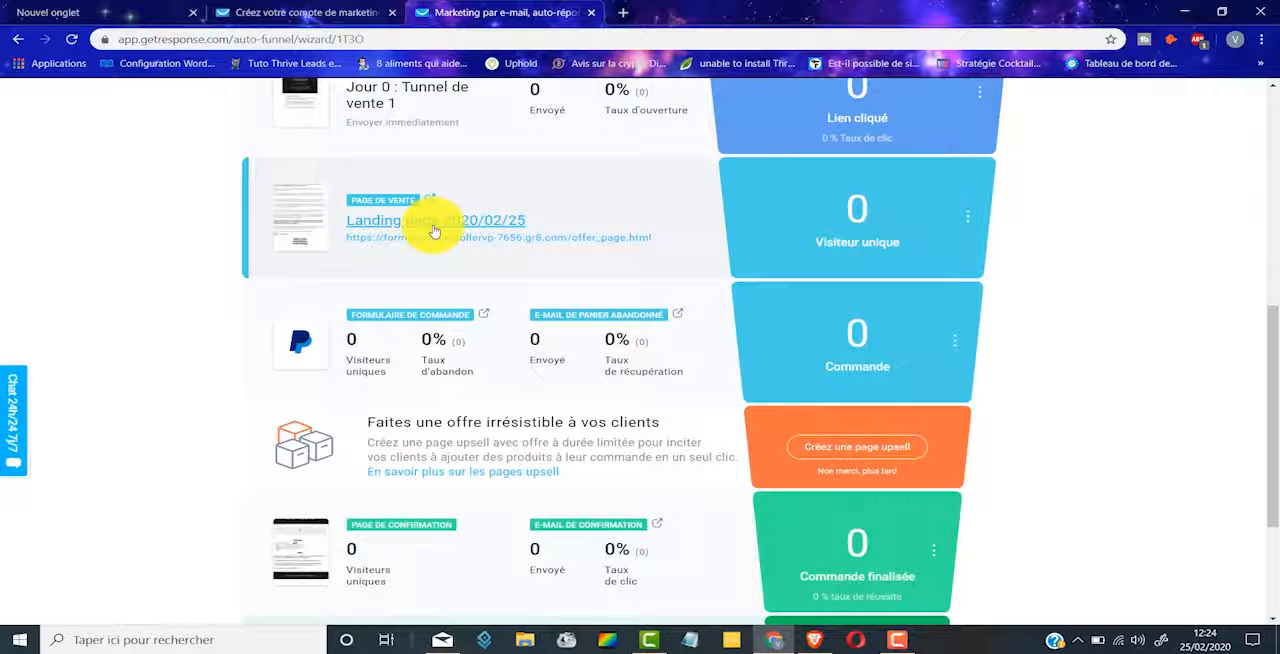
pyautogui.scroll(2, 430, 225)
pyautogui.scroll(-1, 463, 306)
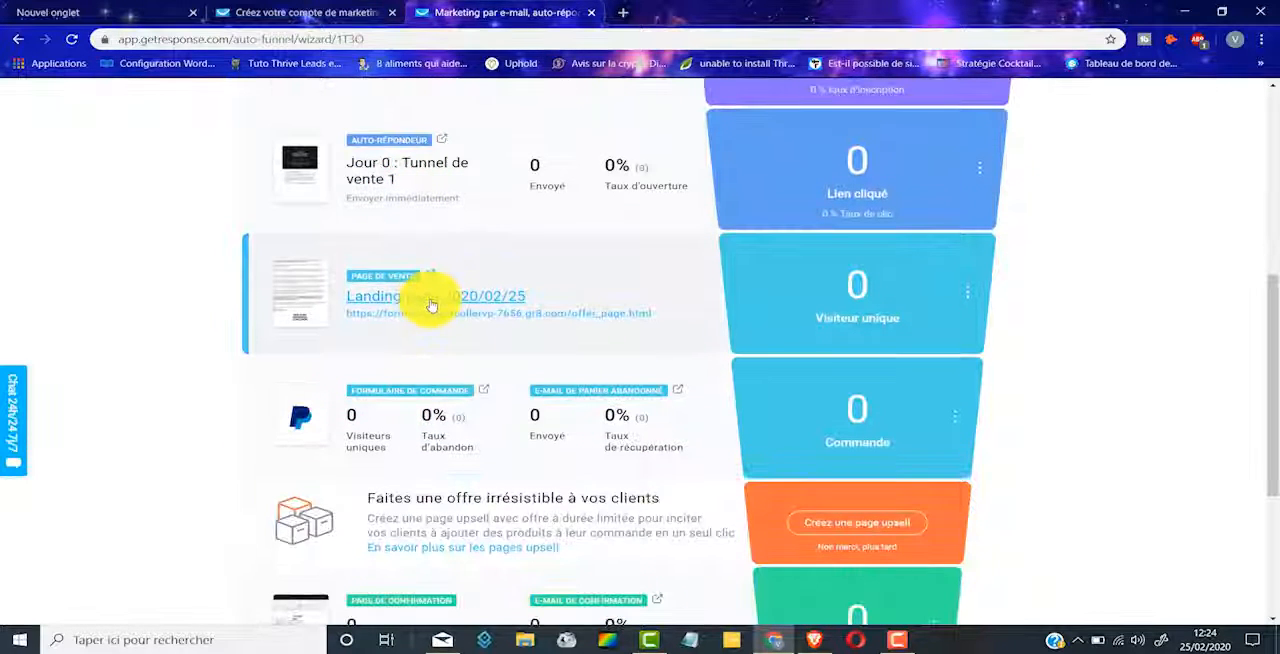
pyautogui.scroll(-1, 571, 308)
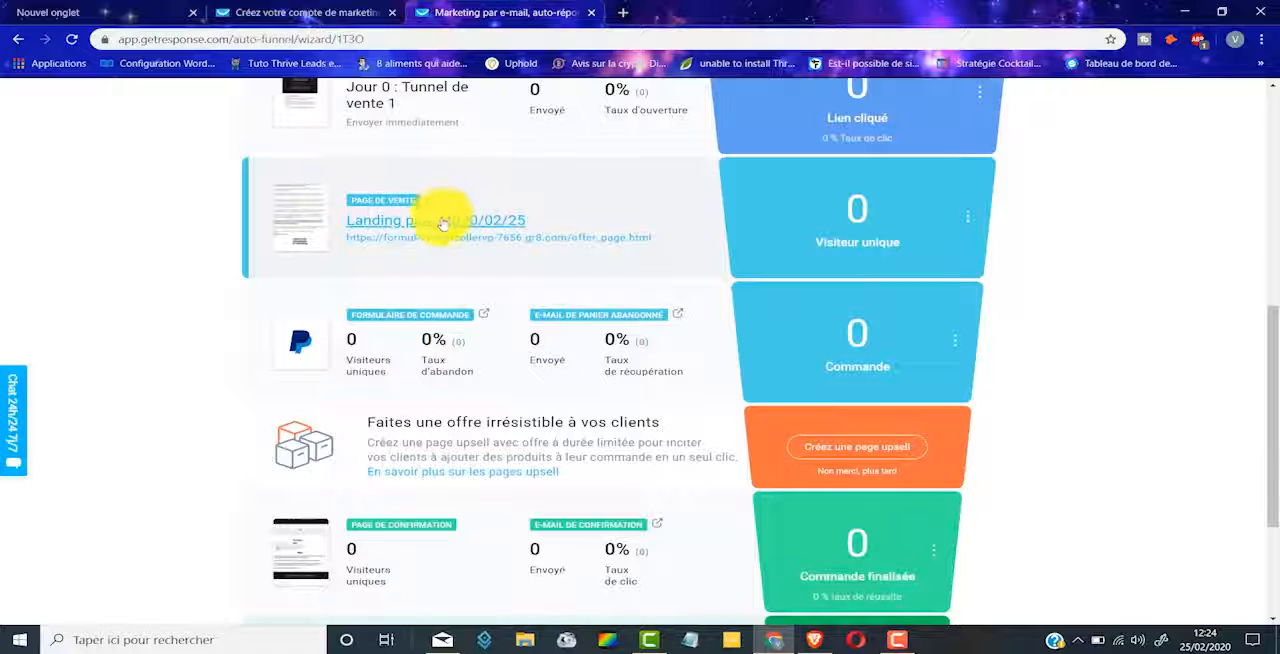
# Step: Open the funnel's sales page in the editor and examine its sales copy, testimonials, product offer block and guarantee section
pyautogui.click(451, 224)
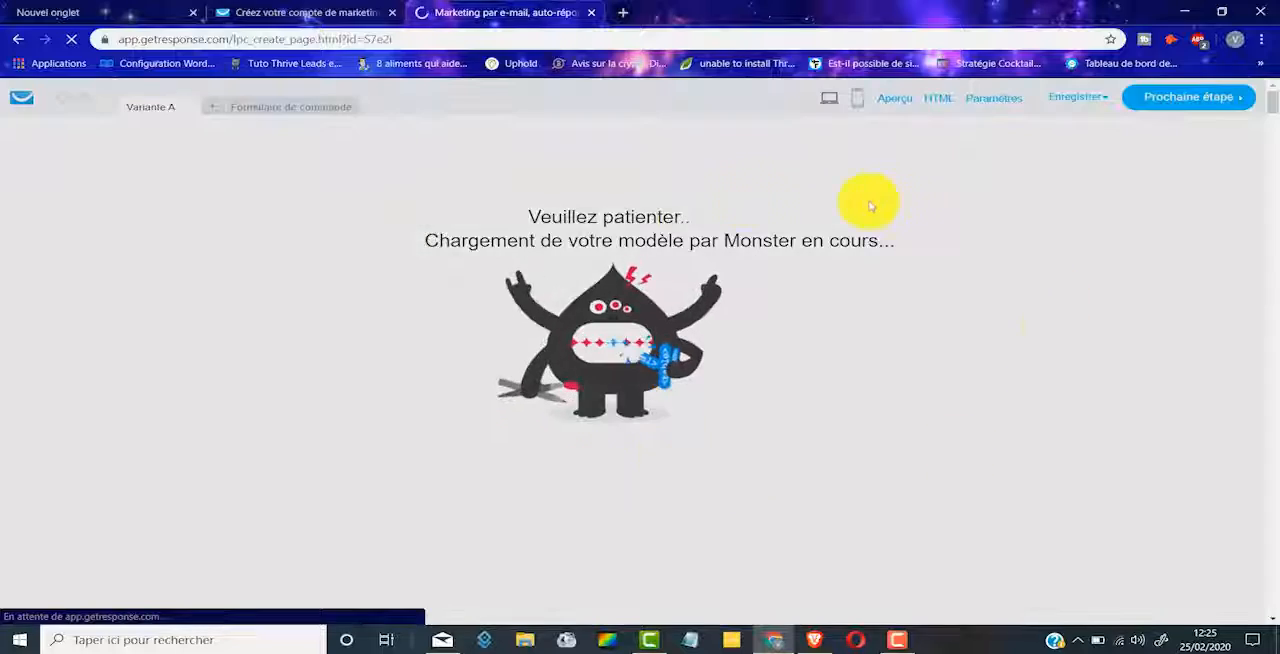
pyautogui.scroll(-3, 772, 220)
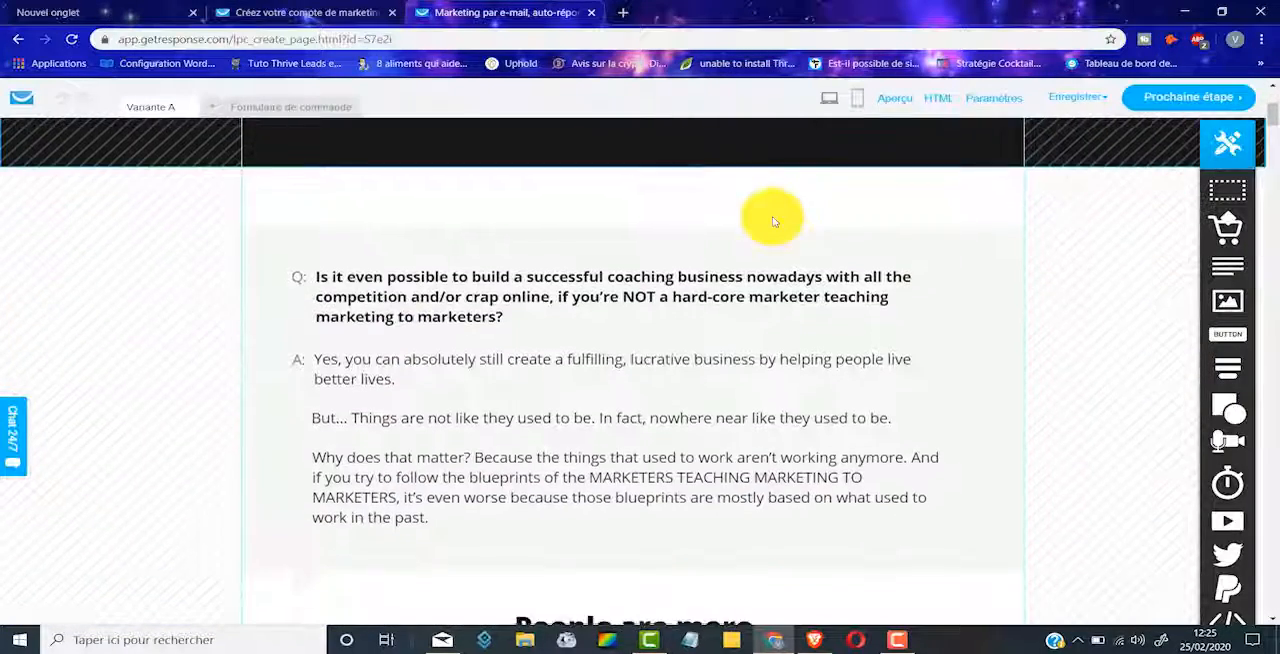
pyautogui.scroll(-10, 772, 220)
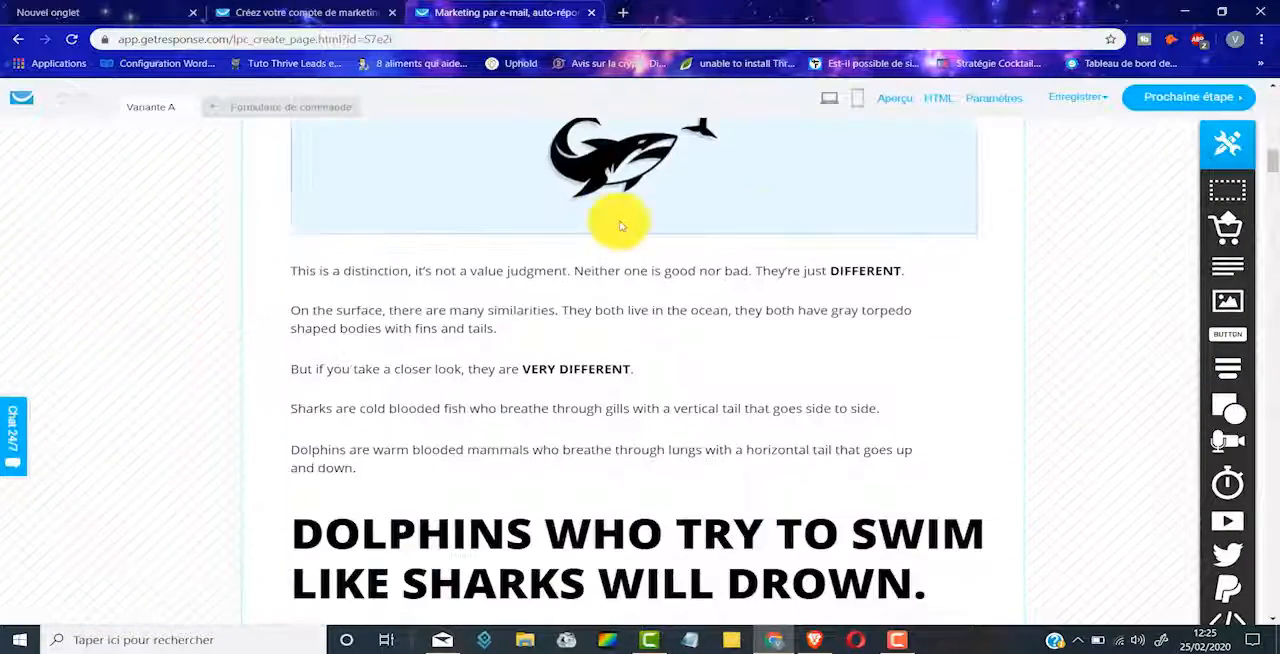
pyautogui.scroll(-12, 620, 225)
pyautogui.scroll(-8, 620, 225)
pyautogui.scroll(-15, 621, 226)
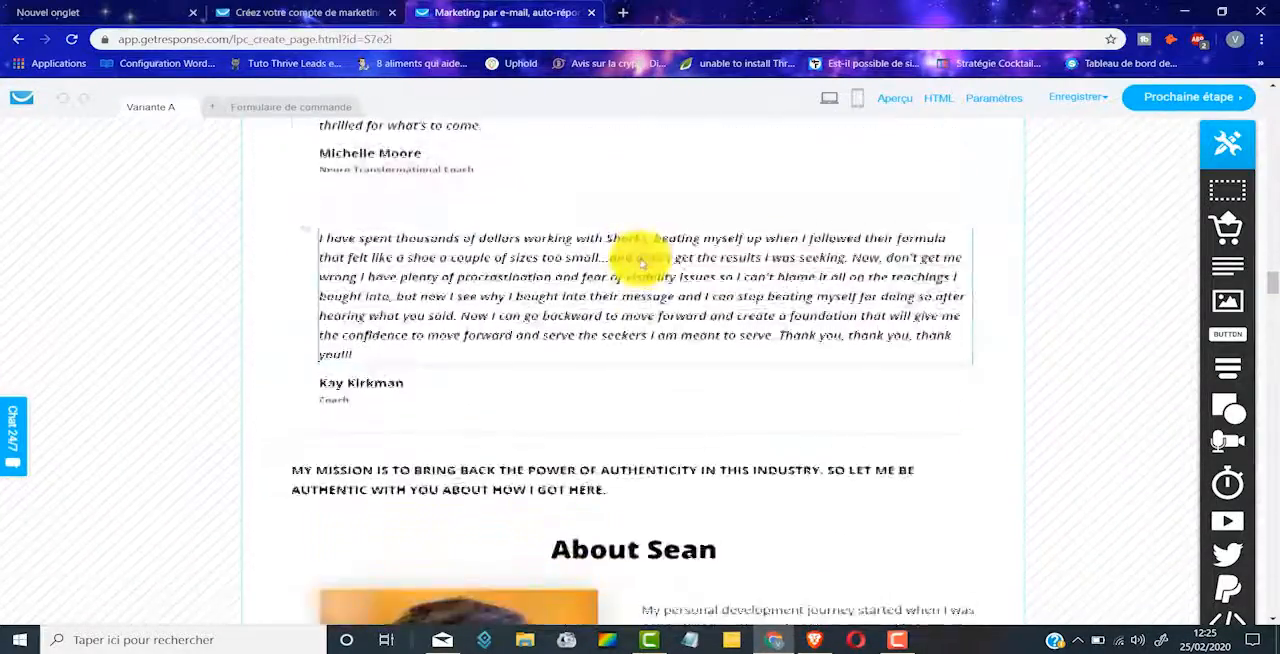
pyautogui.scroll(-15, 677, 279)
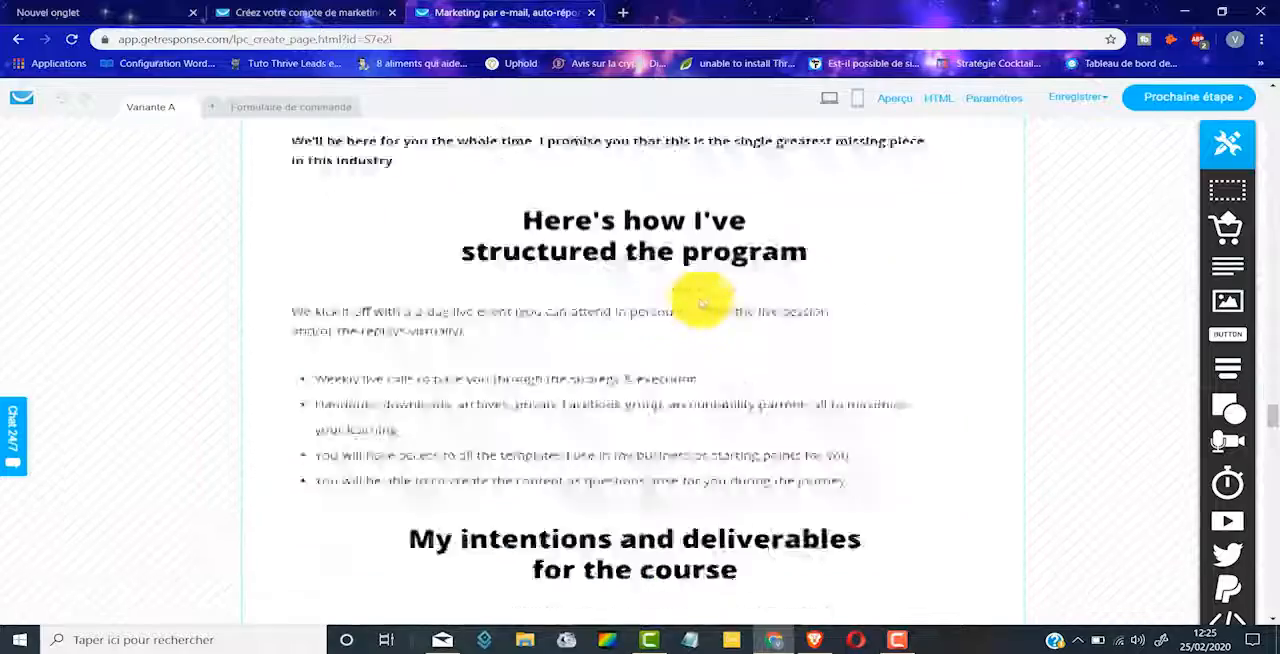
pyautogui.scroll(-5, 729, 333)
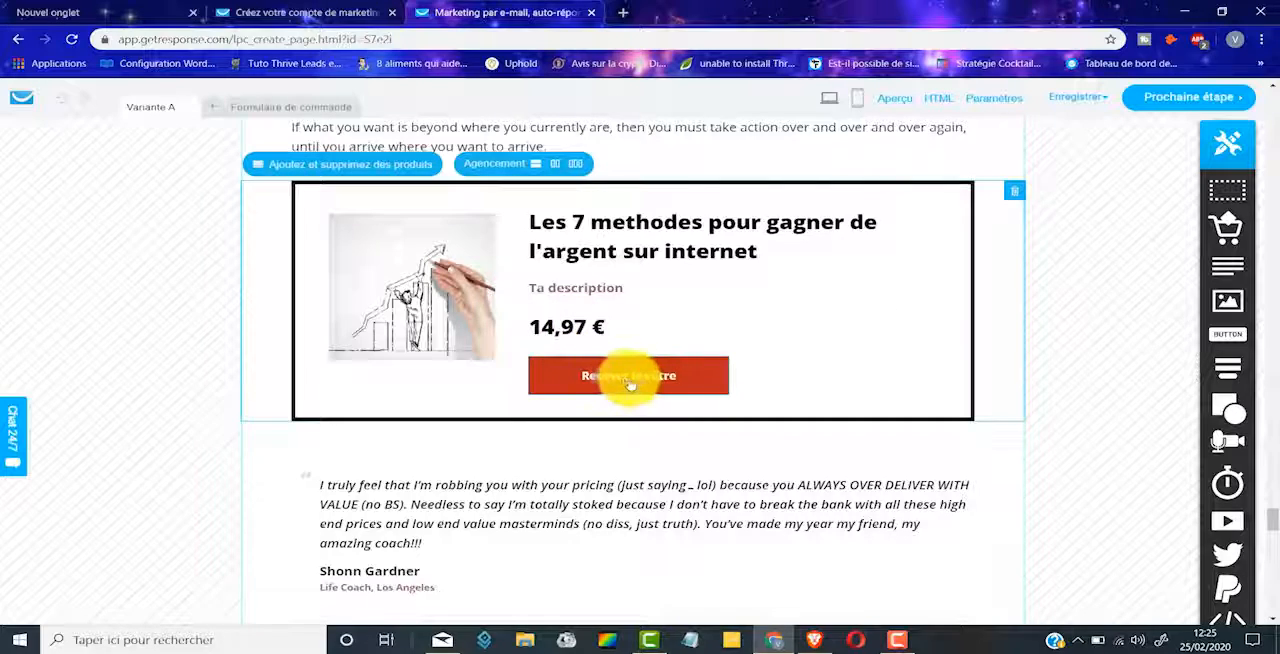
pyautogui.scroll(-7, 637, 381)
pyautogui.scroll(4, 637, 385)
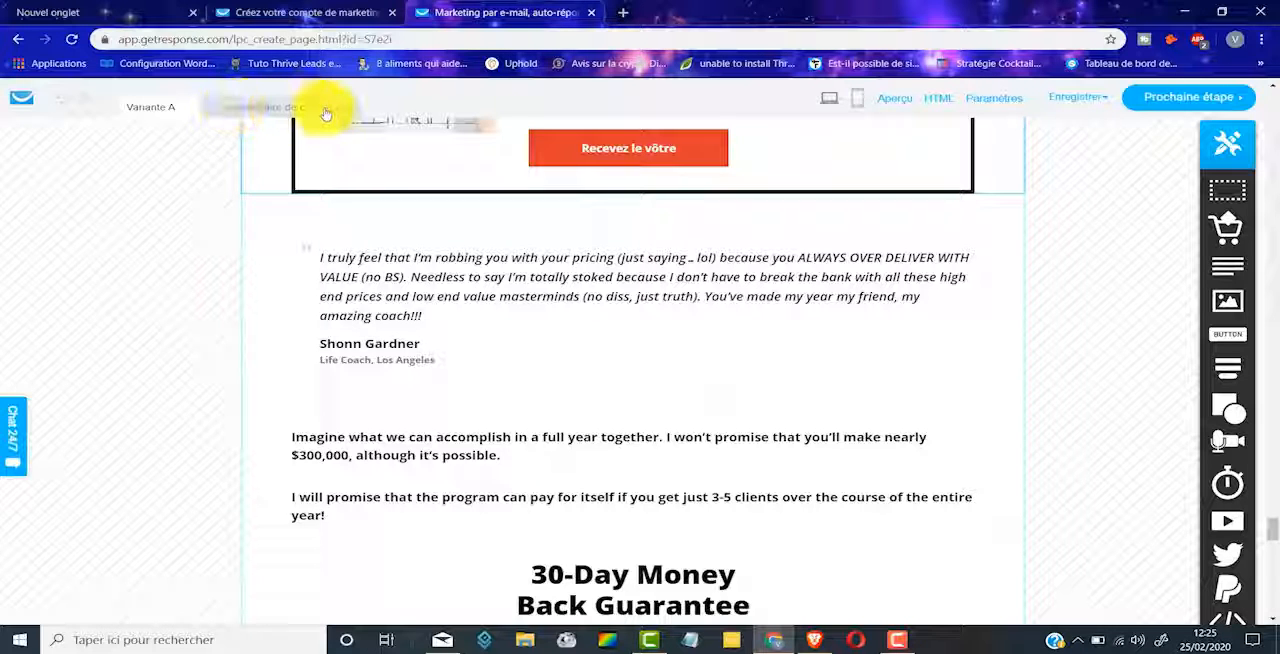
pyautogui.scroll(3, 643, 177)
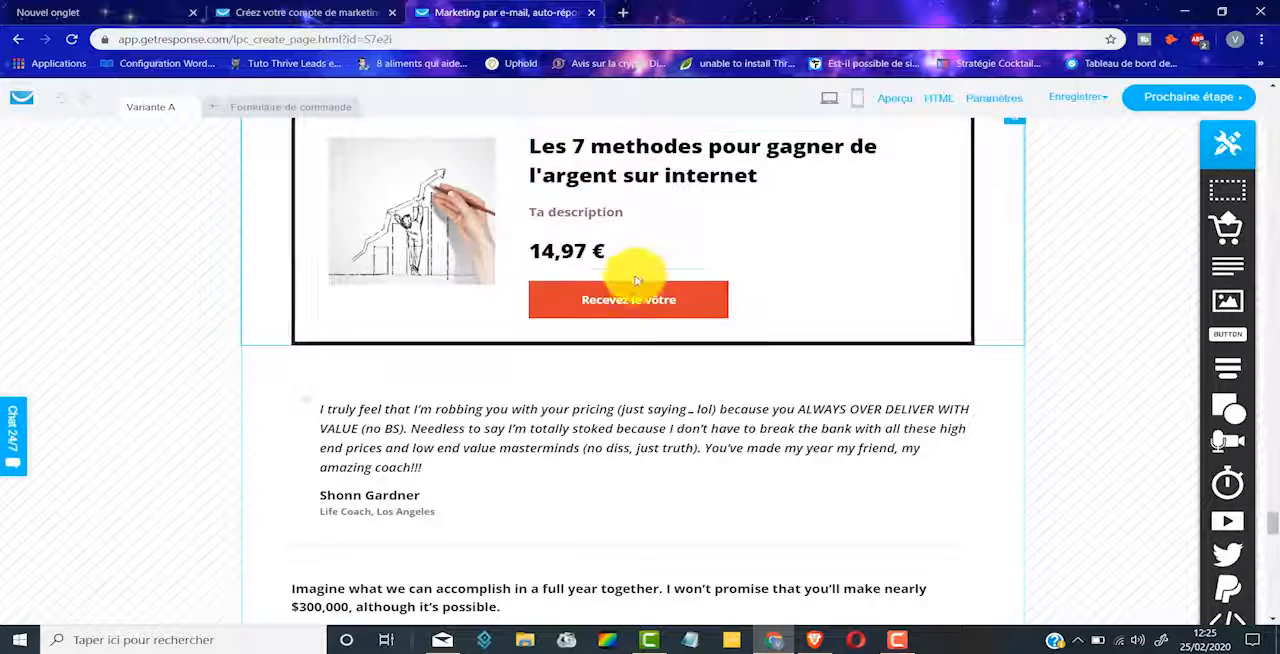
# Step: On the order form page, replace the "ORDER NOW" button text with "Acheter"
pyautogui.click(289, 108)
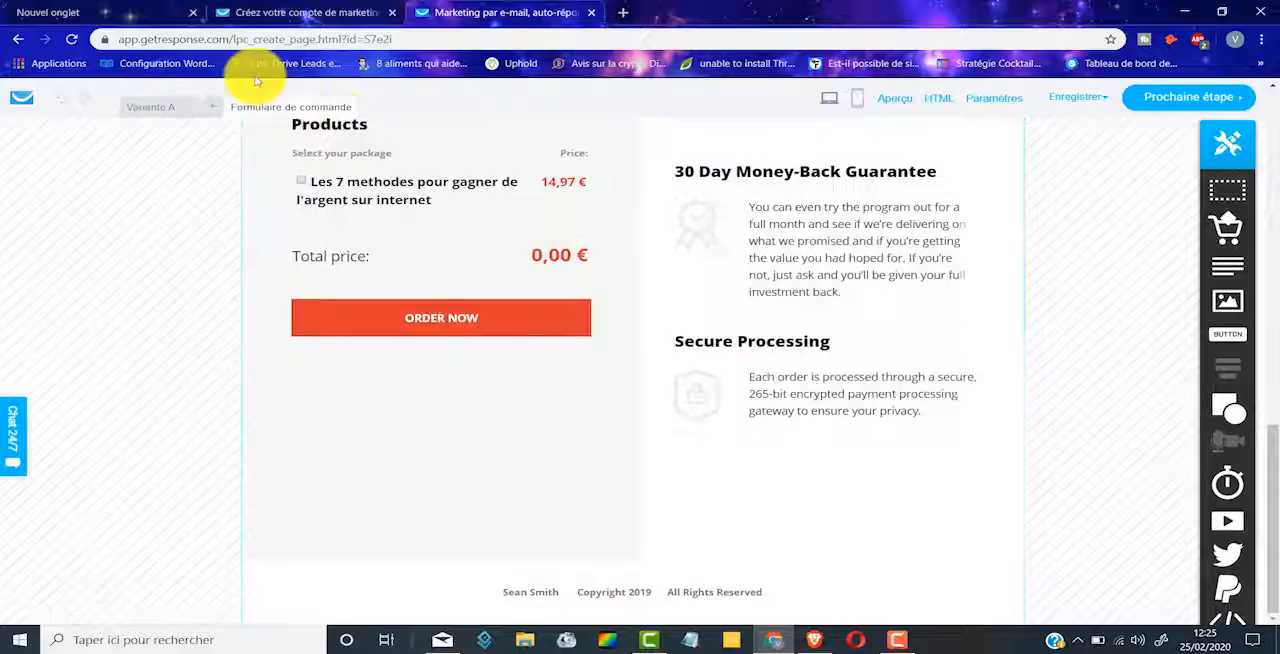
pyautogui.scroll(10, 737, 380)
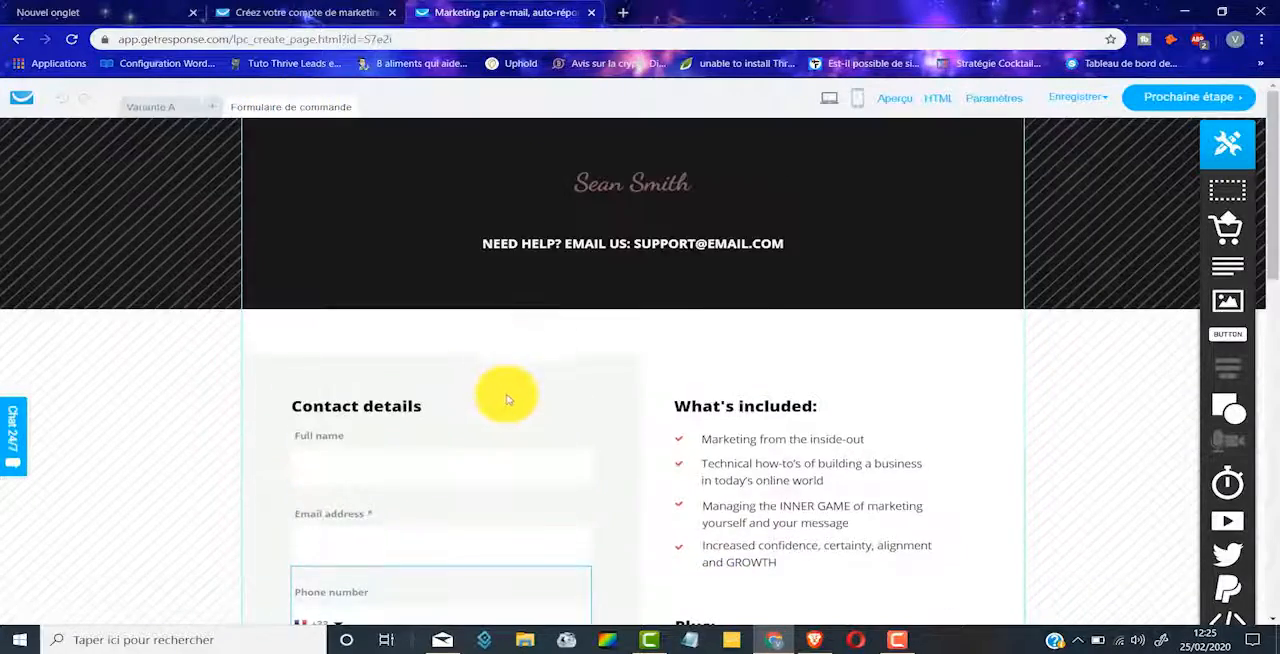
pyautogui.scroll(-6, 507, 399)
pyautogui.scroll(-2, 403, 247)
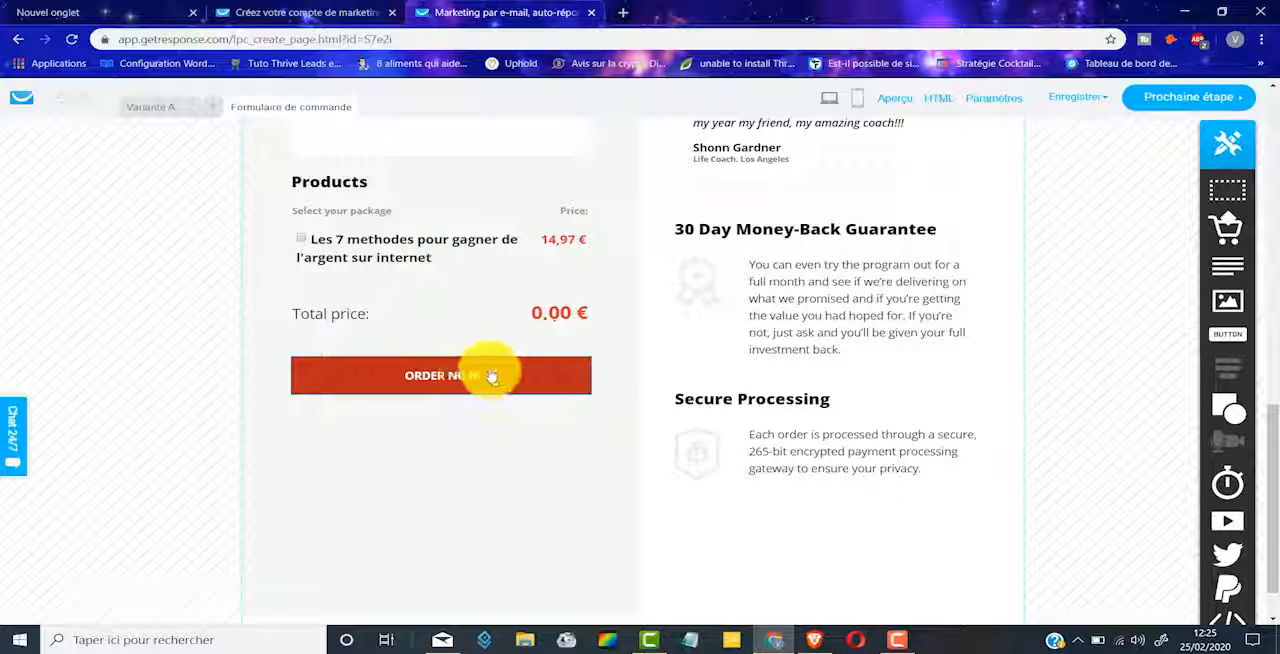
pyautogui.click(440, 384)
pyautogui.moveTo(440, 386); pyautogui.dragTo(553, 388)
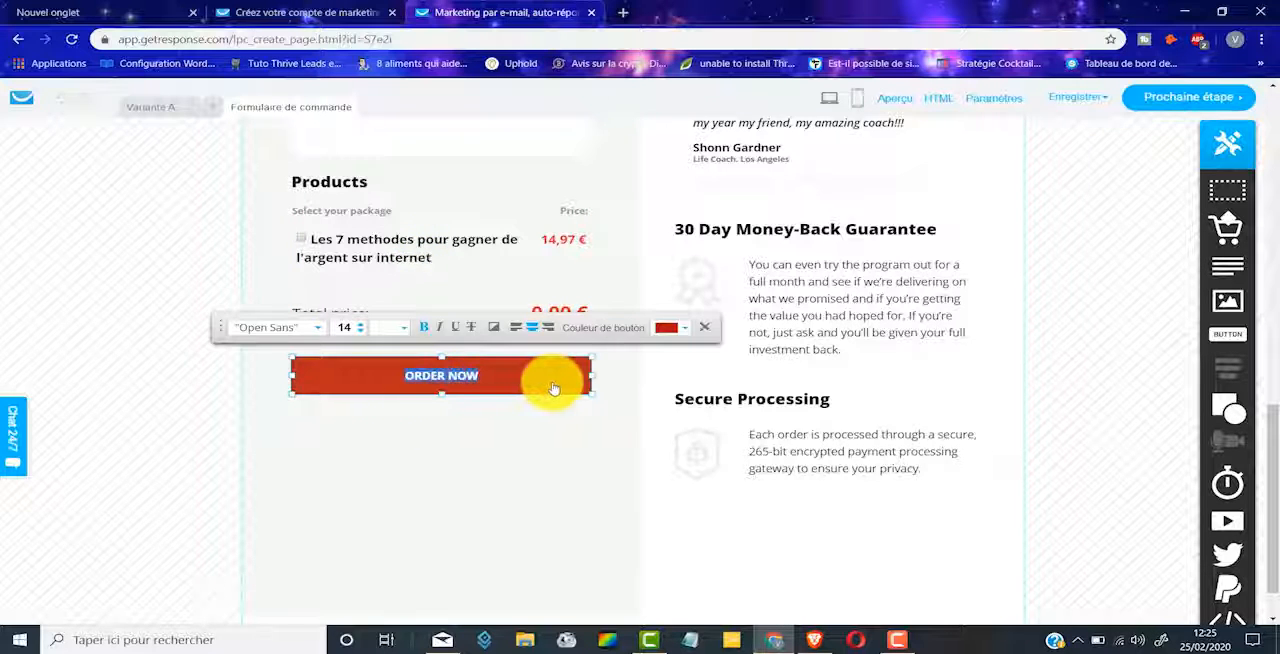
pyautogui.write('Acheter')
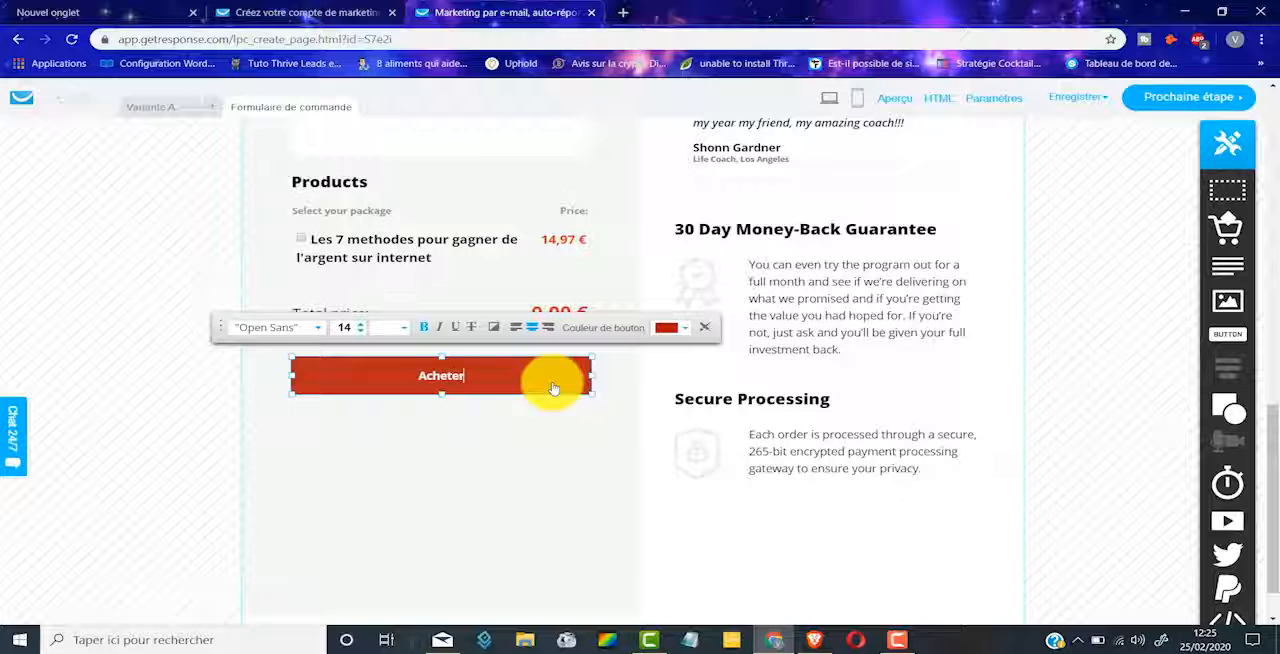
pyautogui.click(556, 412)
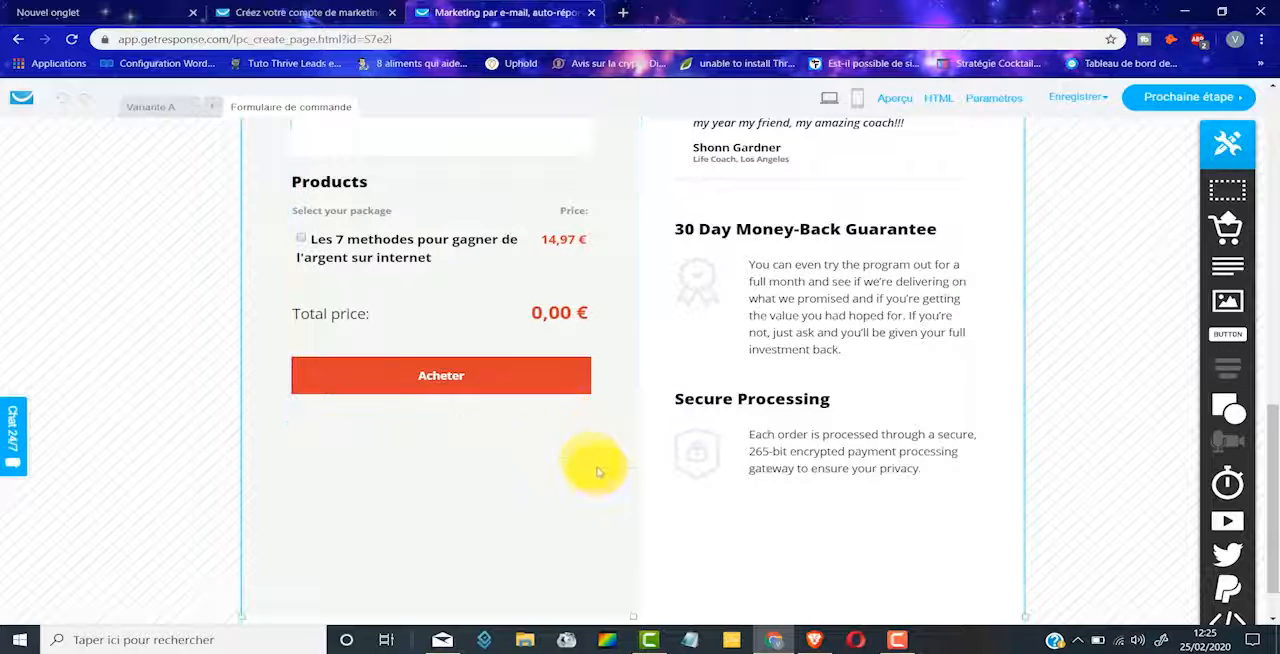
# Step: Look over the rest of the order form and return to the Variante A sales page, reviewing it up to its headline
pyautogui.scroll(-1, 1100, 390)
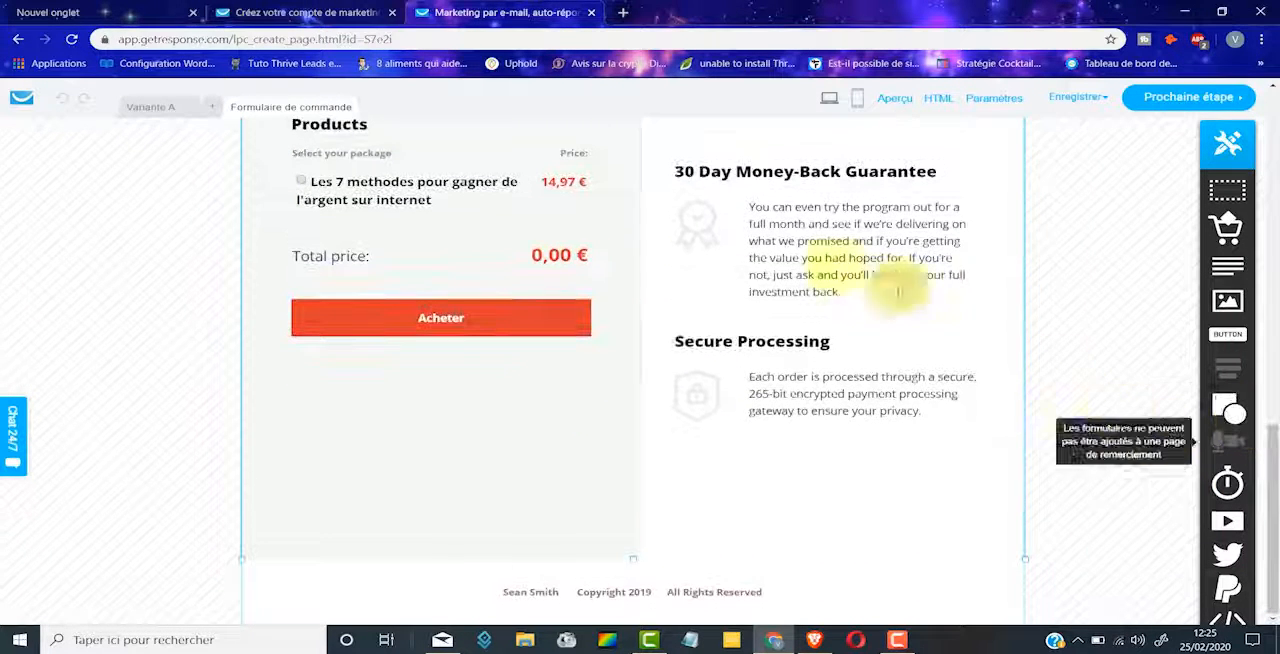
pyautogui.scroll(1, 705, 210)
pyautogui.click(152, 105)
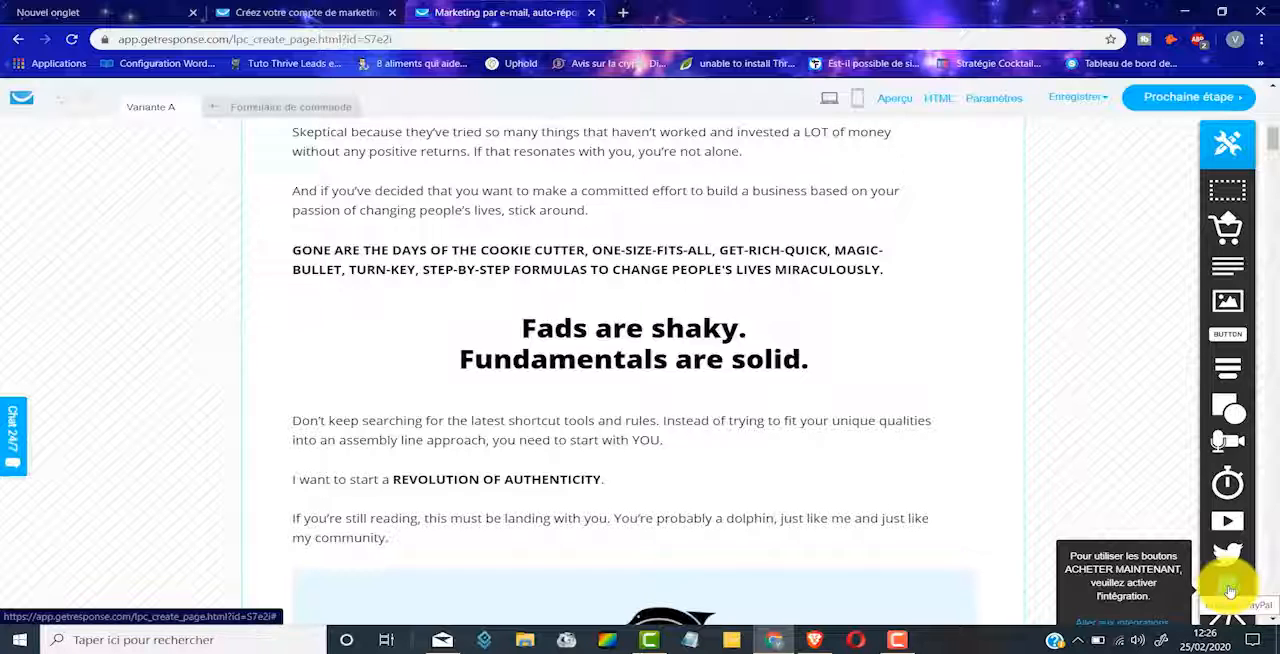
pyautogui.scroll(10, 903, 408)
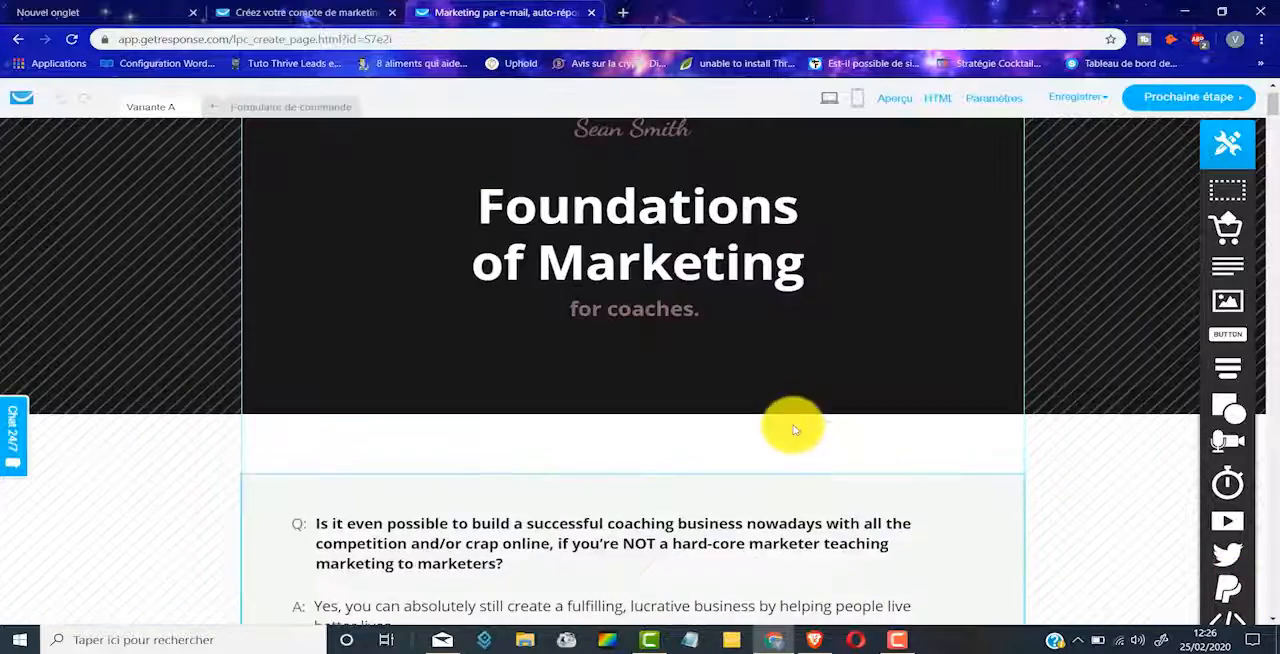
pyautogui.scroll(1, 798, 422)
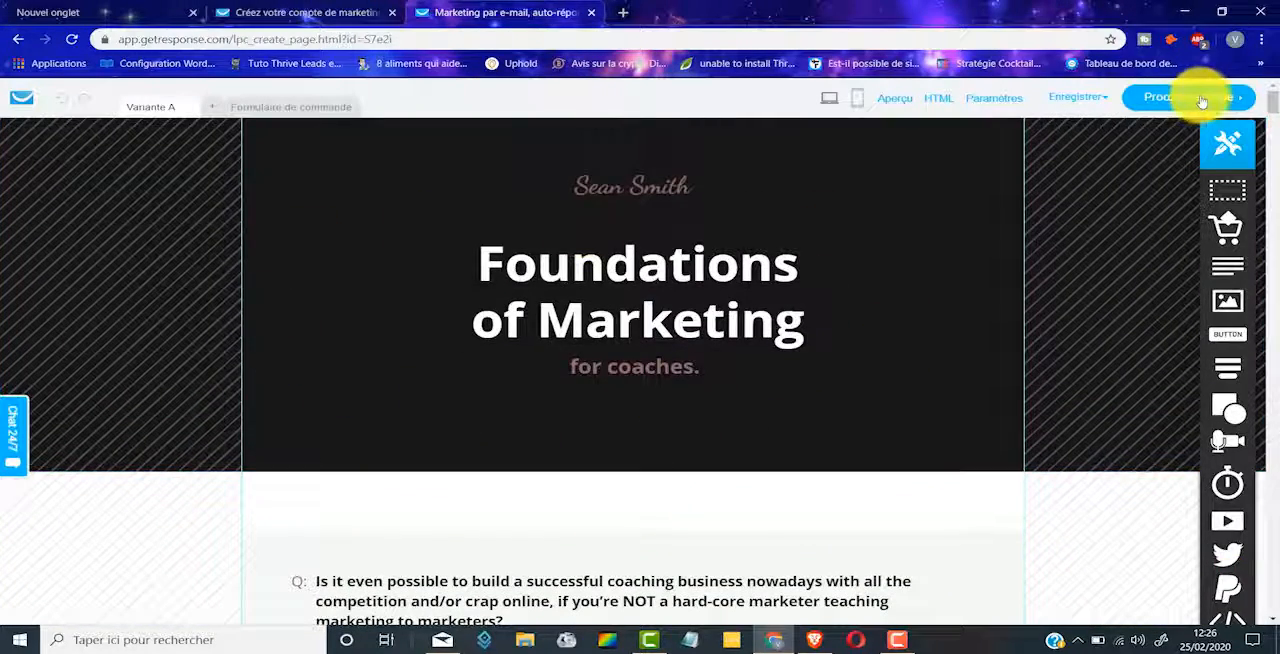
# Step: Proceed to the sales page settings, check the sales page and order form URLs, and publish the page
pyautogui.click(1175, 102)
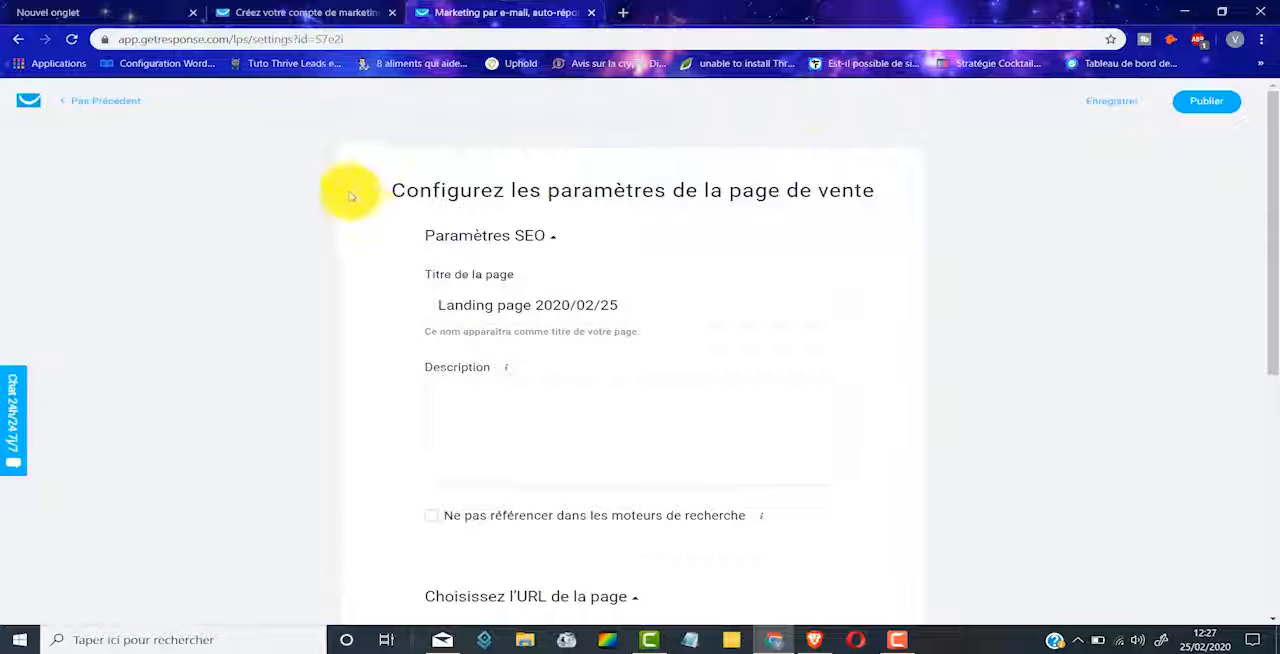
pyautogui.scroll(-1, 470, 184)
pyautogui.scroll(-4, 530, 185)
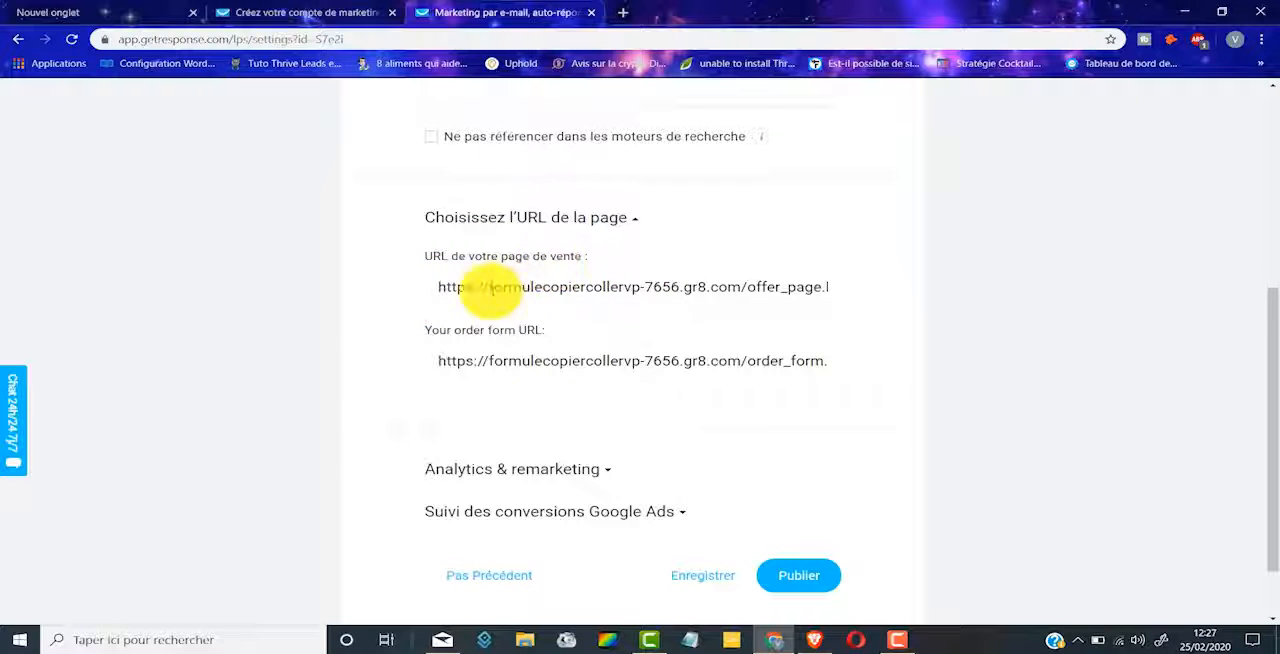
pyautogui.moveTo(444, 287); pyautogui.dragTo(930, 293)
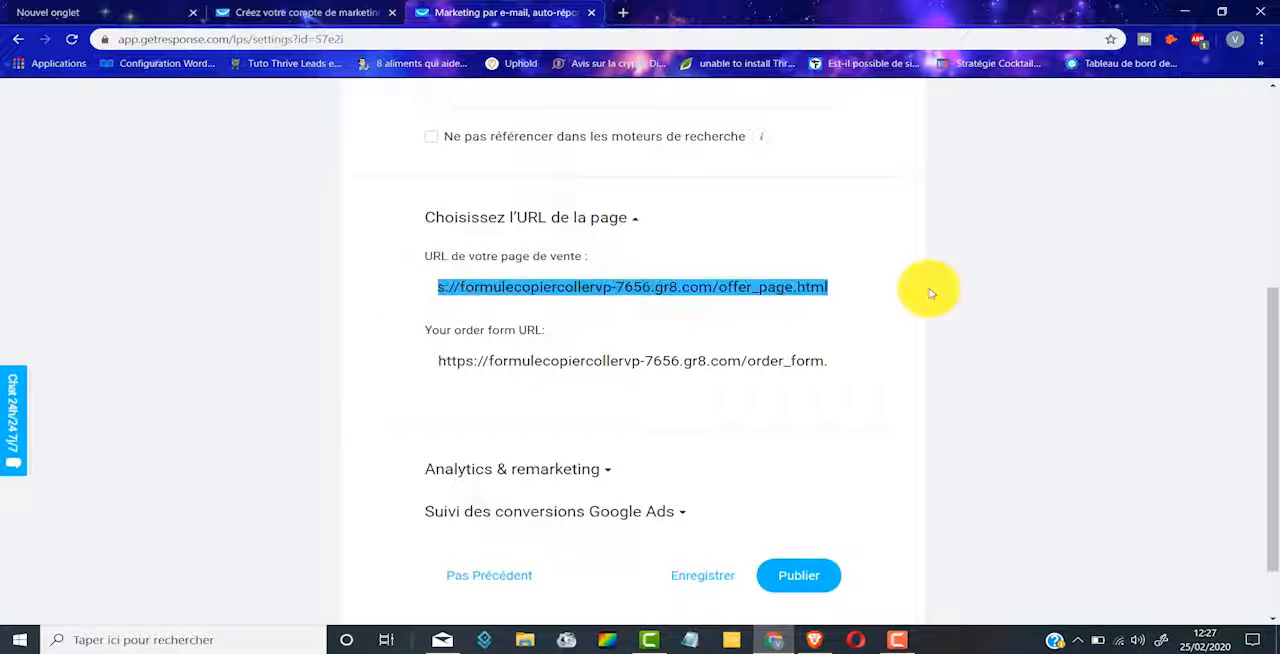
pyautogui.scroll(-2, 928, 285)
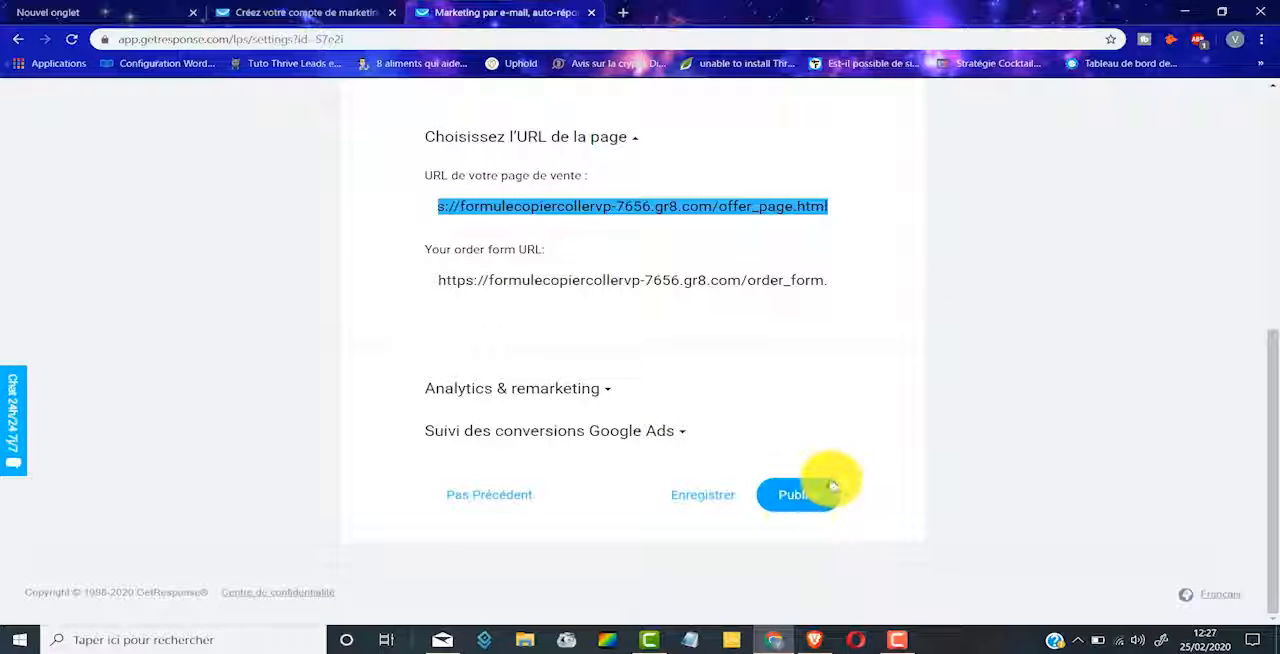
pyautogui.click(812, 502)
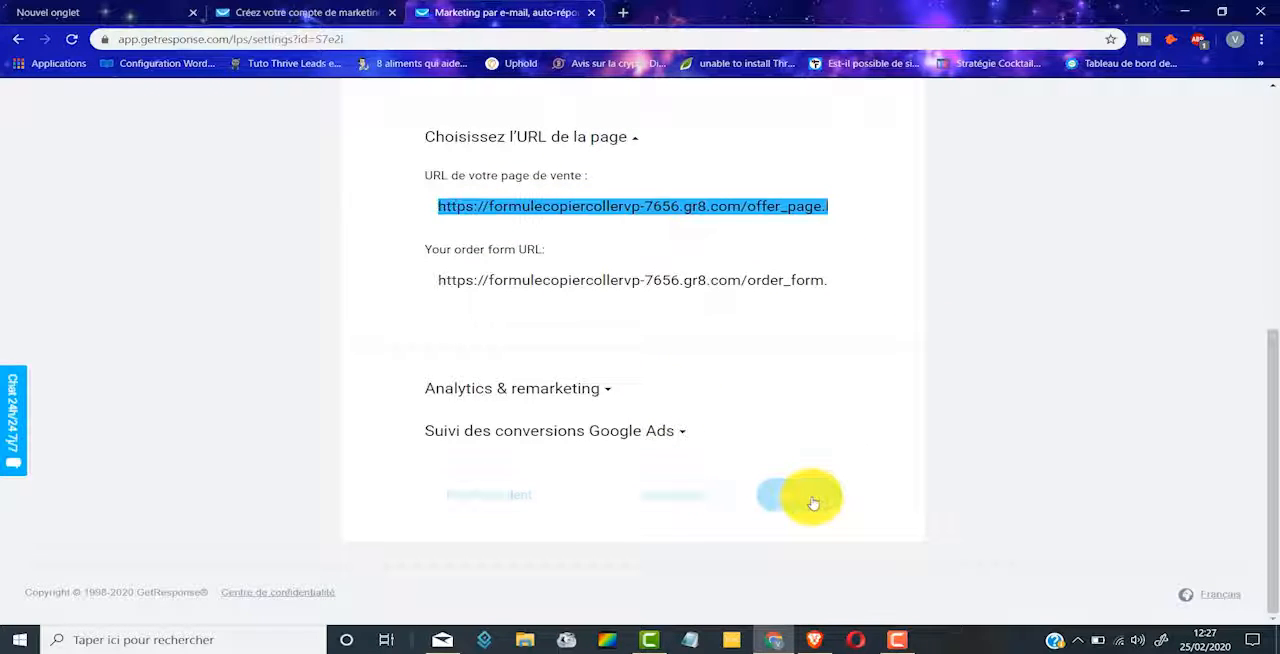